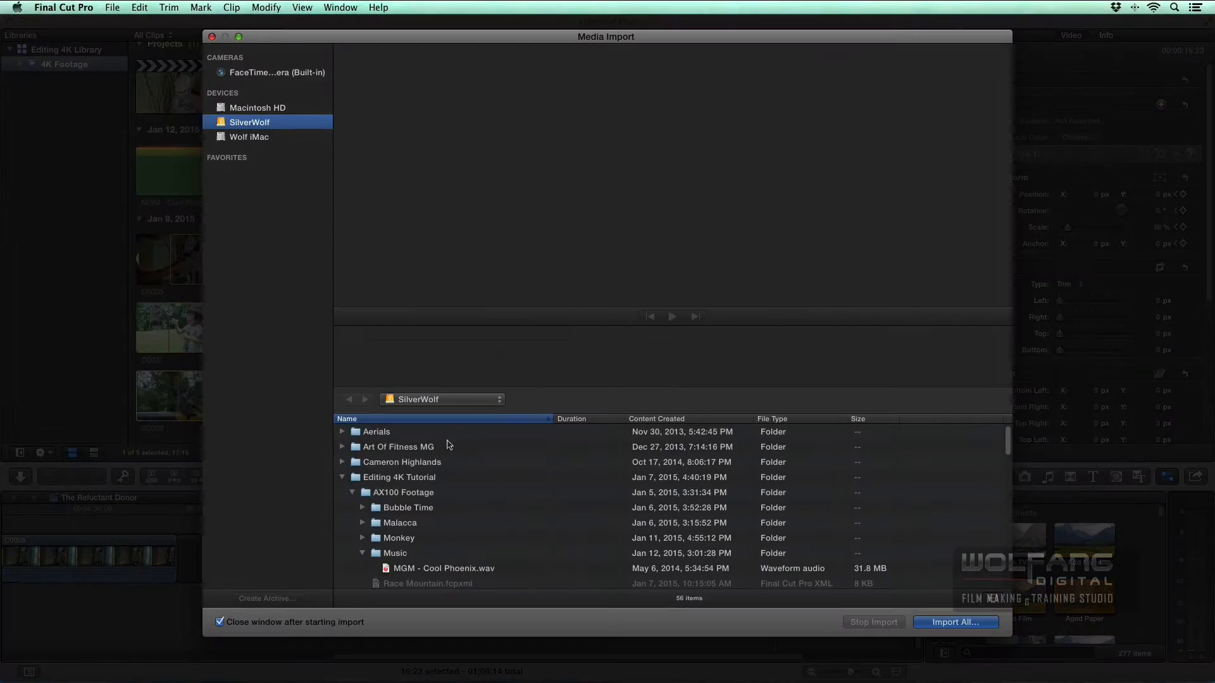
- Import C0026.MP4, C0036.MP4 and C0227.MP4 from the Monkey folder into the 4K Footage event, leaving the files in place
scroll(448, 451, "down", 1)
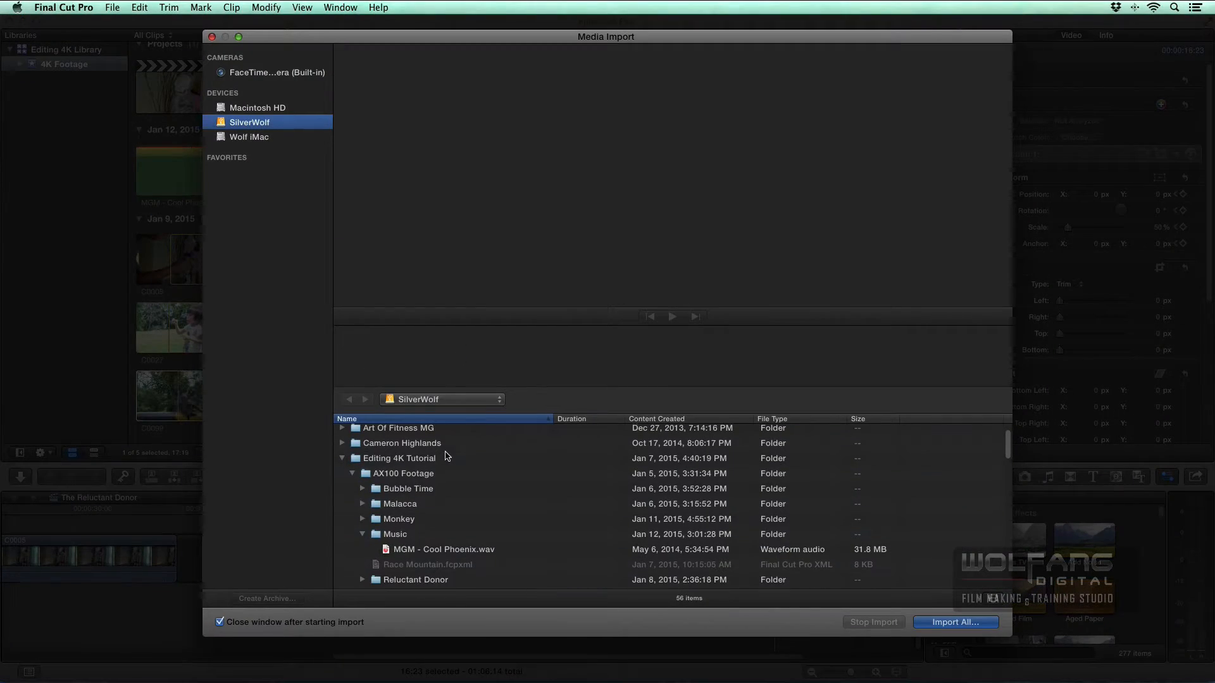
left_click(362, 519)
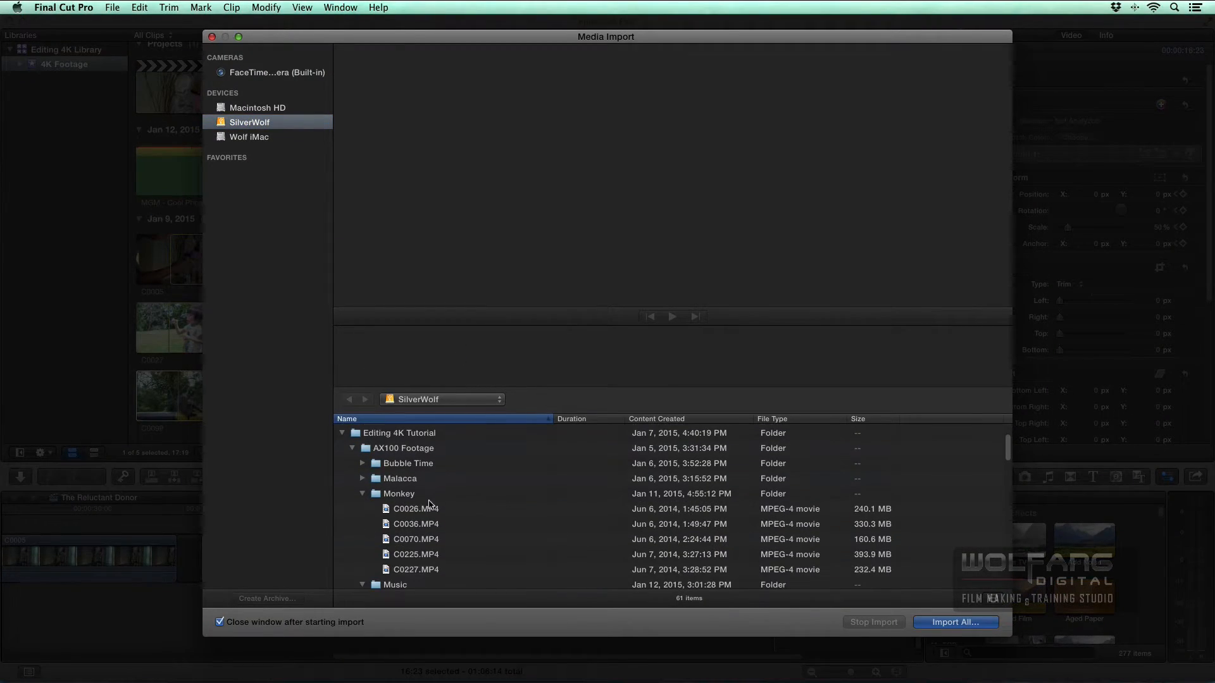
left_click(428, 510)
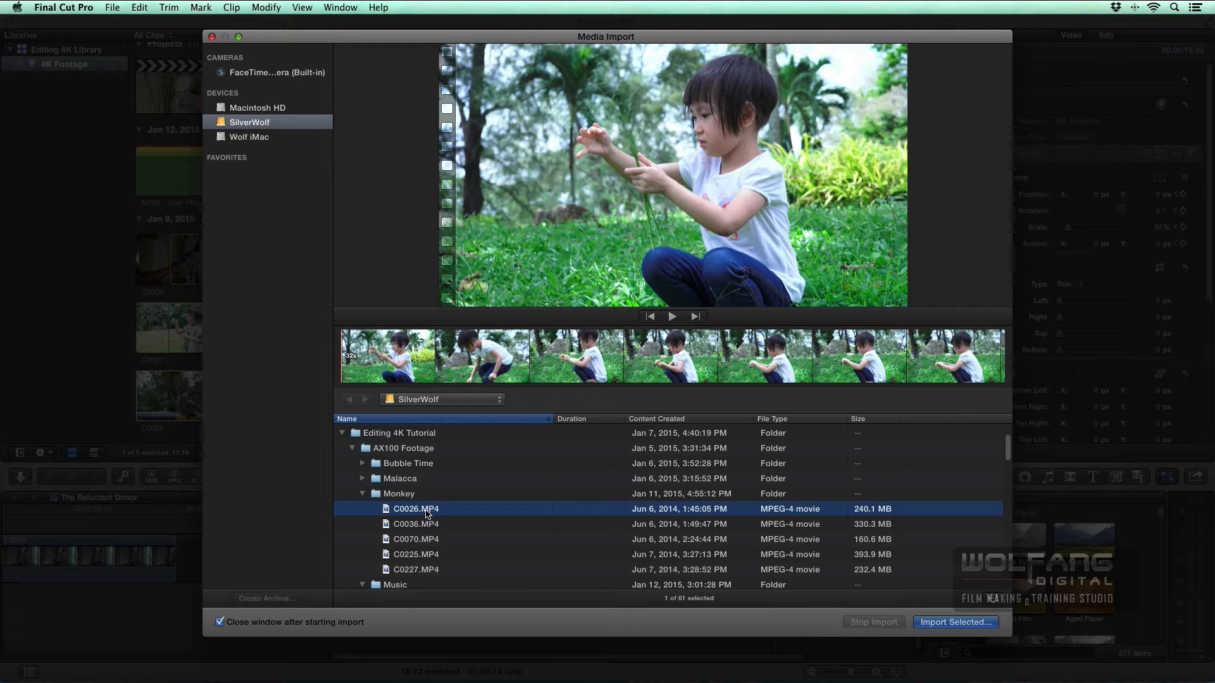
left_click(427, 525)
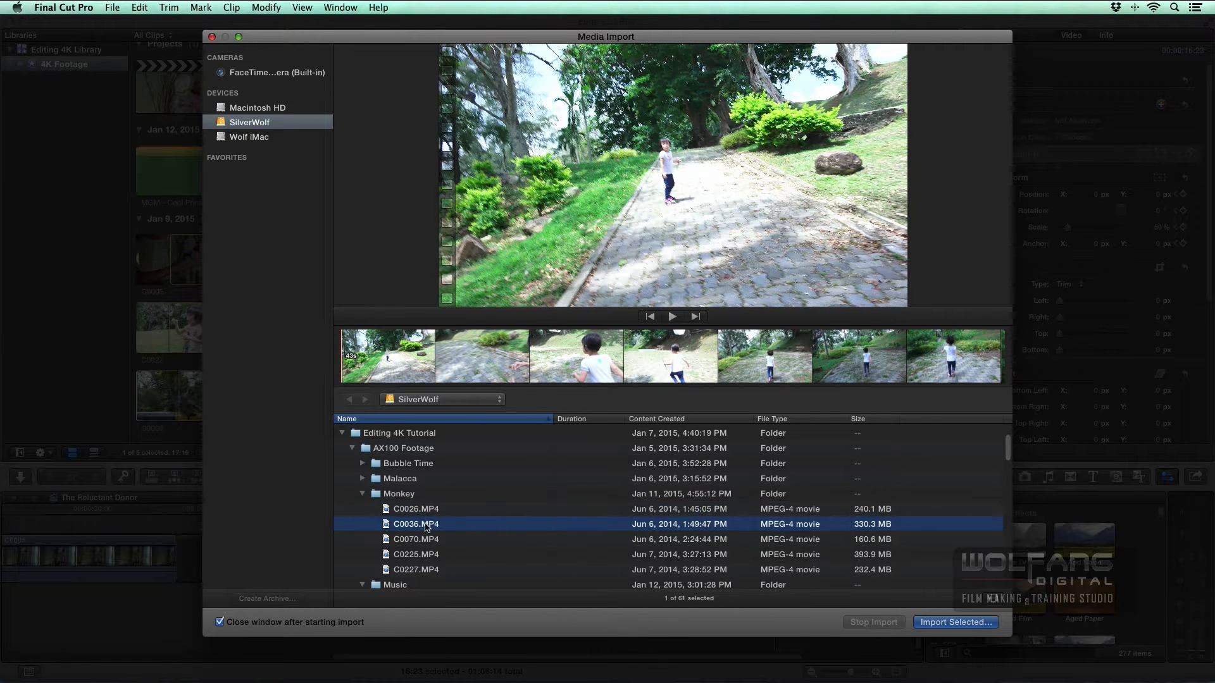
left_click(425, 513, "super")
left_click(425, 570, "super")
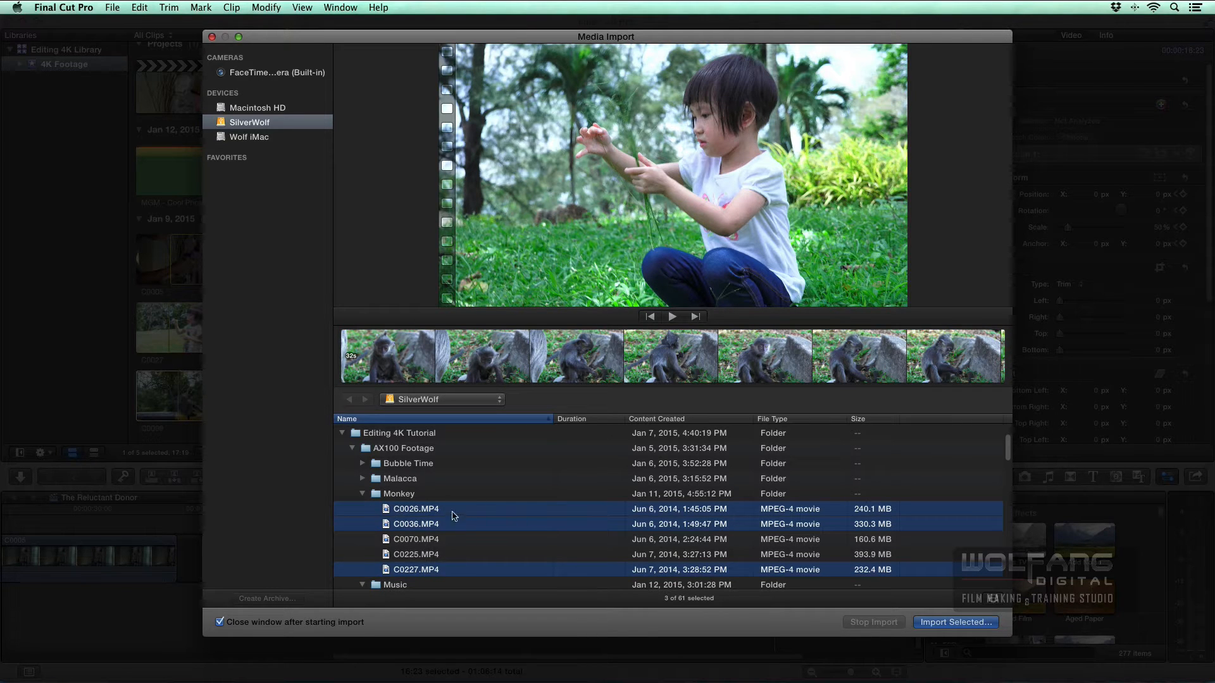
left_click(940, 623)
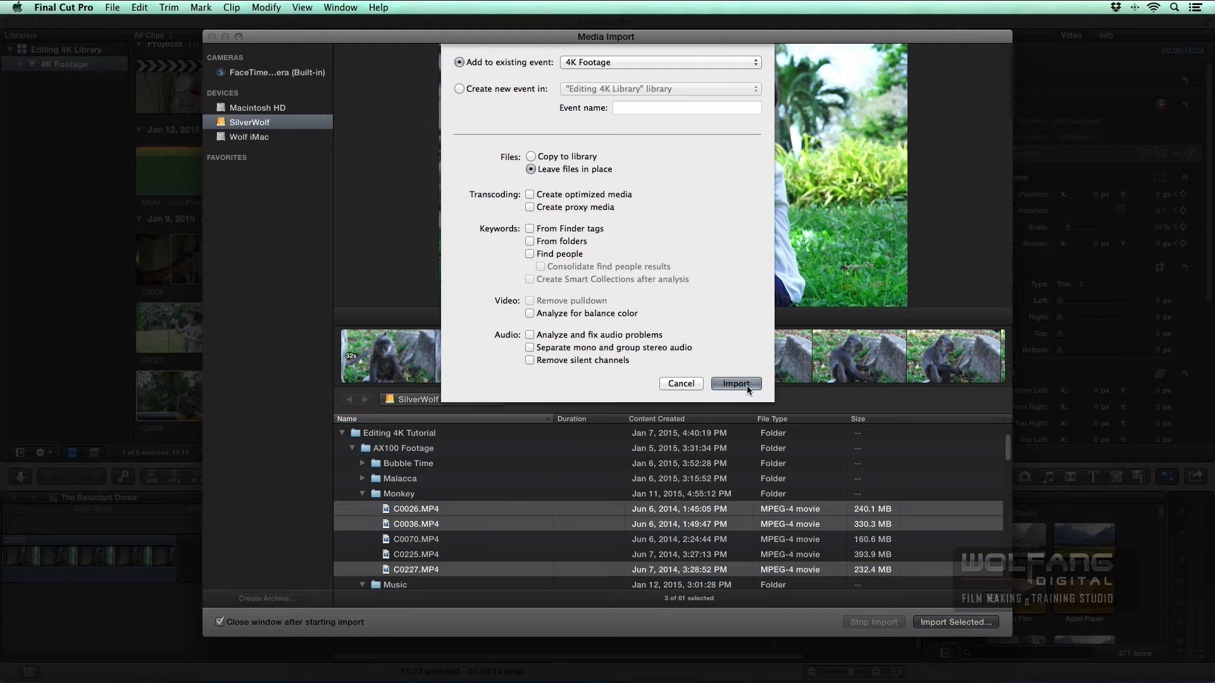
left_click(735, 384)
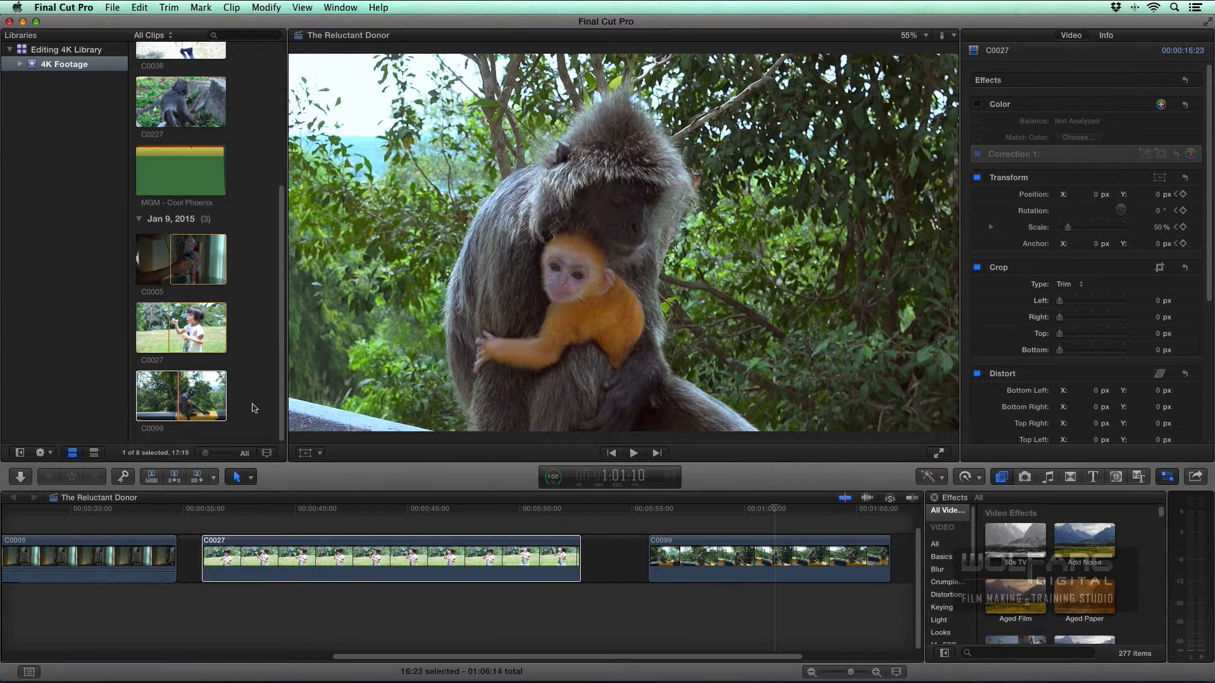
- Delete the gap between clips C0027 and C0099 in the timeline
left_click(255, 405)
scroll(255, 399, "up", 4)
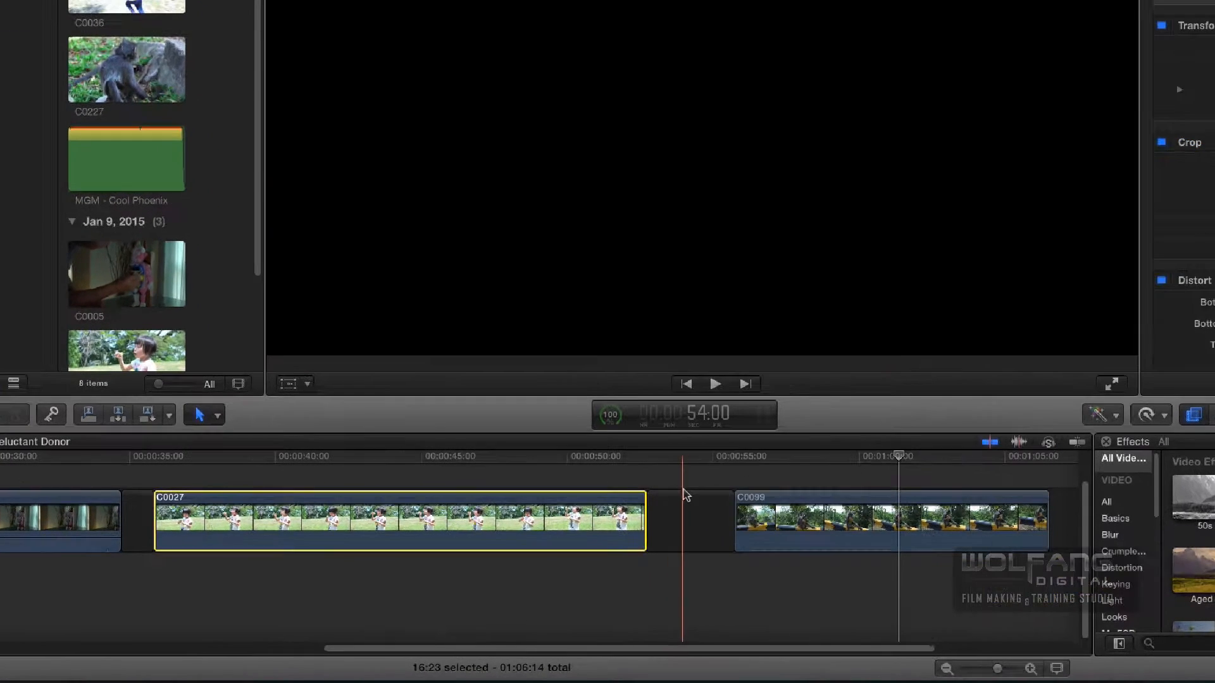
left_click(614, 553)
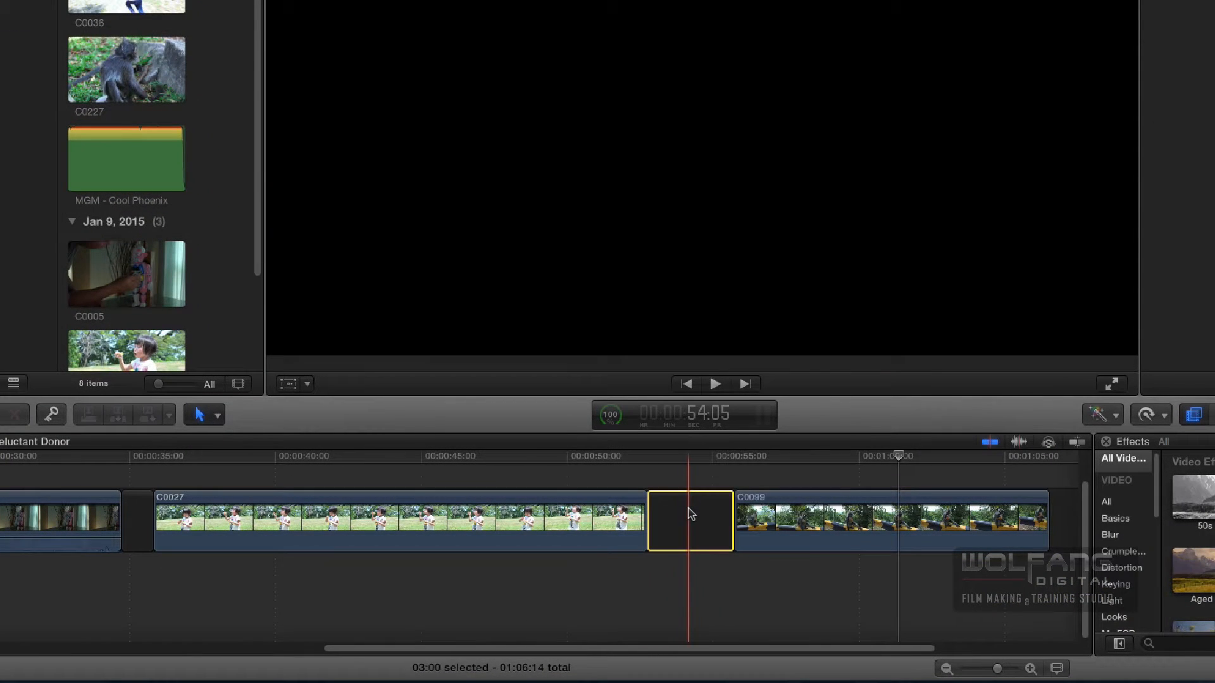
key("Delete")
left_click(645, 514)
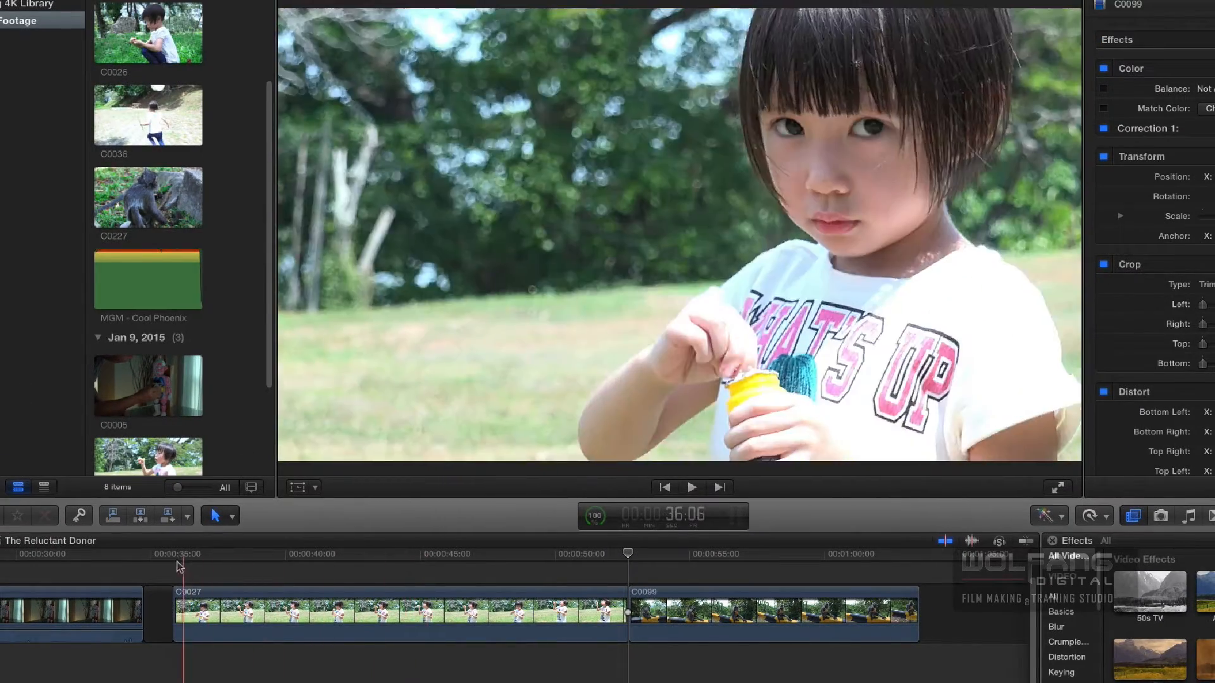
- Play through C0027 and trim its end to the playhead at 41:19
key("space")
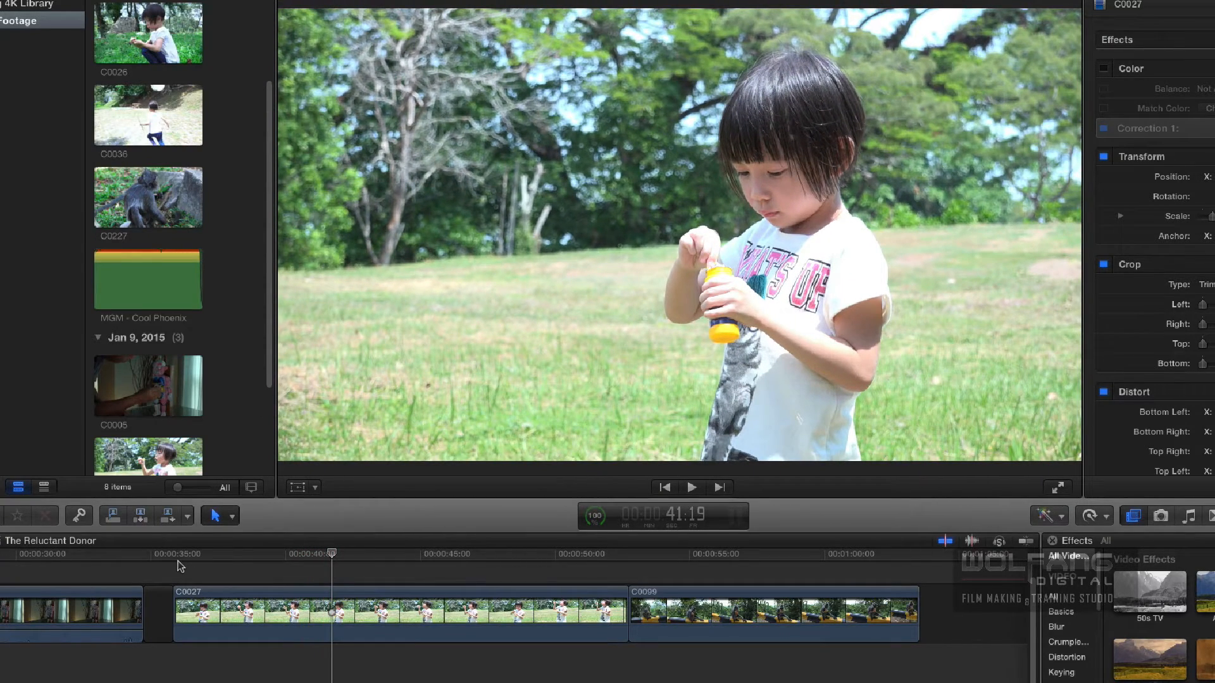
key("alt")
key("alt+bracketright")
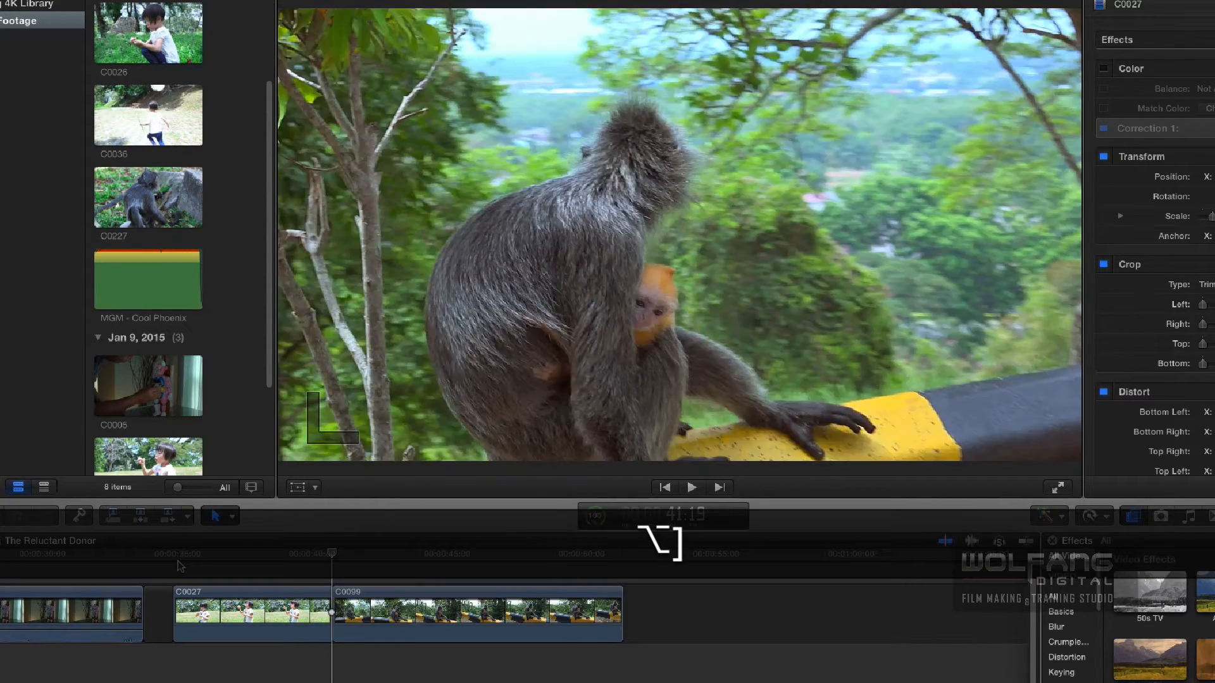
- Play through C0099 and trim its end to the playhead at 46:17
key("space")
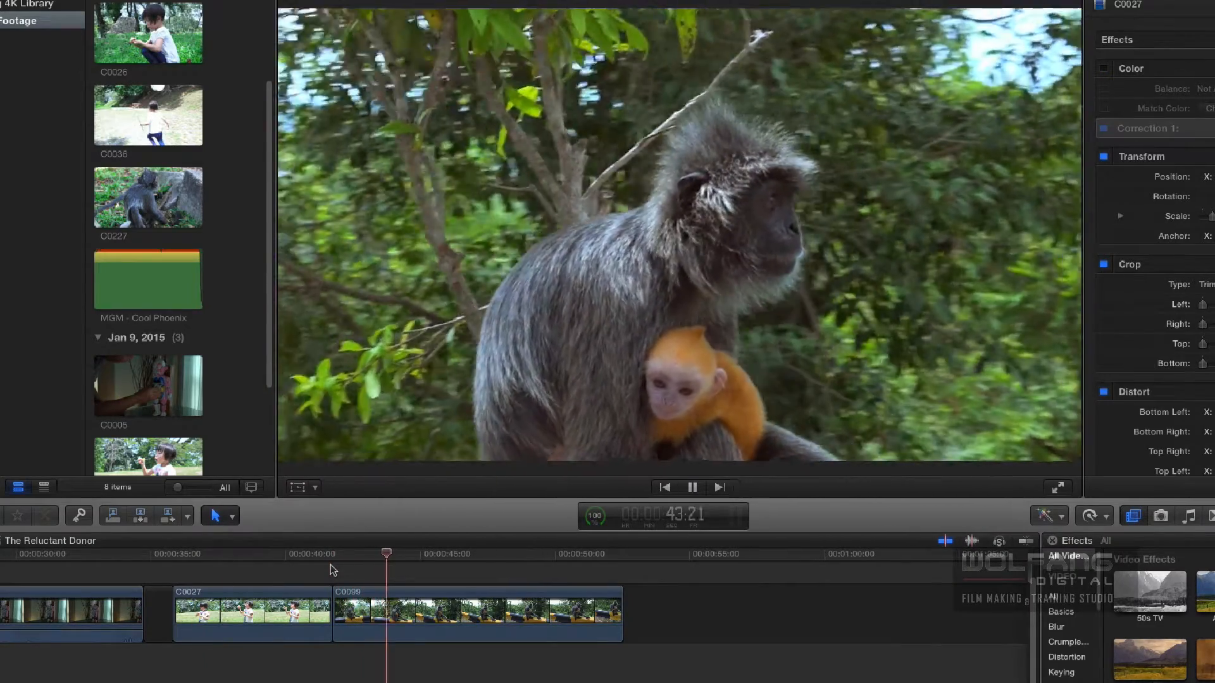
key("space")
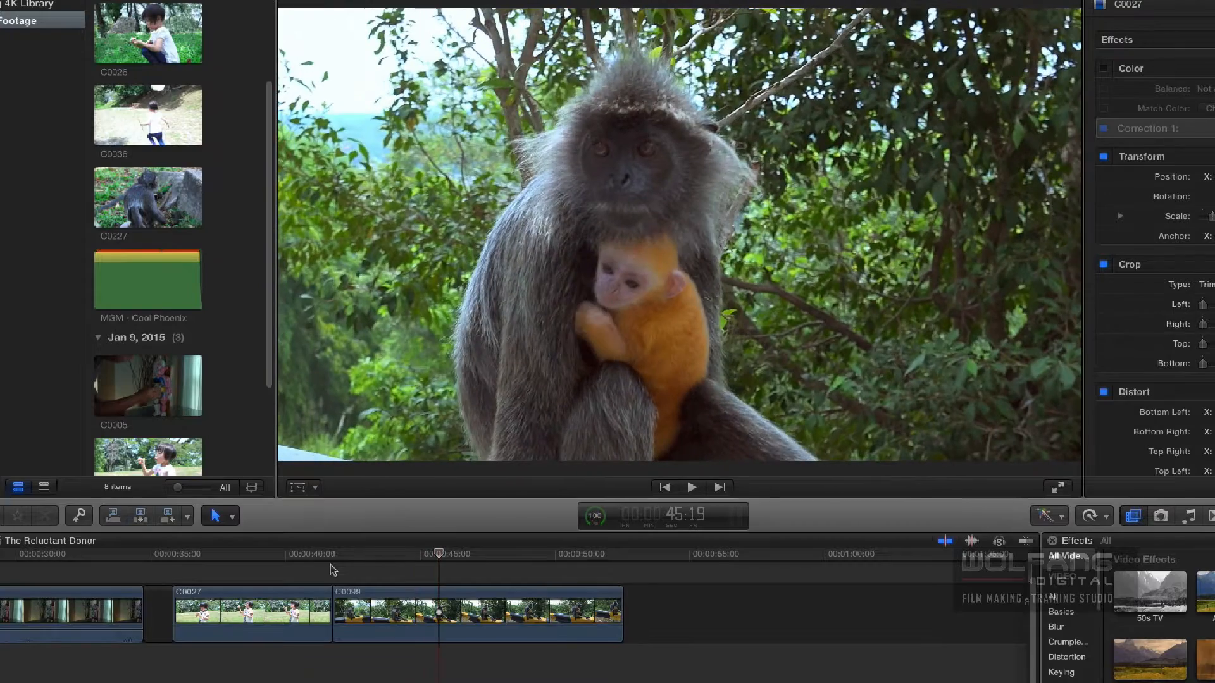
key("space")
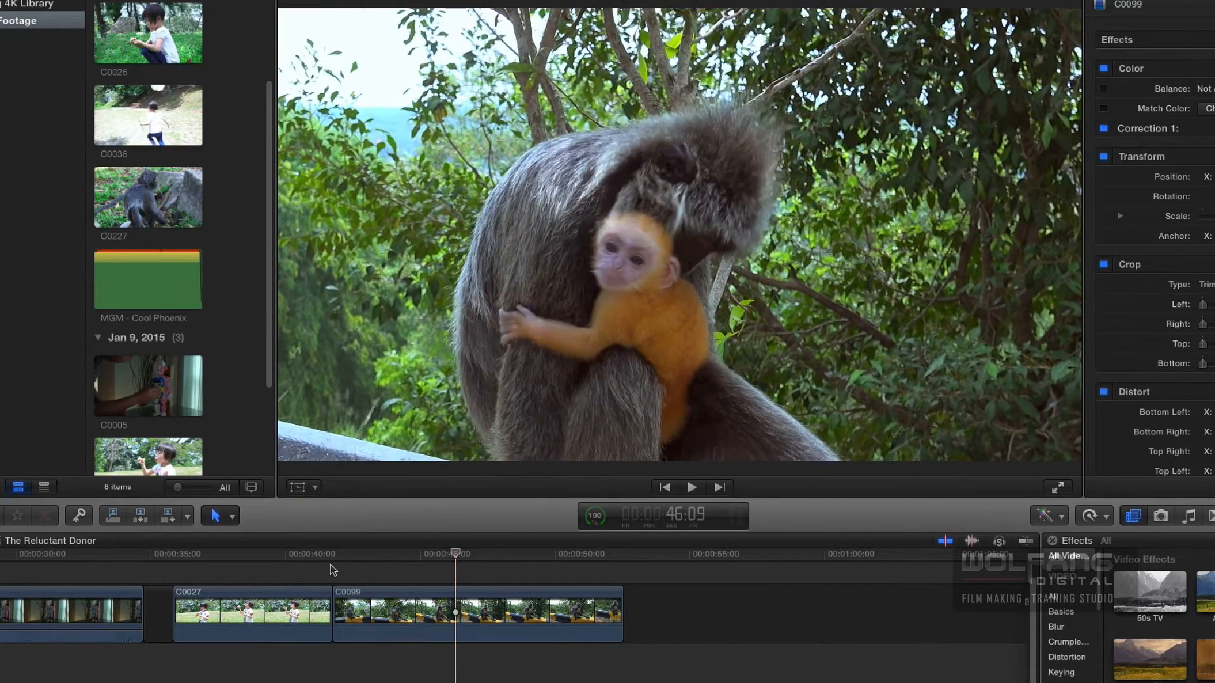
key("space")
key("alt+bracketright")
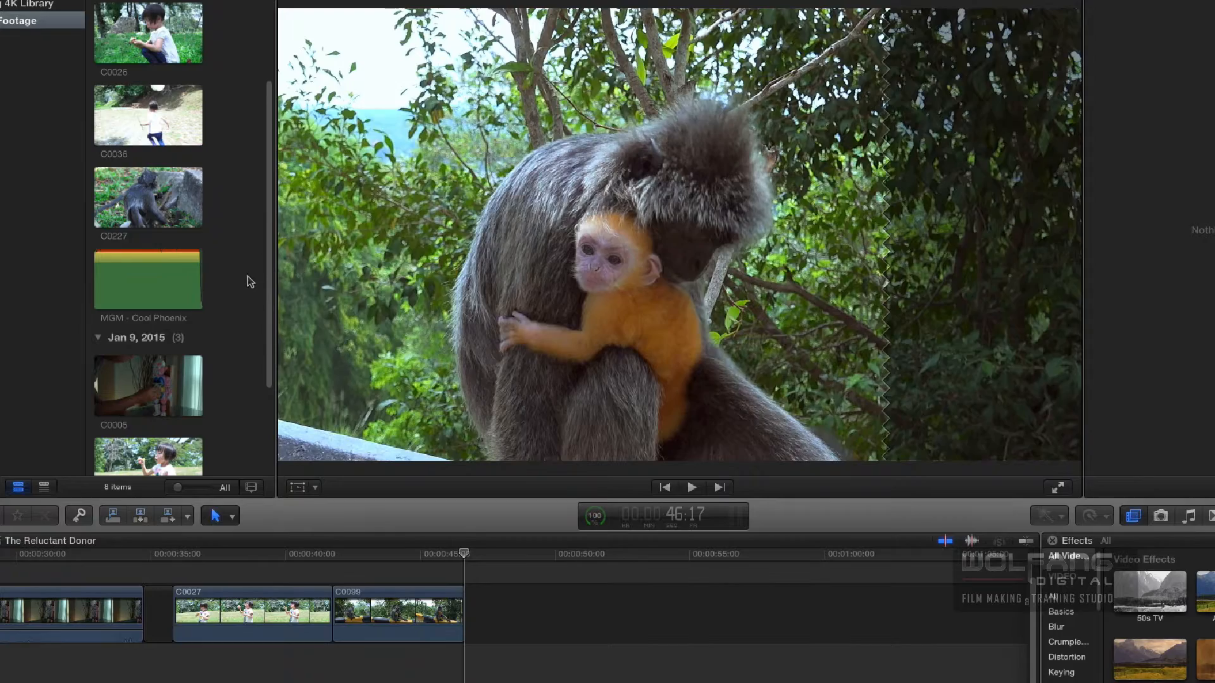
- Mark a 02:10 range in browser clip C0026 ending at 11:23, where the girl picks grass and lifts it
left_click(247, 263)
scroll(241, 245, "up", 2)
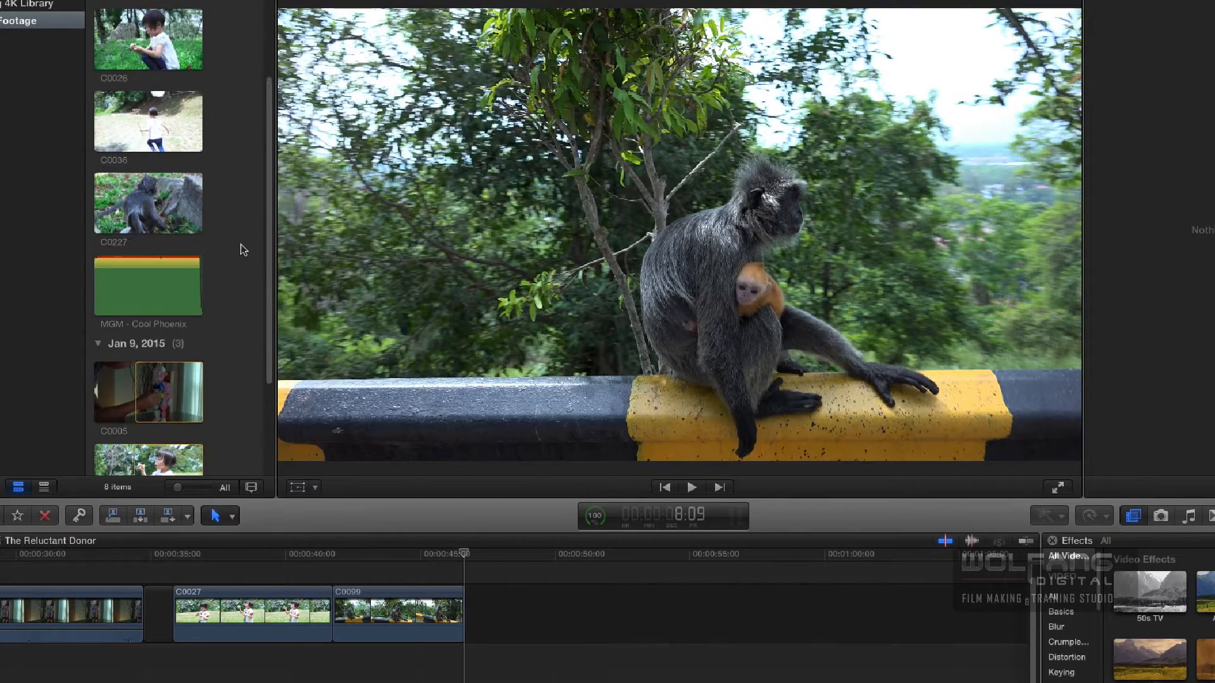
left_click(150, 74)
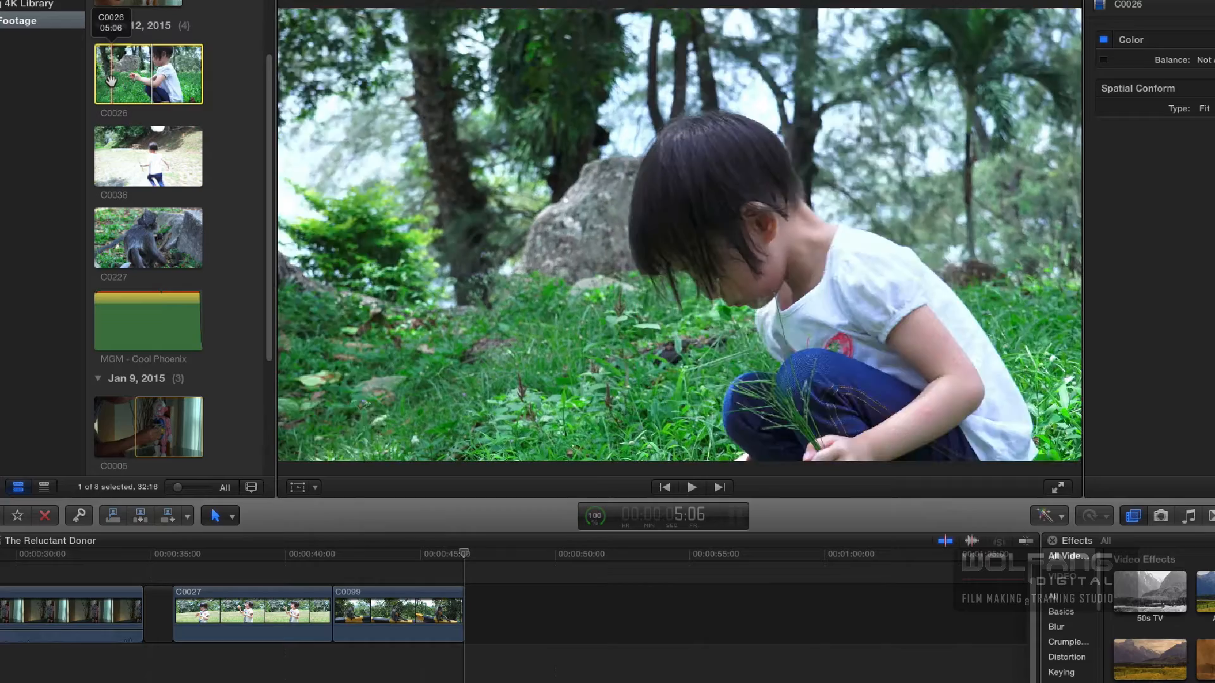
key("space")
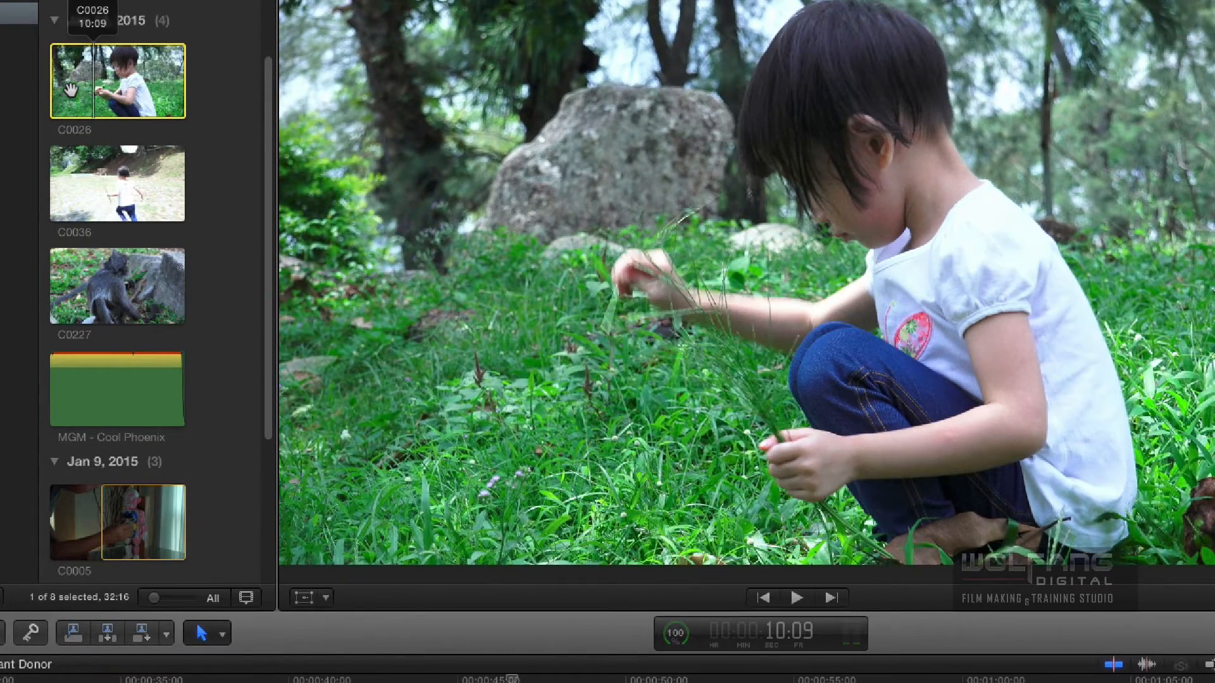
key("Left")
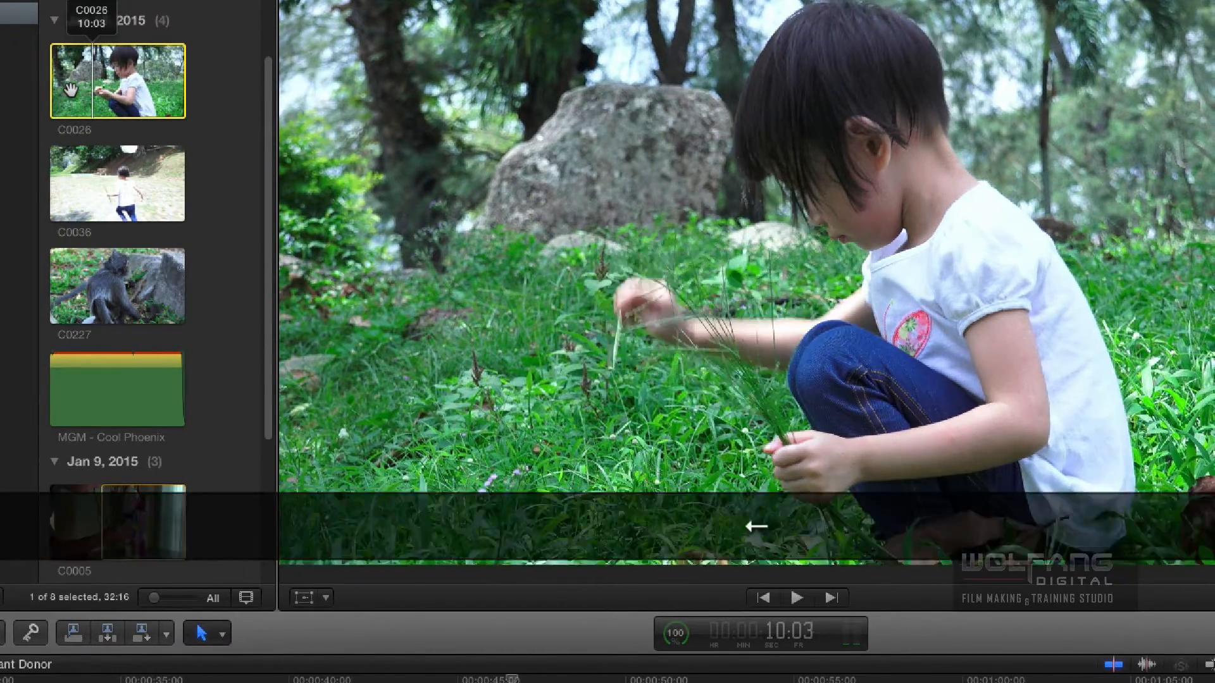
key("Left")
key("Left")
key("Left")
key("Left")
key("Left")
key("Left")
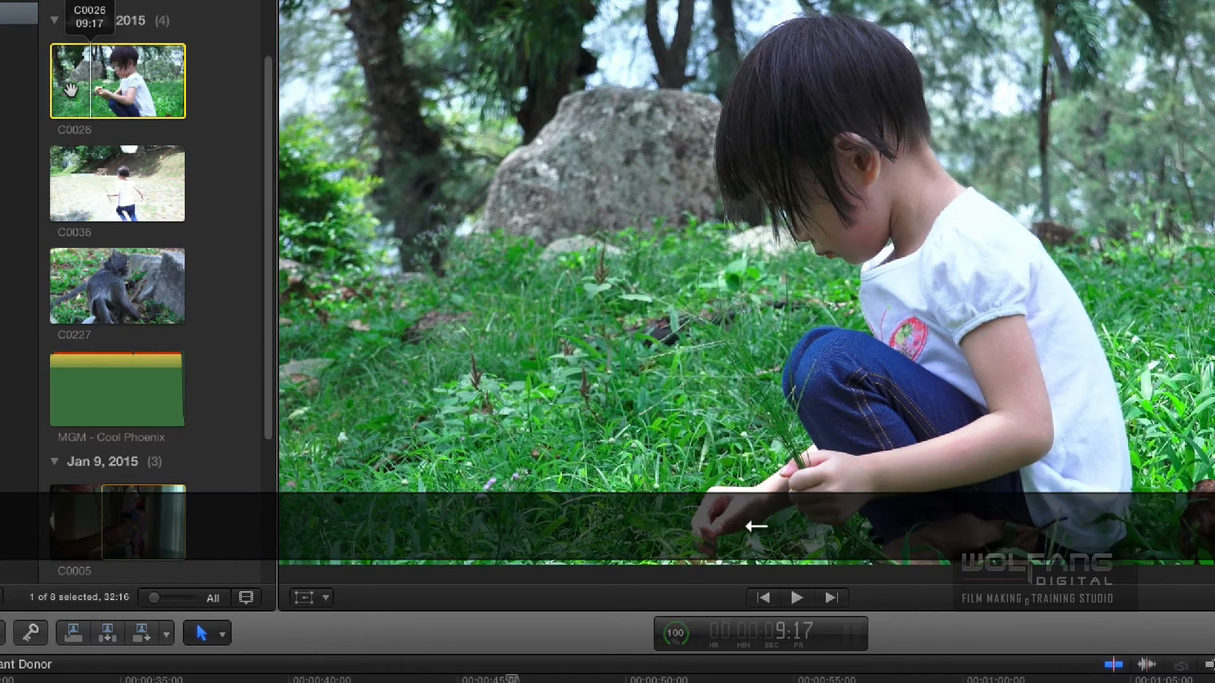
key("i")
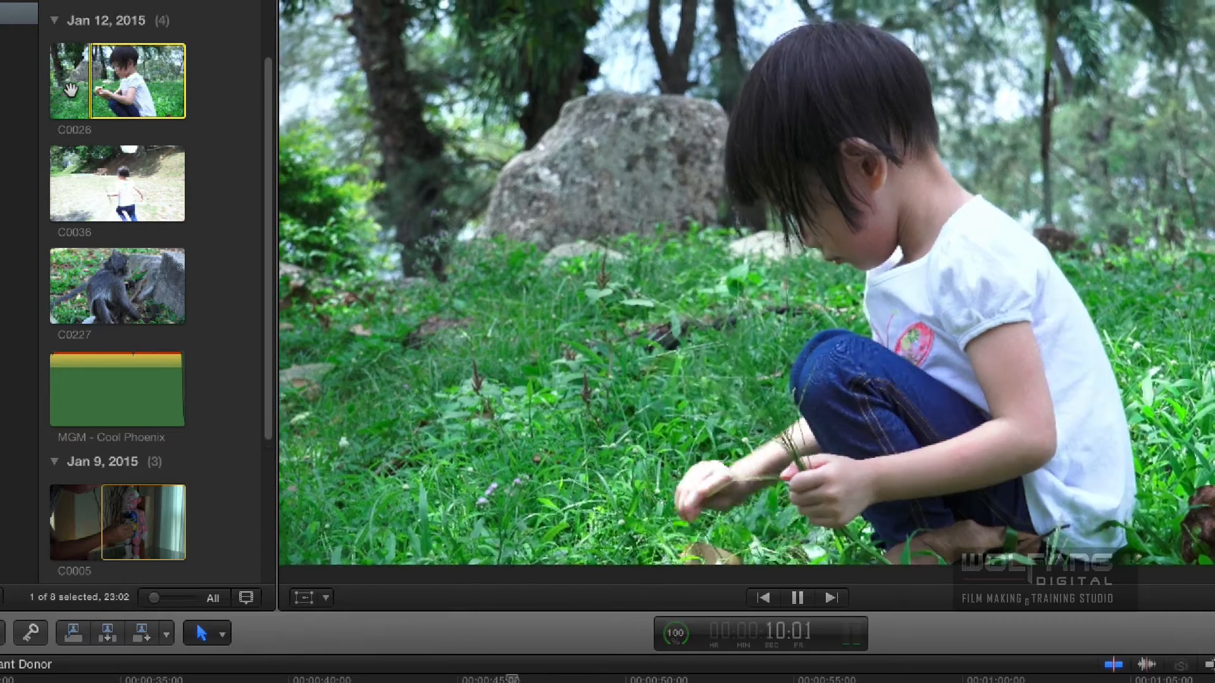
key("space")
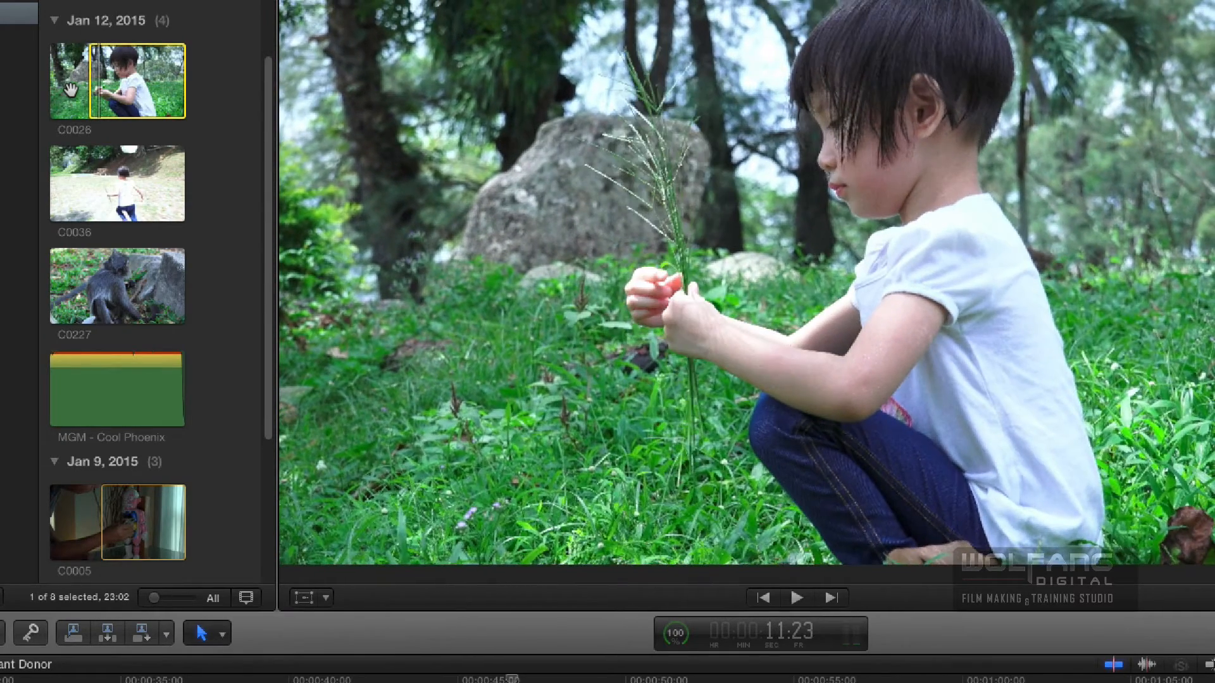
key("o")
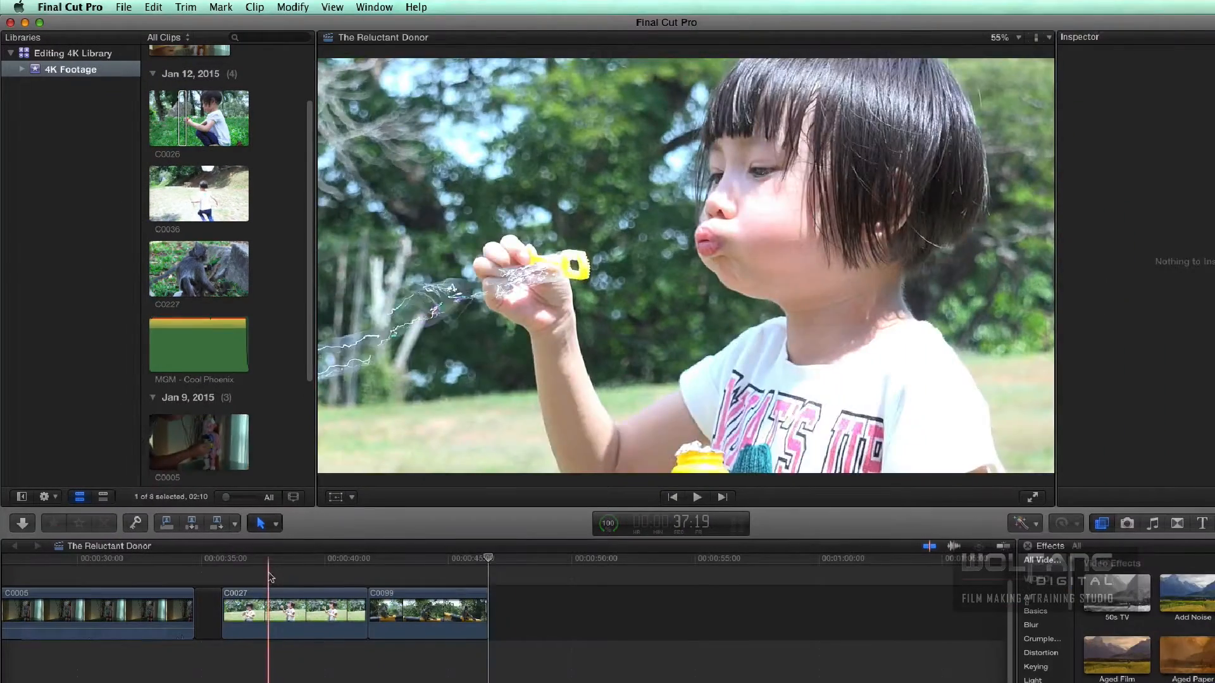
- Insert the marked C0026 range as Video Only before C0027 in the timeline, at 35:21
key("Up")
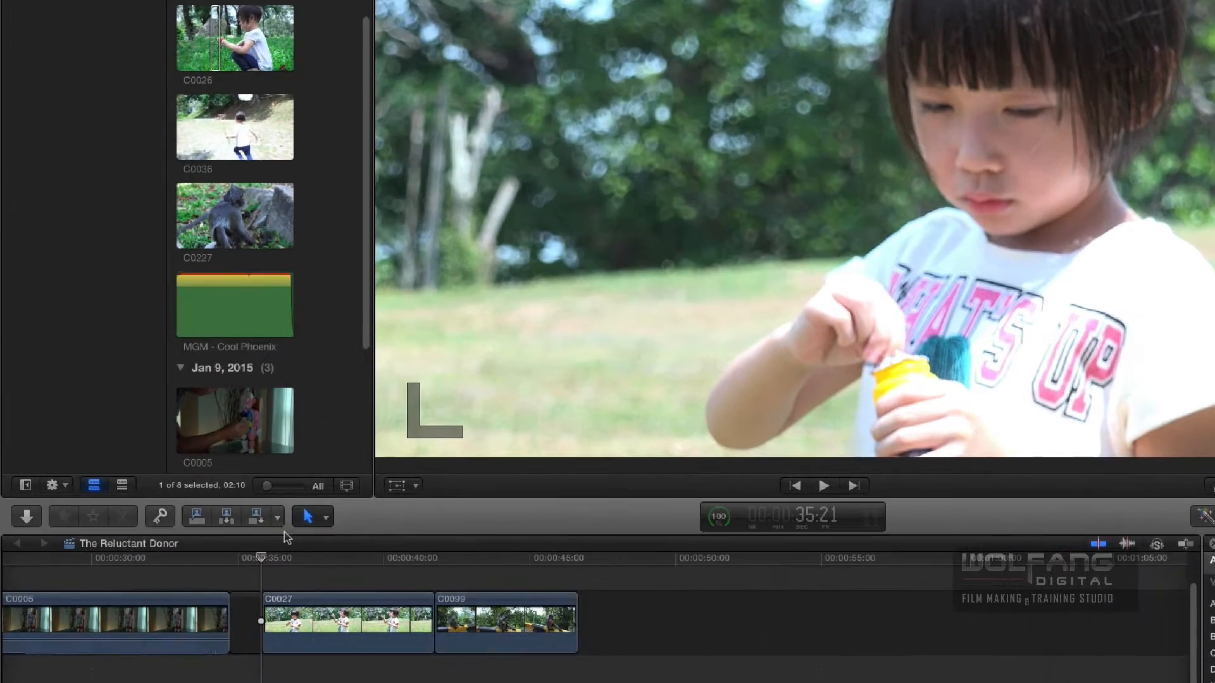
left_click(279, 519)
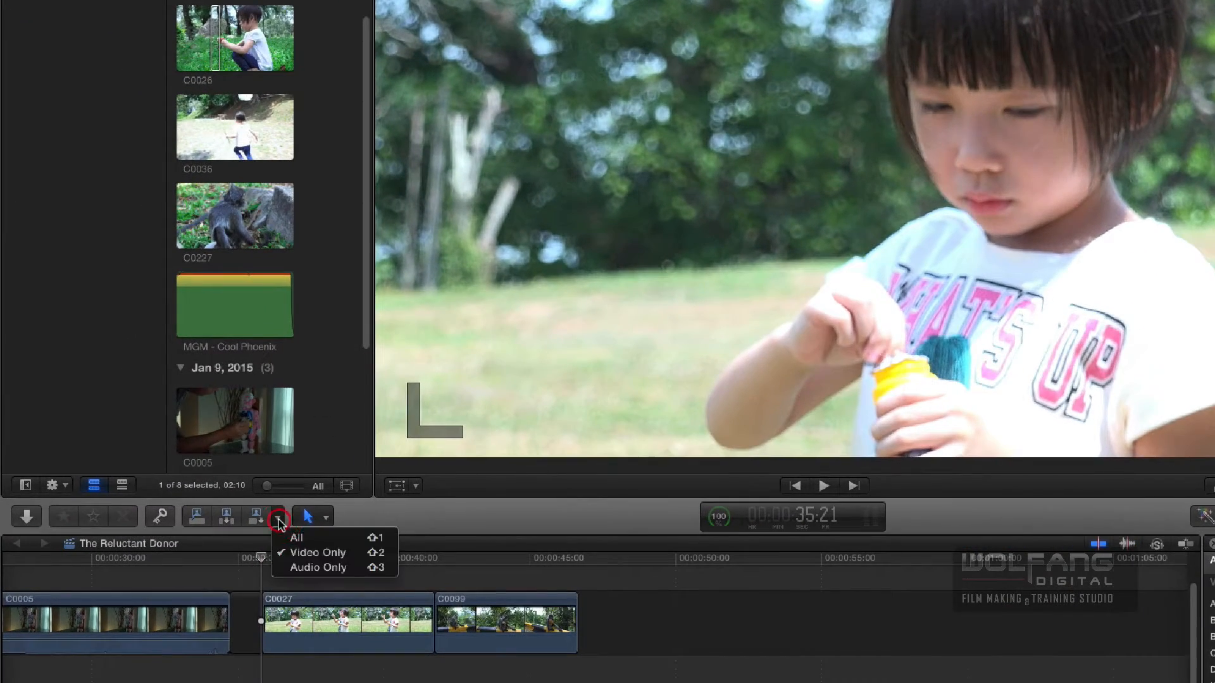
left_click(335, 554)
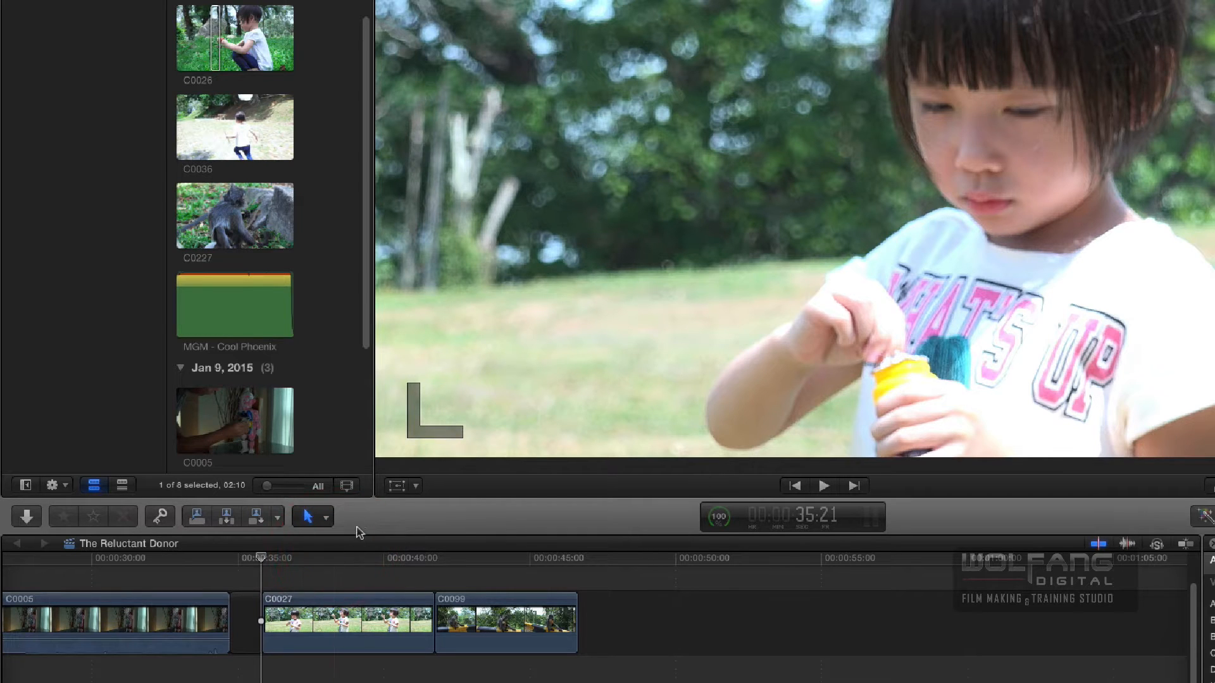
key("w")
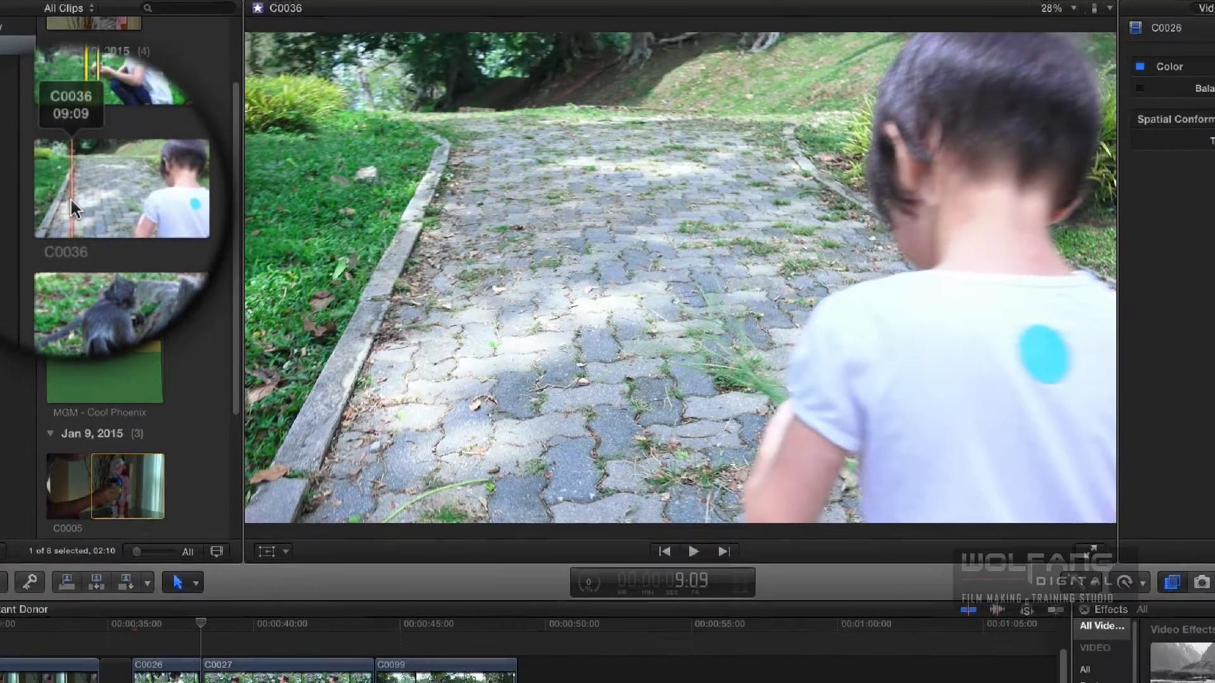
- Mark a 04:03 range in browser clip C0036 ending at 16:24 and insert it between C0026 and C0027 in the timeline
key("space")
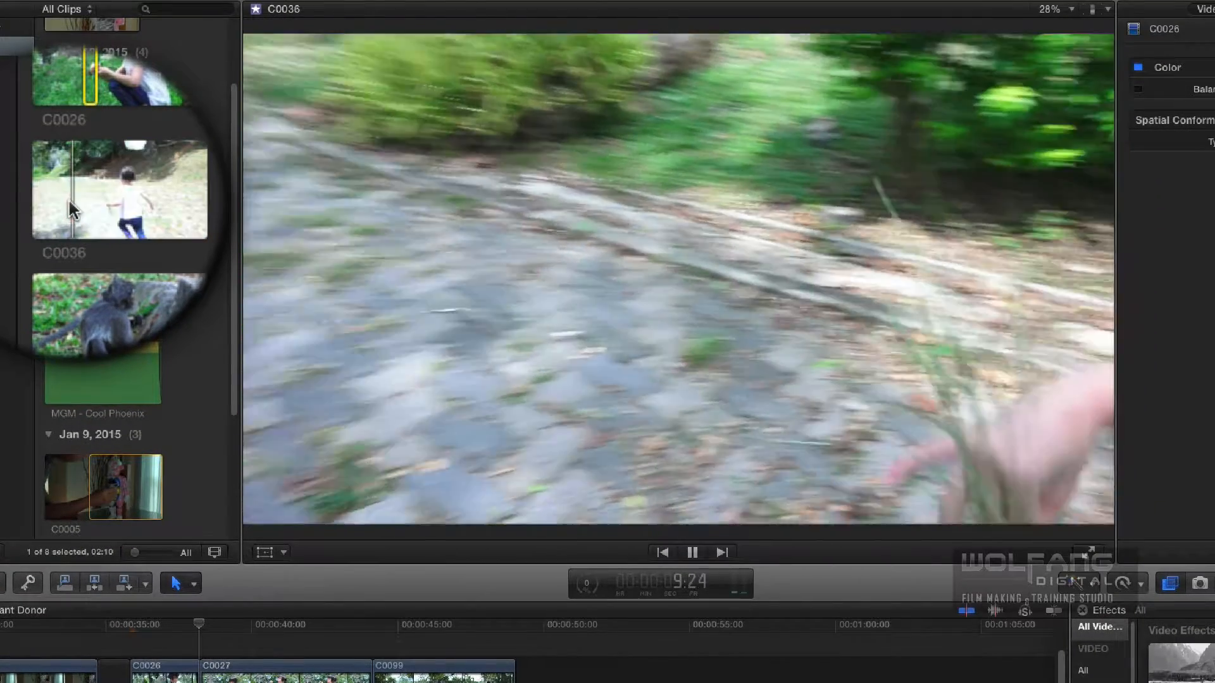
key("space")
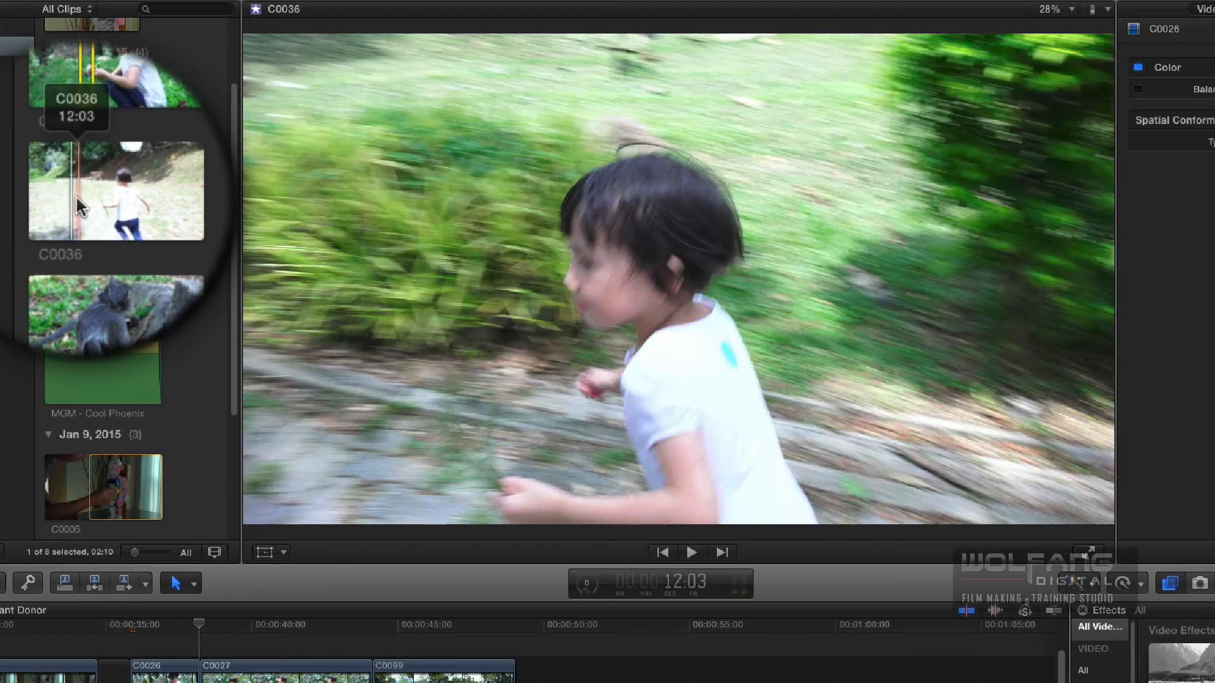
key("i")
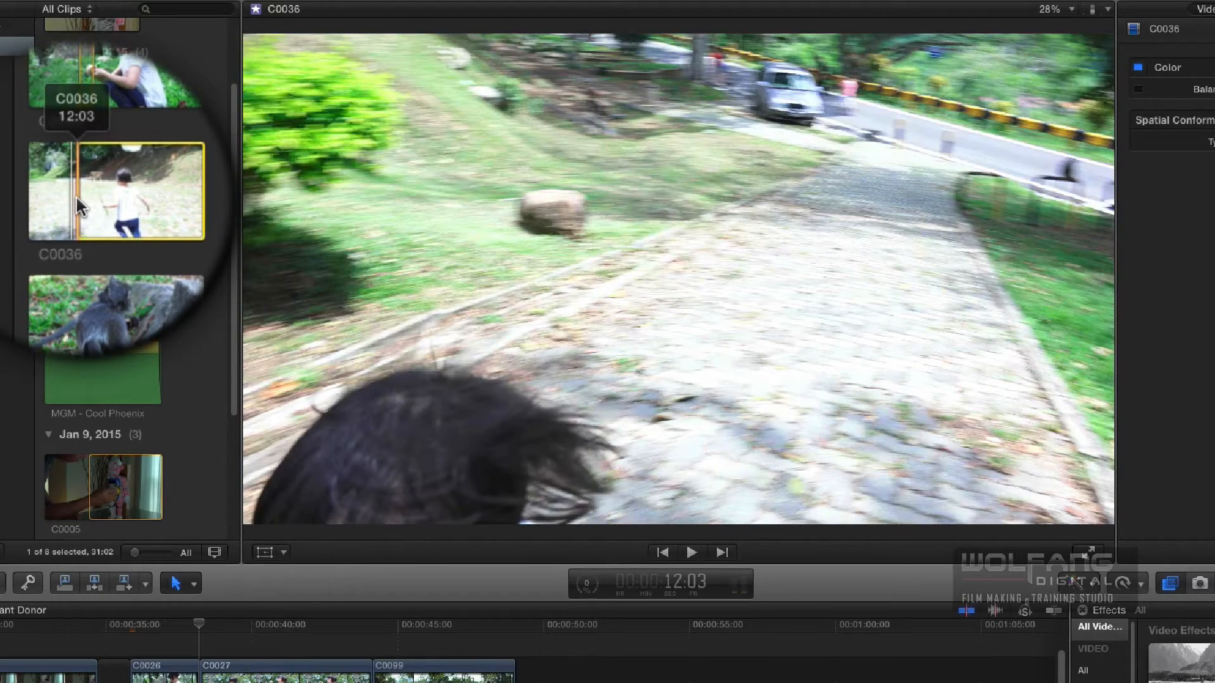
key("space")
key("i")
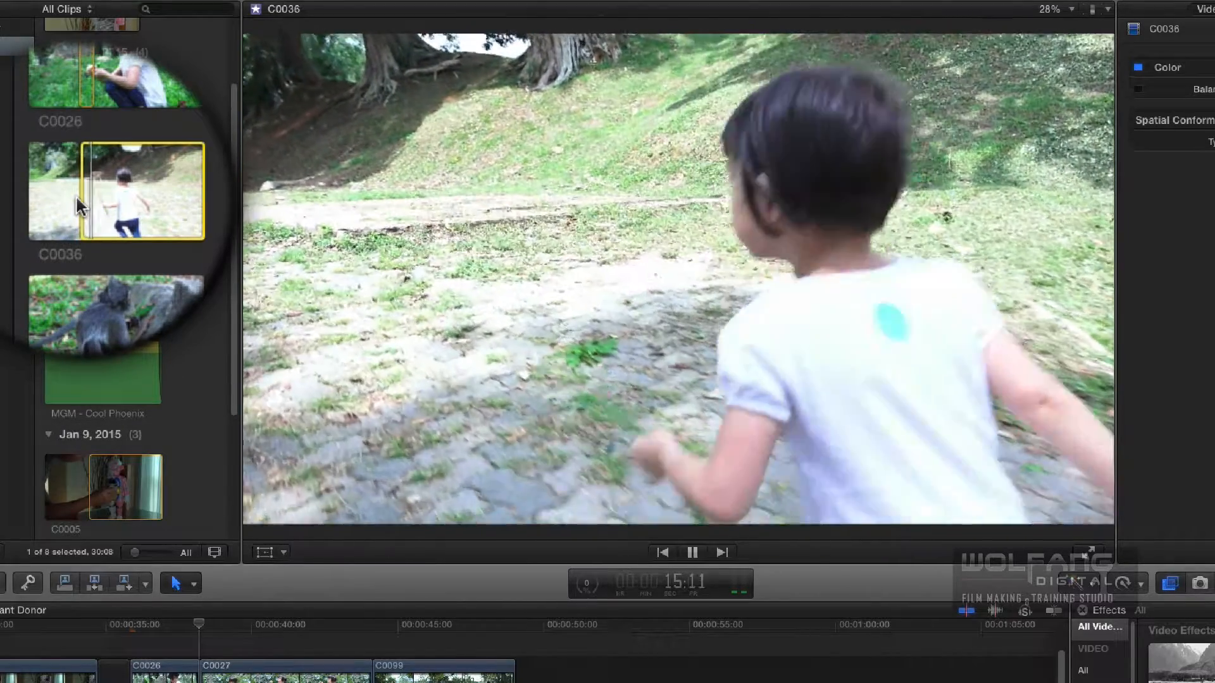
key("space")
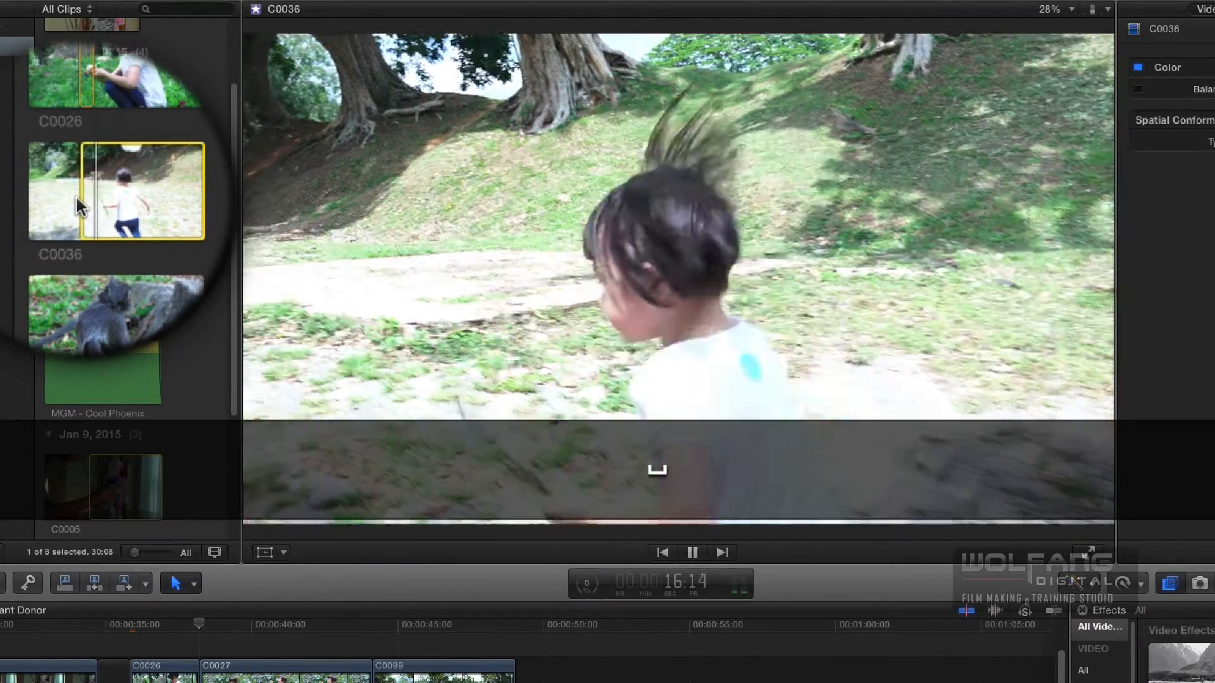
key("o")
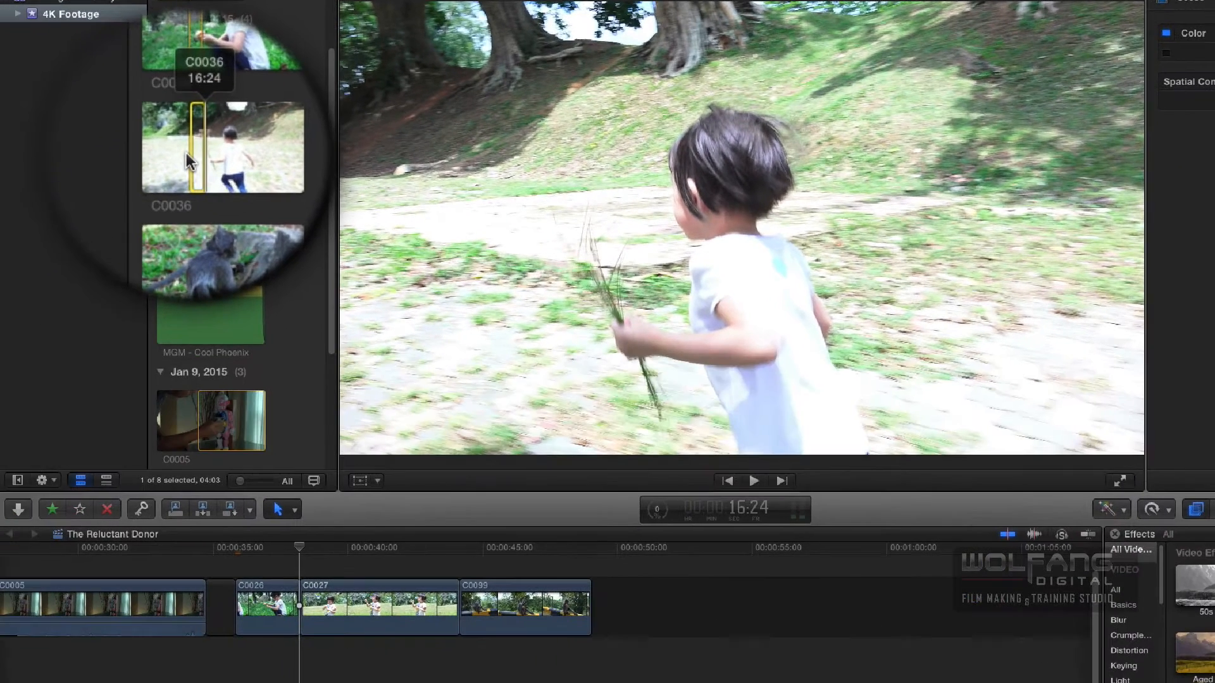
key("w")
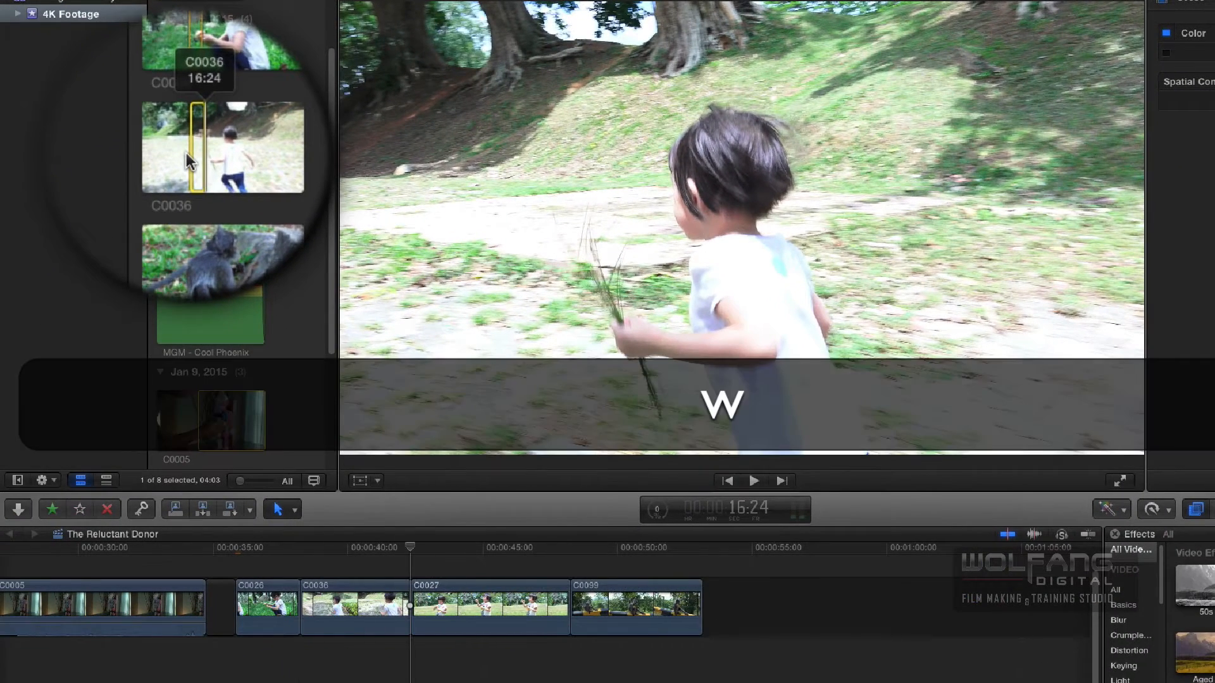
- Mark a 04:03 range in browser clip C0227 starting at 16:14 and append it to the end of the timeline
left_click(210, 231)
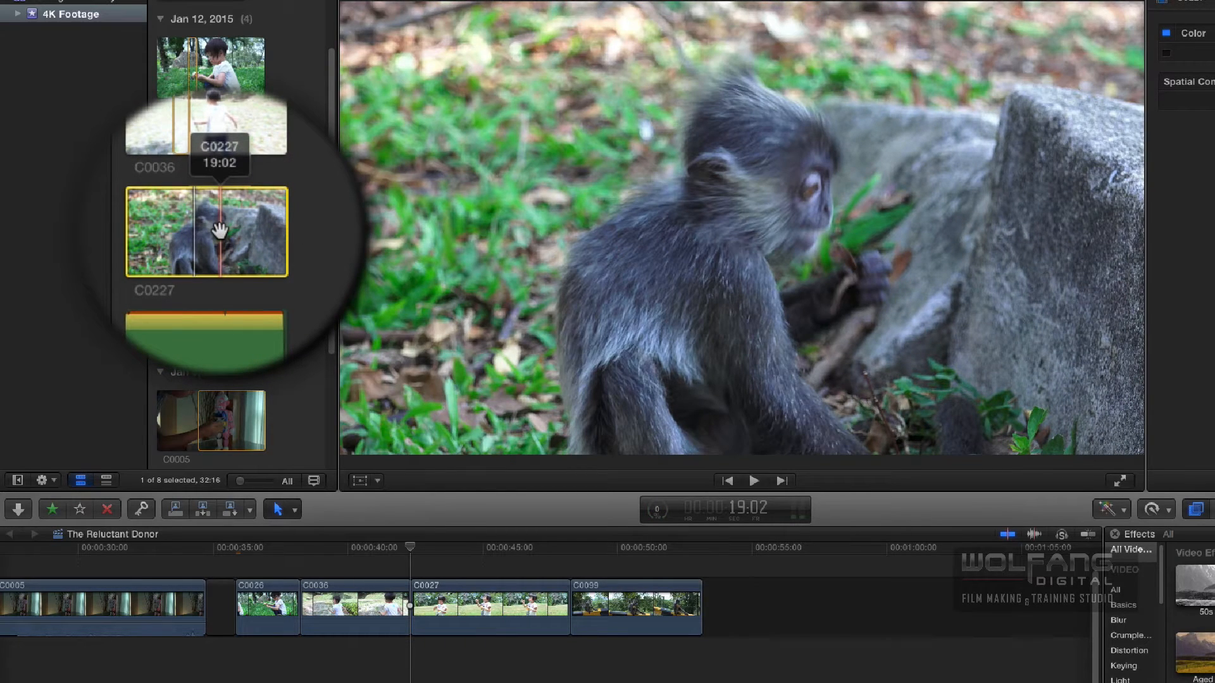
key("space")
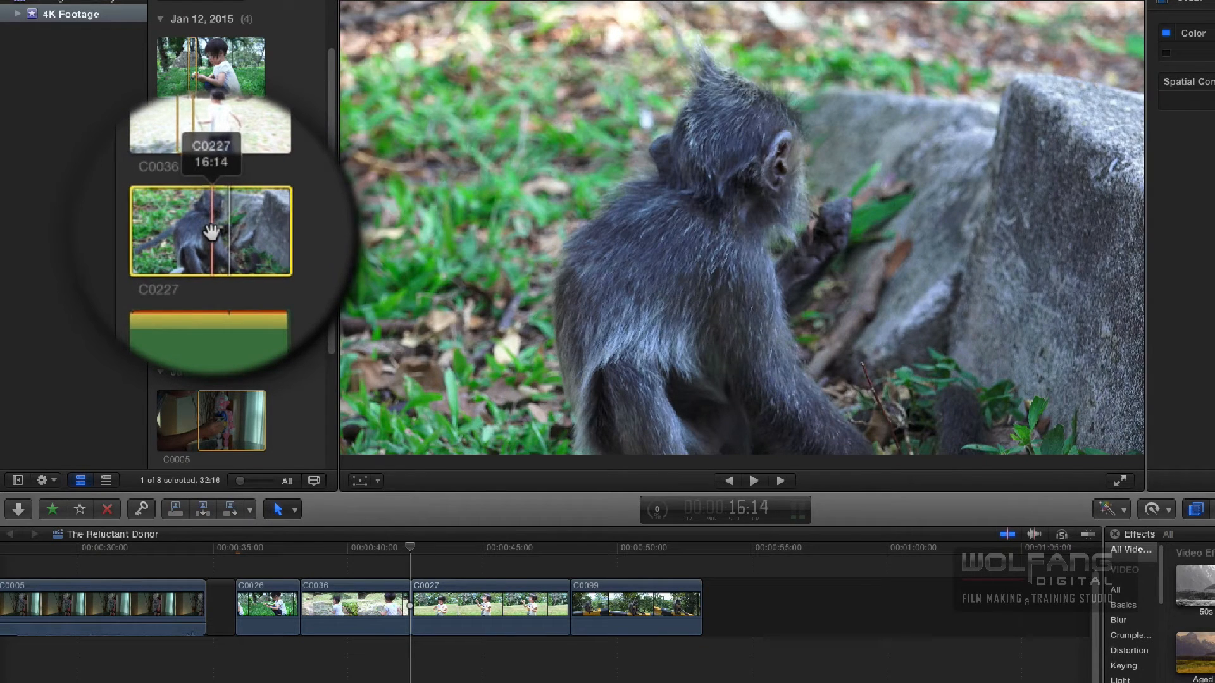
key("i")
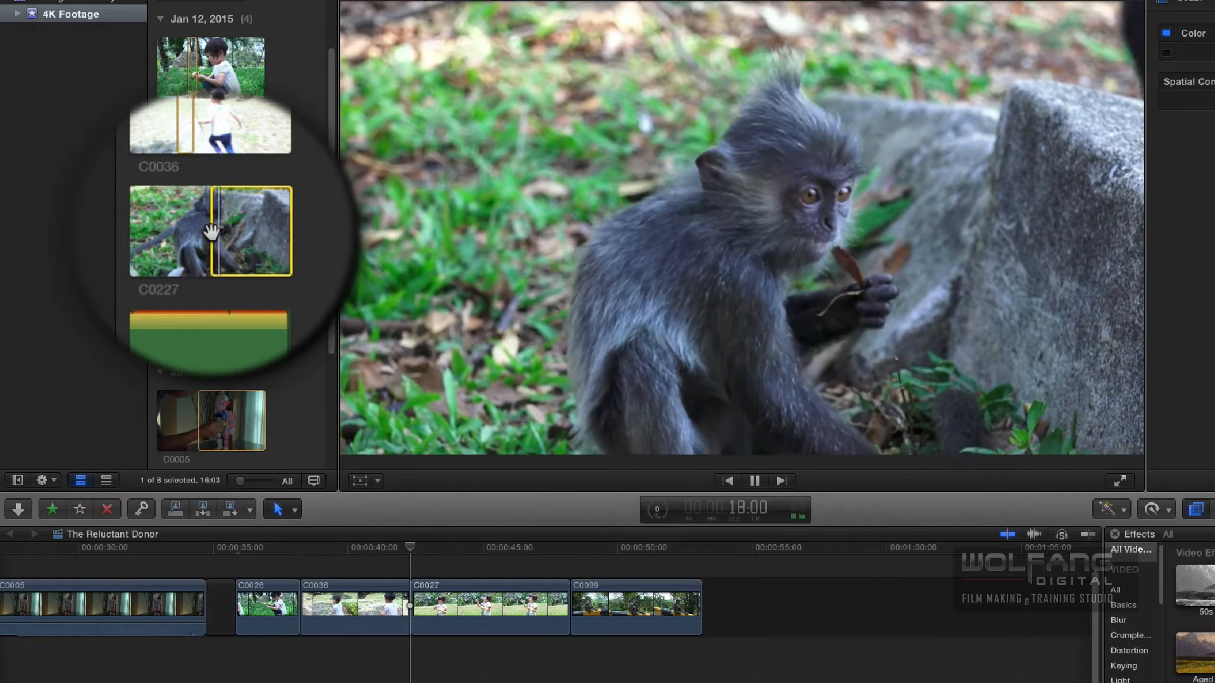
key("space")
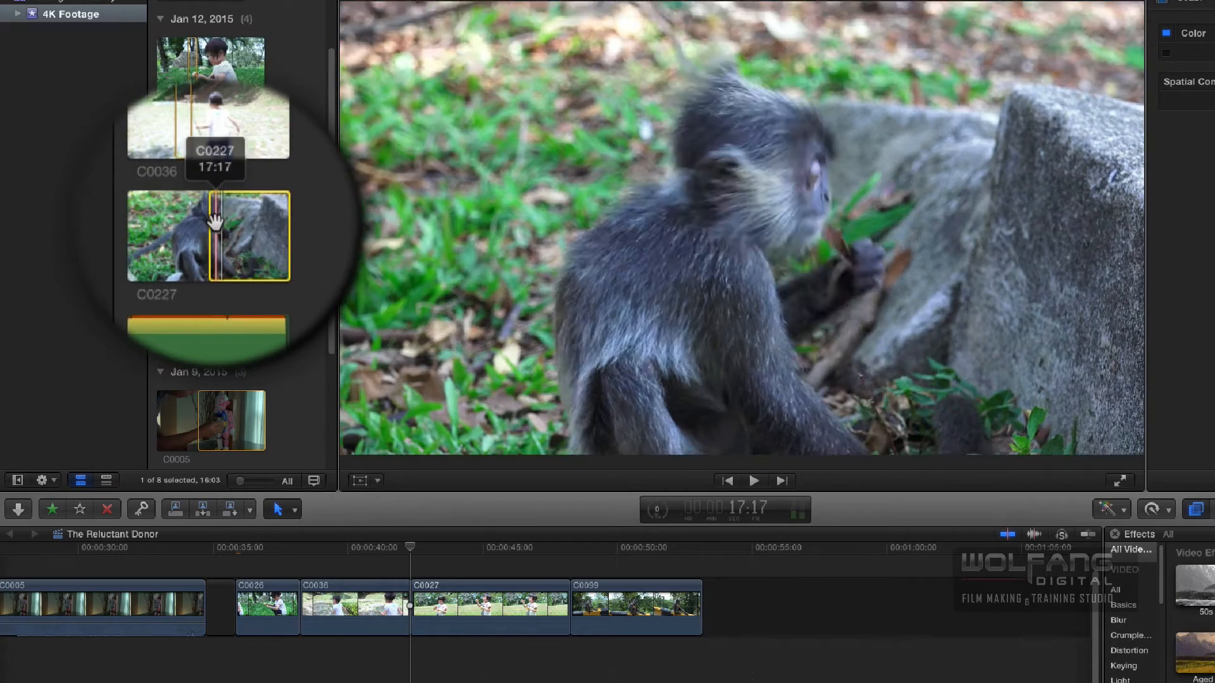
key("space")
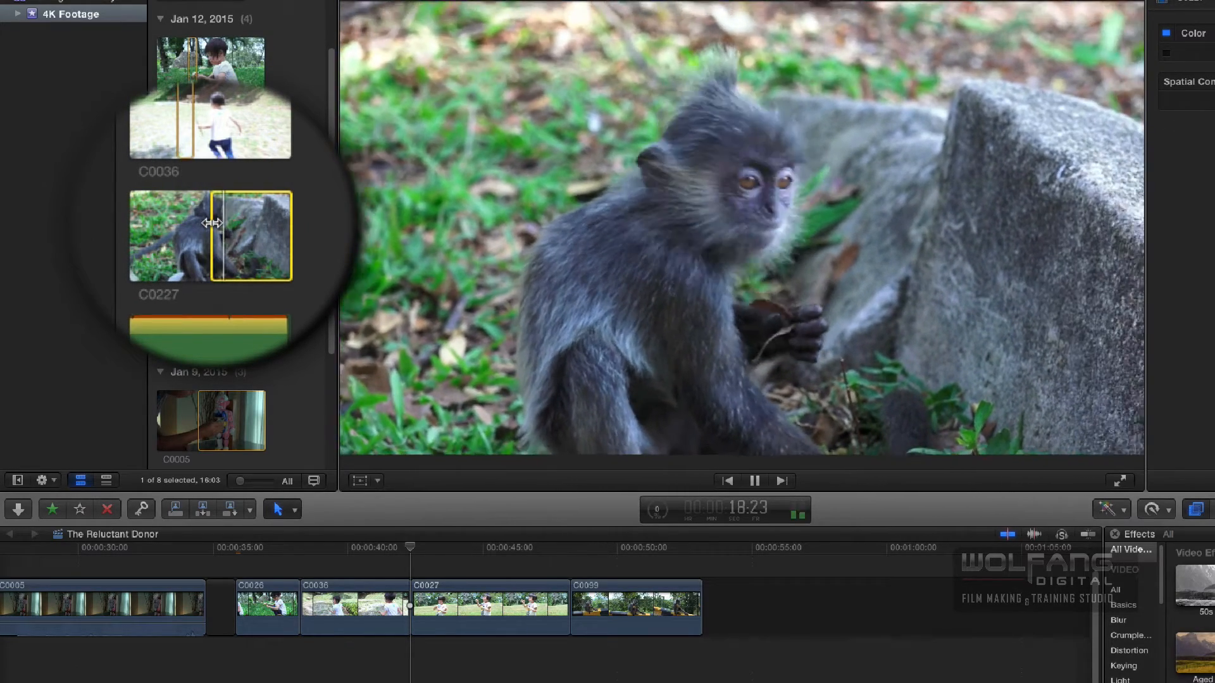
key("space")
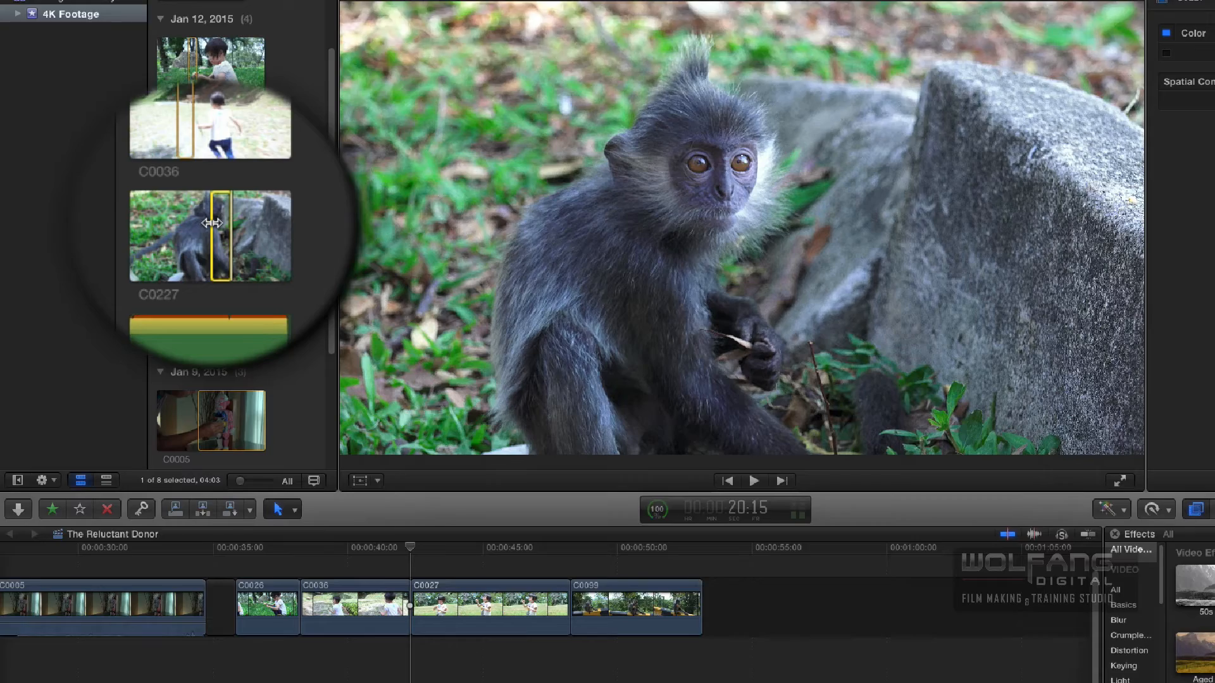
key("e")
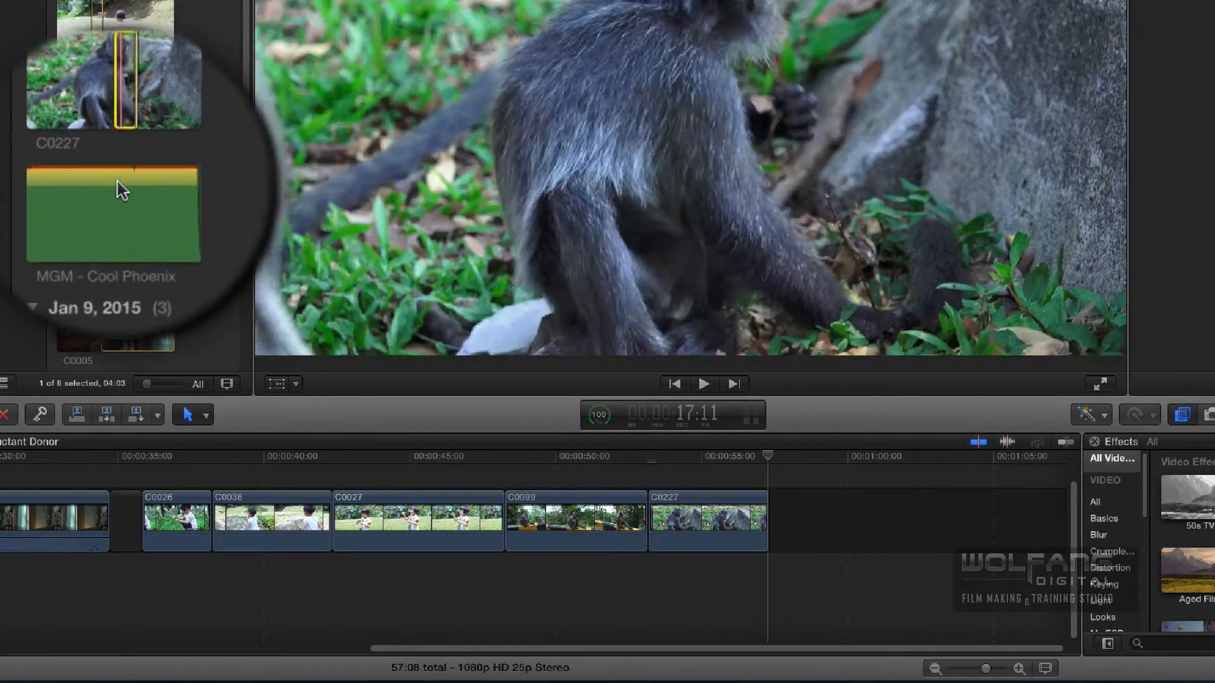
- Connect the MGM - Cool Phoenix music clip to the timeline at the start of C0026, at 35:21
left_click(116, 186)
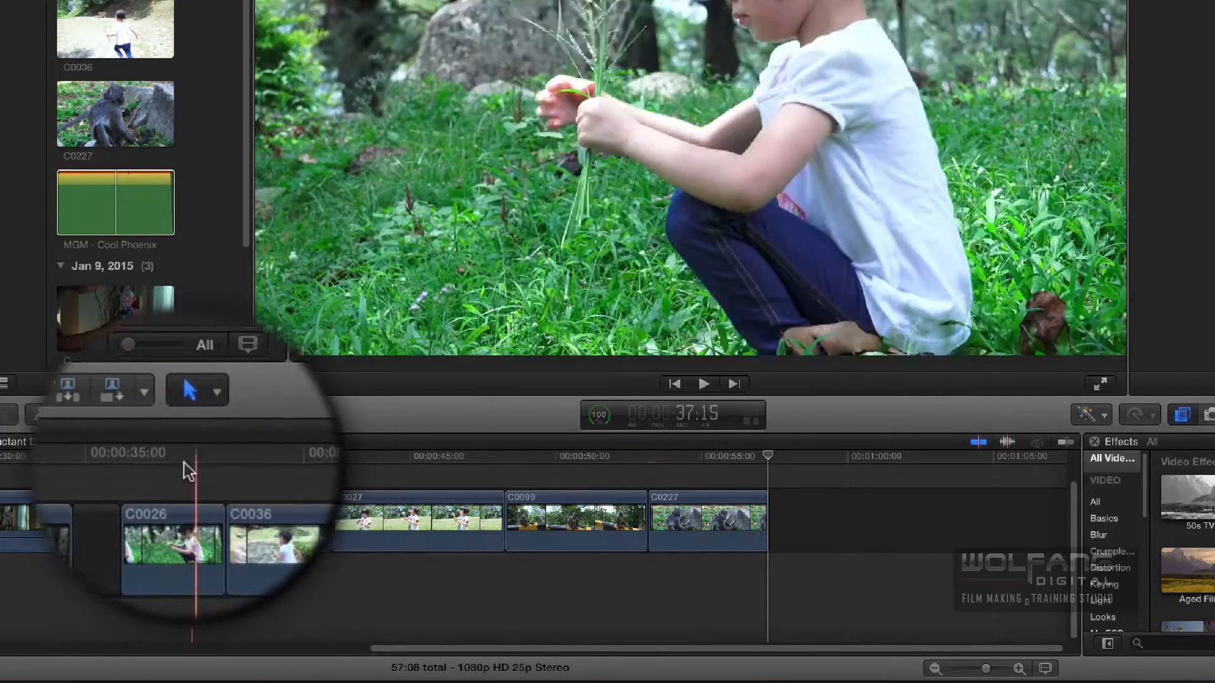
key("Up")
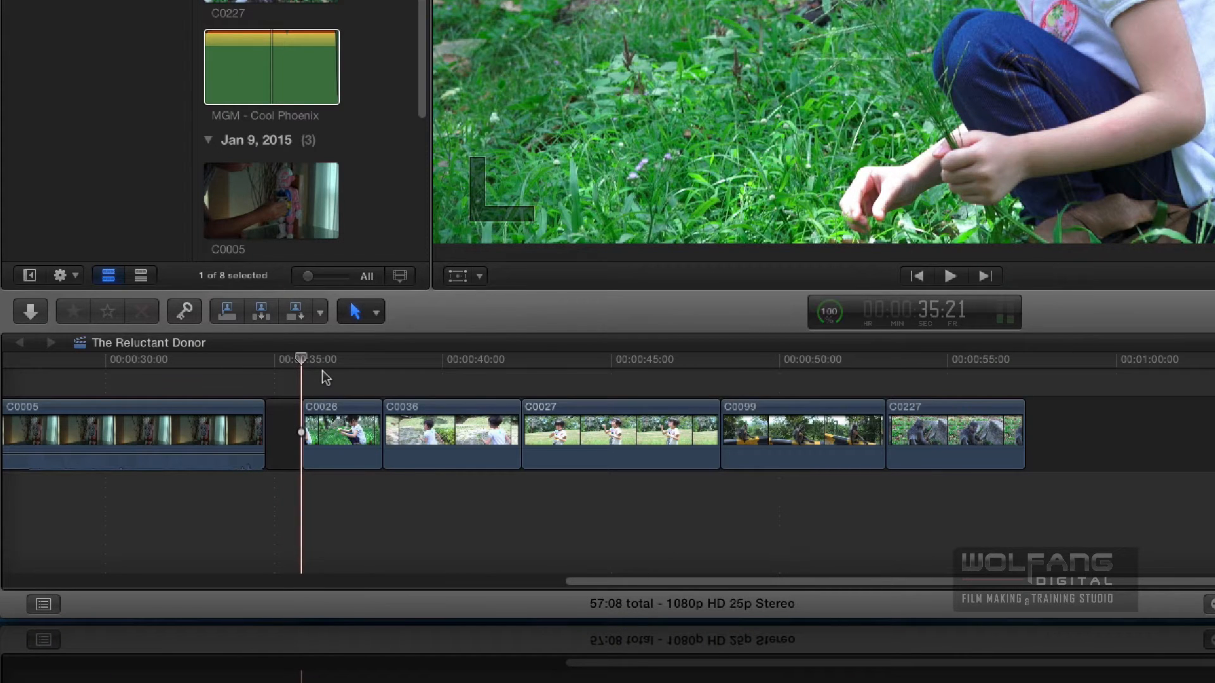
key("q")
- Move the timeline view back to the video clips at the start of the music using the Hand tool, and return to the Select tool
scroll(322, 378, "left", 10)
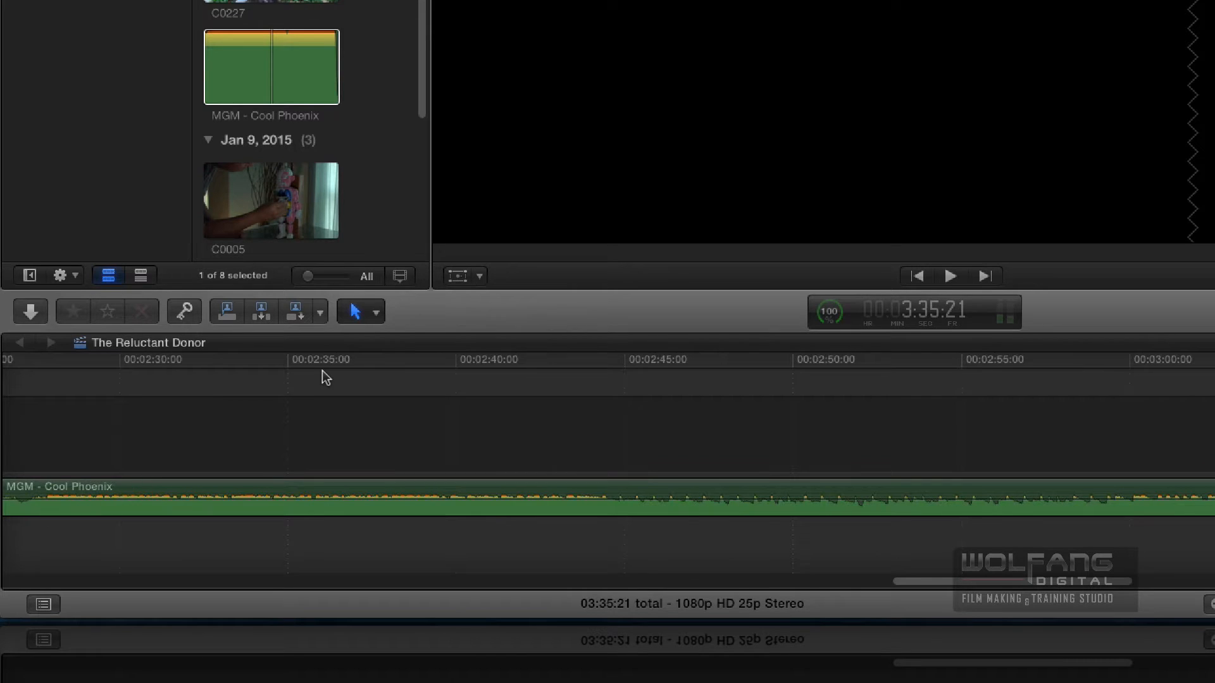
scroll(322, 371, "left", 13)
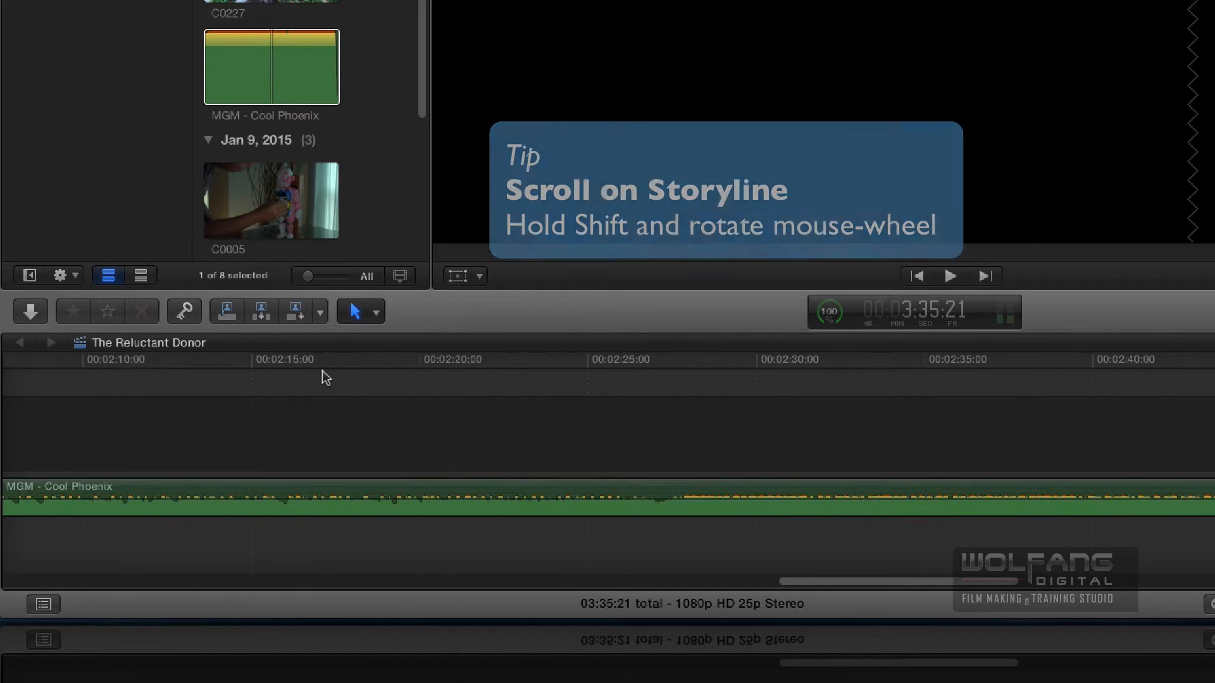
scroll(322, 372, "left", 13)
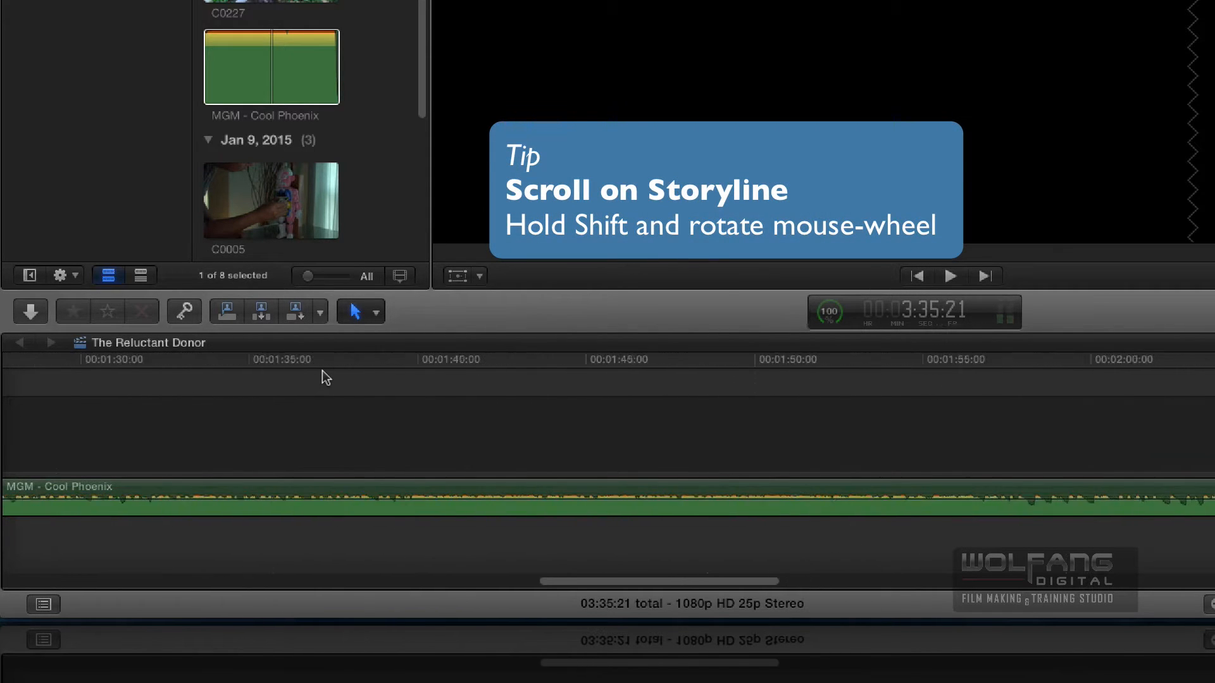
scroll(321, 371, "left", 3)
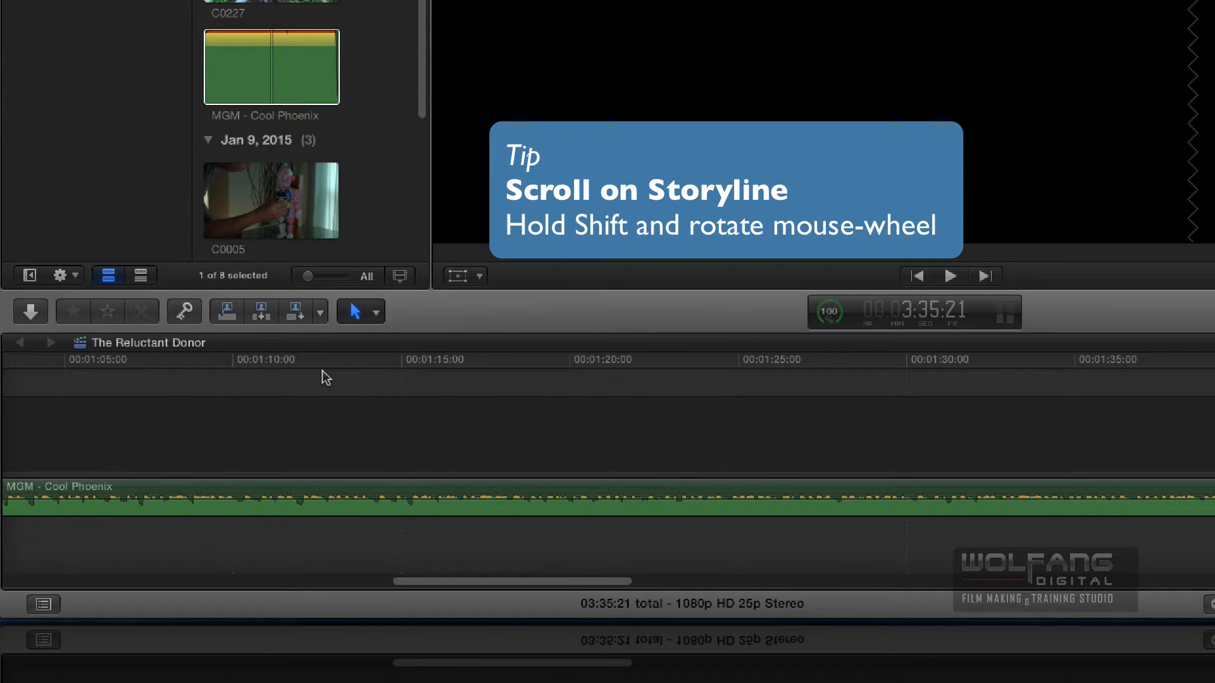
left_click(376, 312)
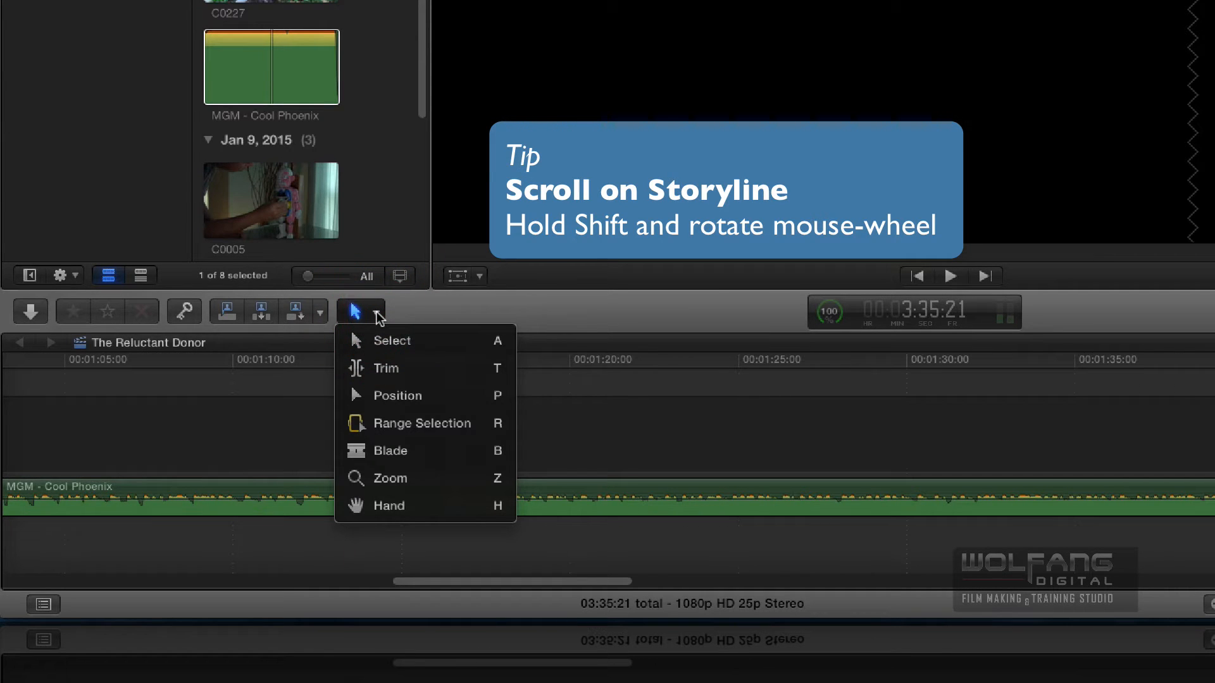
left_click(389, 506)
left_click_drag(402, 445, 906, 437)
left_click_drag(407, 436, 881, 440)
key("a")
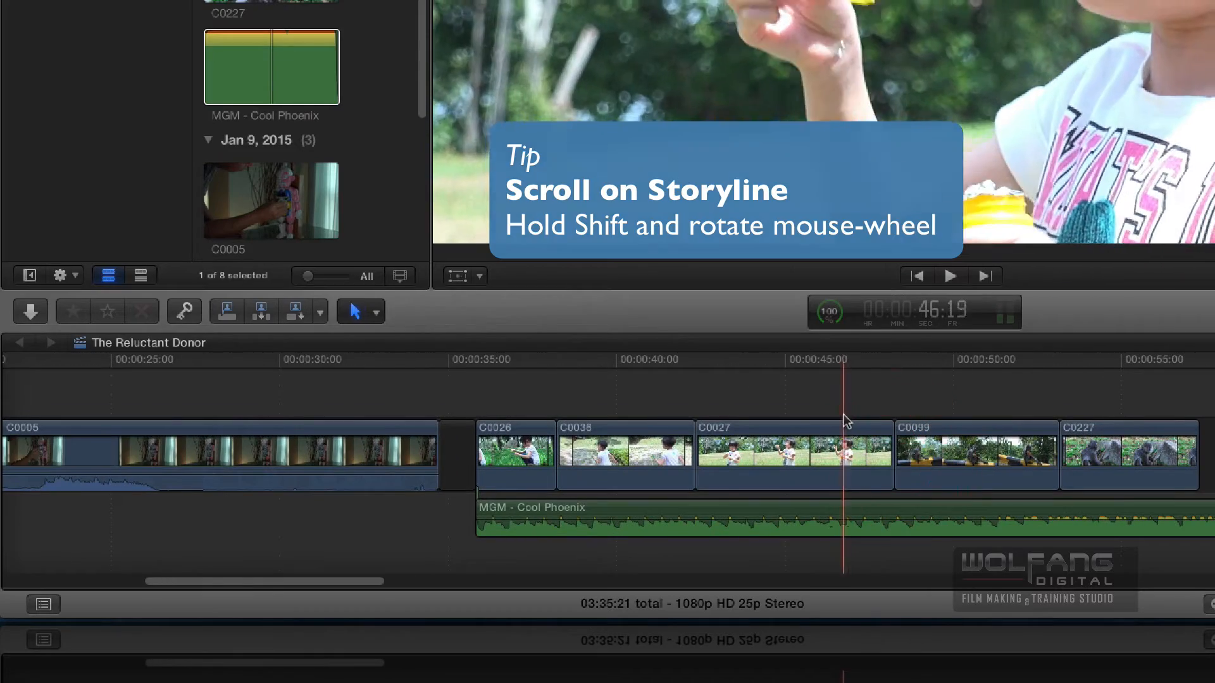
- Play the timeline from C0026 through C0227 to review the shots with the music
scroll(700, 445, "left", 5)
scroll(696, 450, "right", 1)
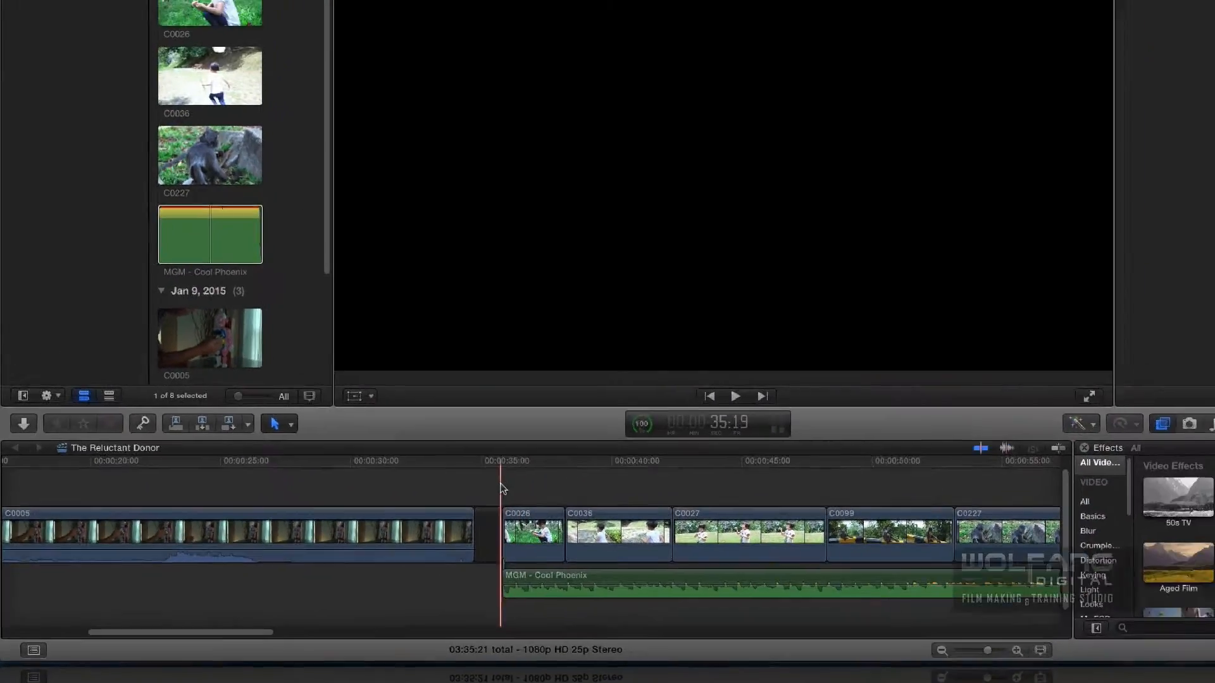
key("space")
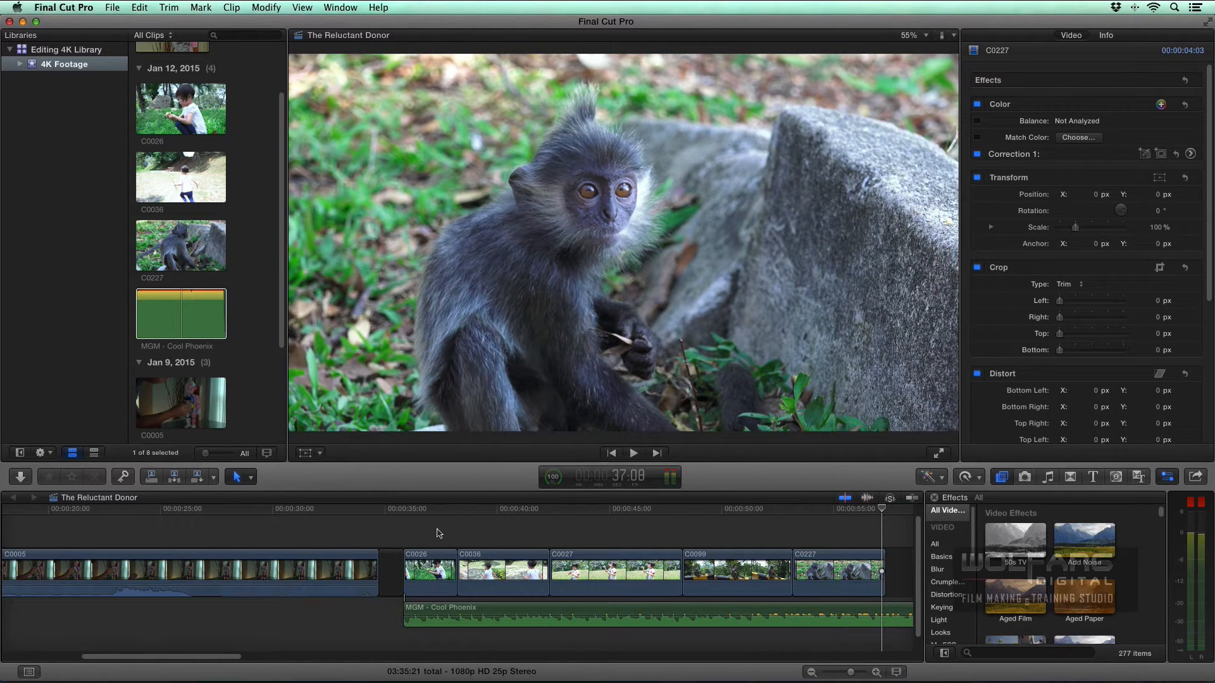
- Select C0026 in the timeline, place the playhead at 36:23 and show the video scopes
left_click(432, 562)
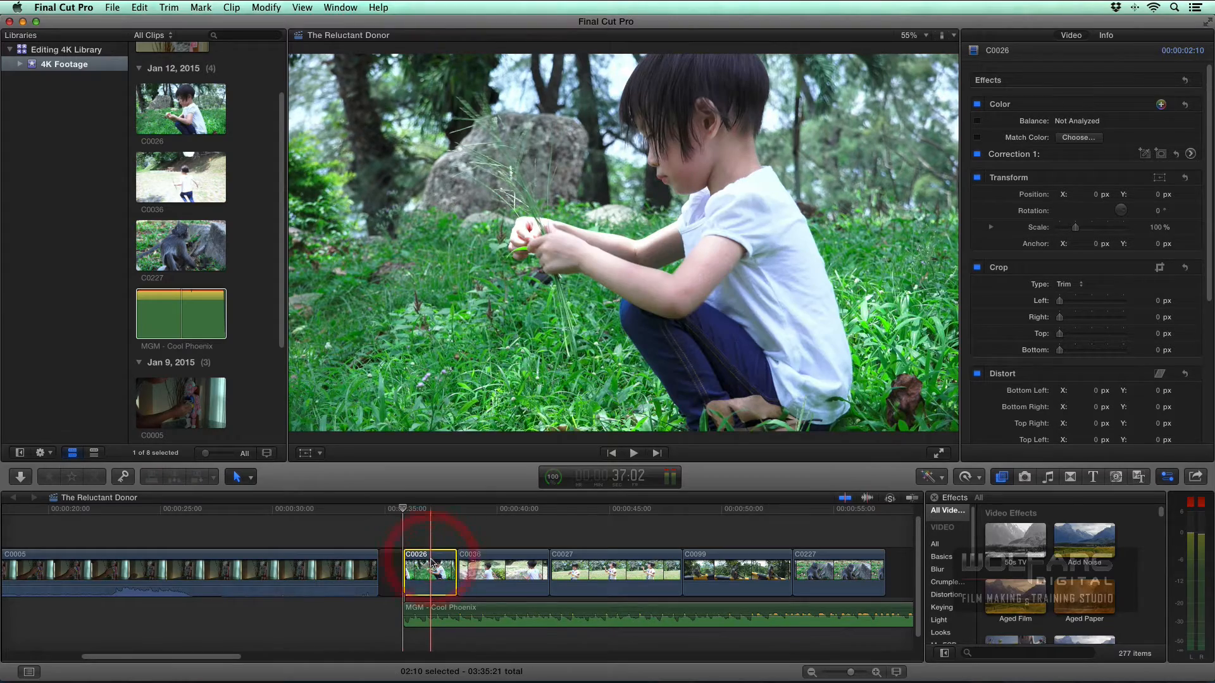
left_click(427, 510)
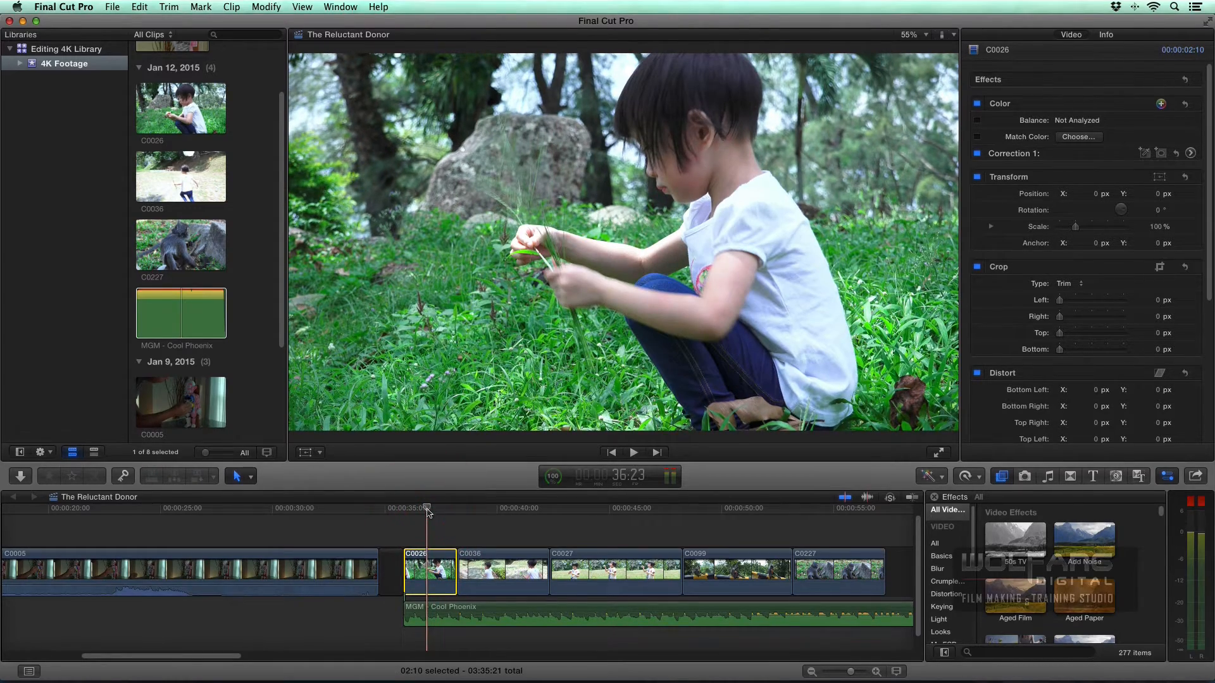
left_click(351, 6)
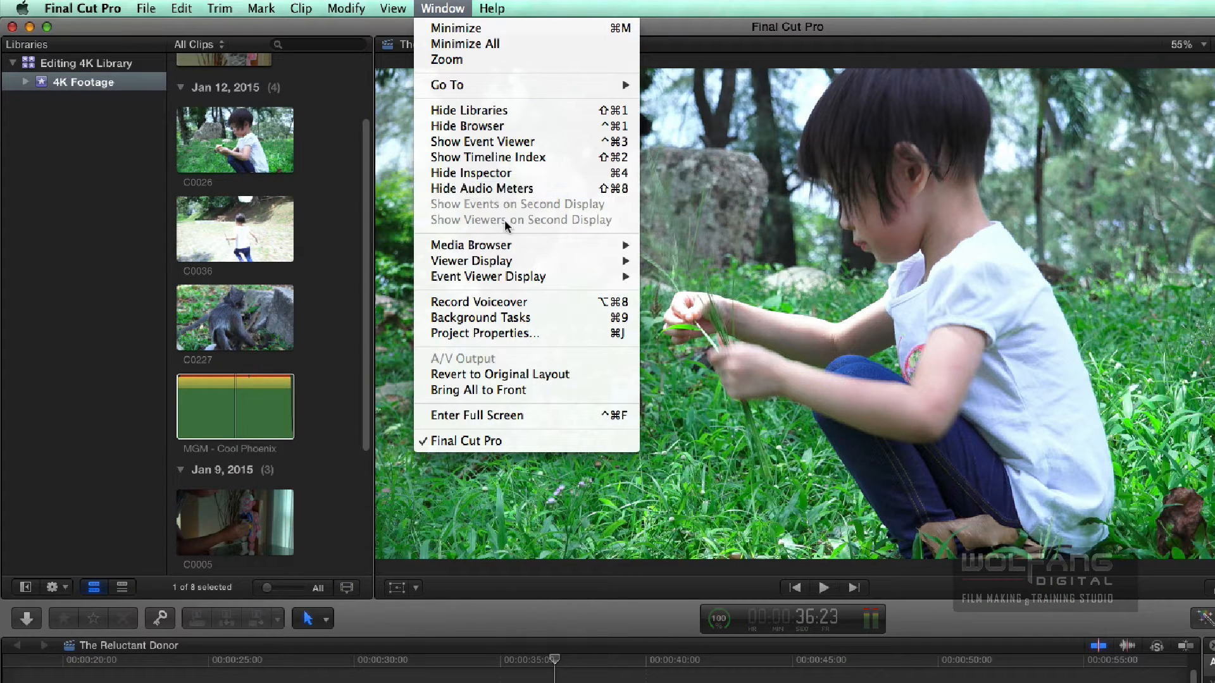
mouse_move(498, 261)
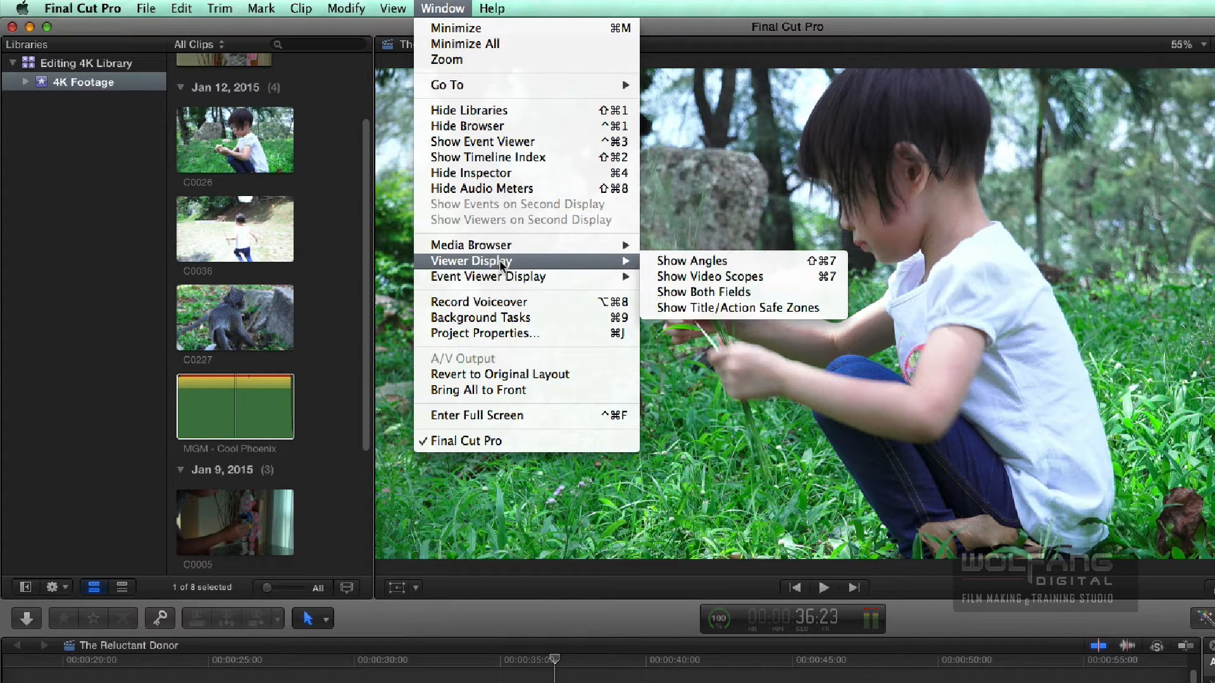
left_click(704, 275)
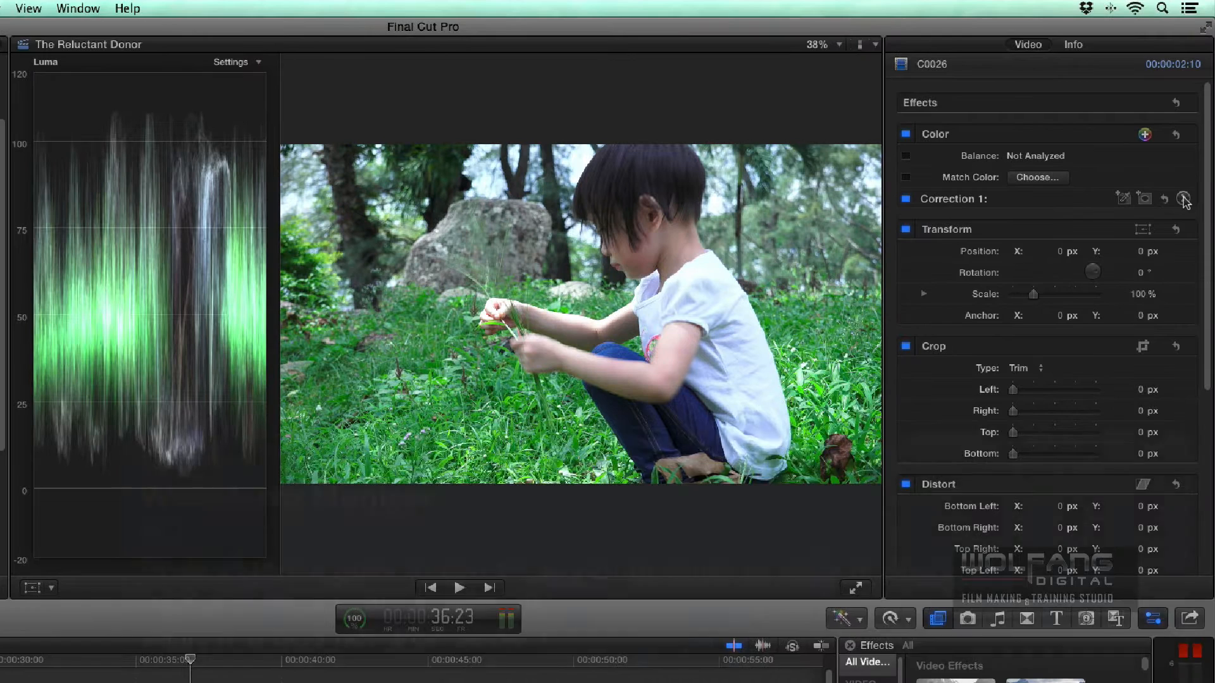
- Set C0026's Correction 1 exposure to Highlights -12%, Midtones -5% and Shadows -2%, and hide the video scopes
left_click(1183, 199)
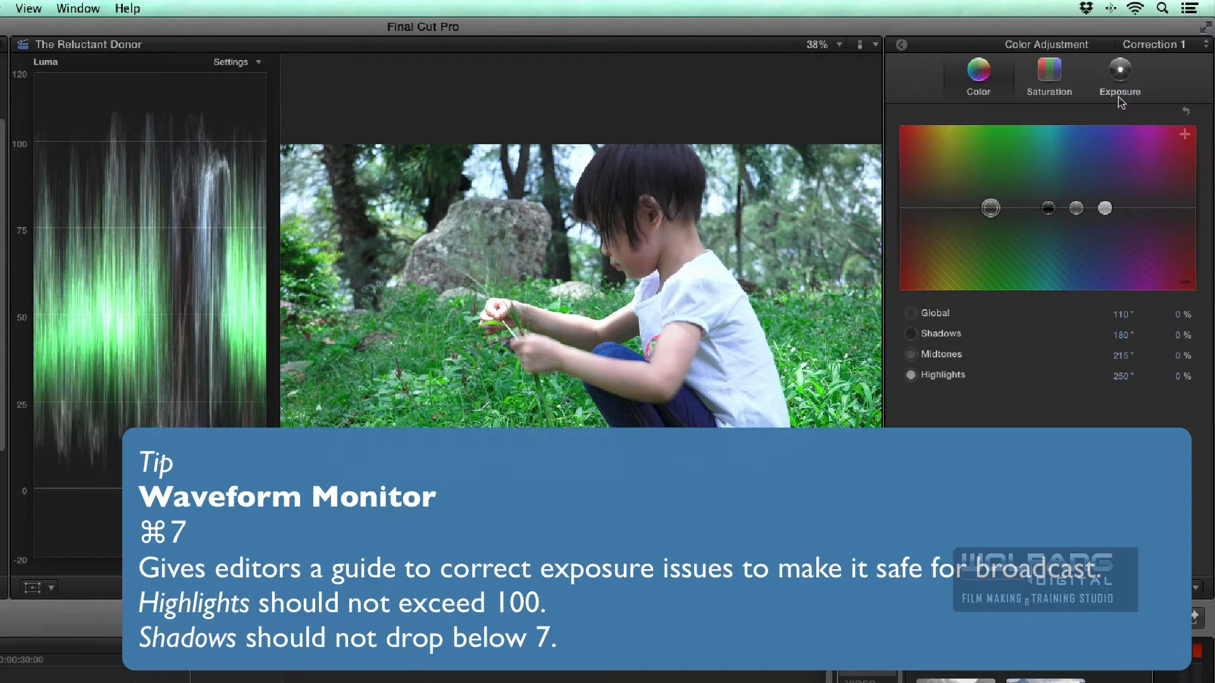
left_click(1120, 92)
left_click_drag(1153, 209, 1155, 221)
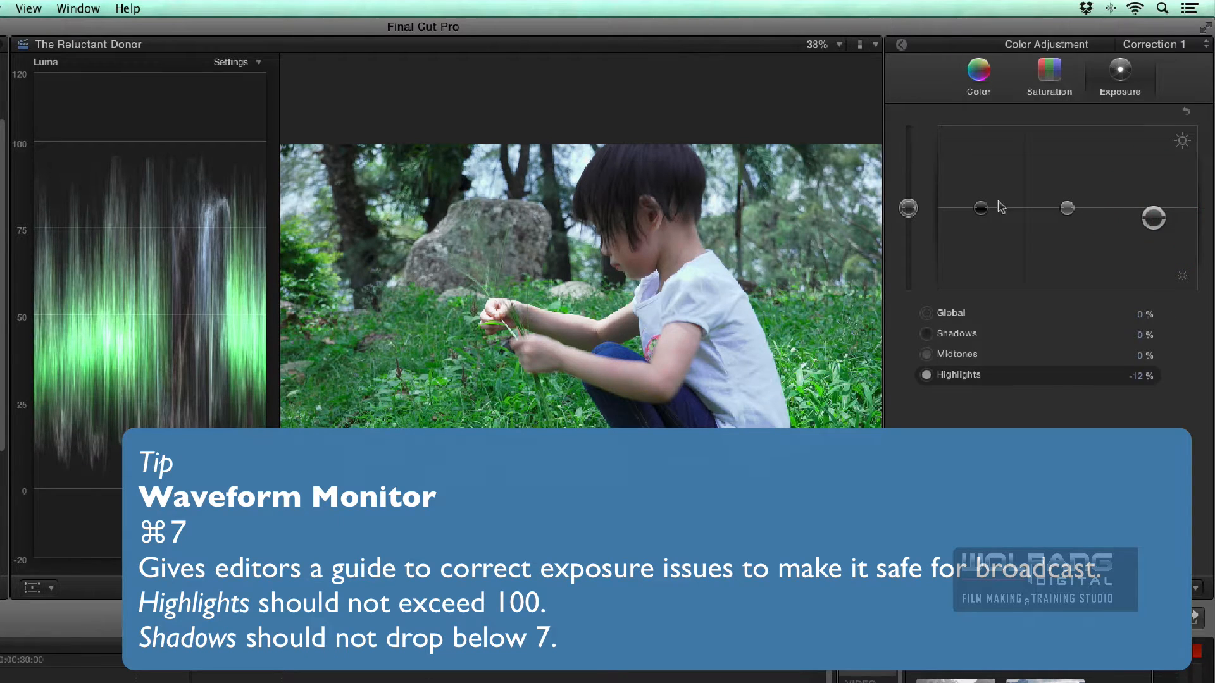
left_click_drag(1068, 214, 1068, 215)
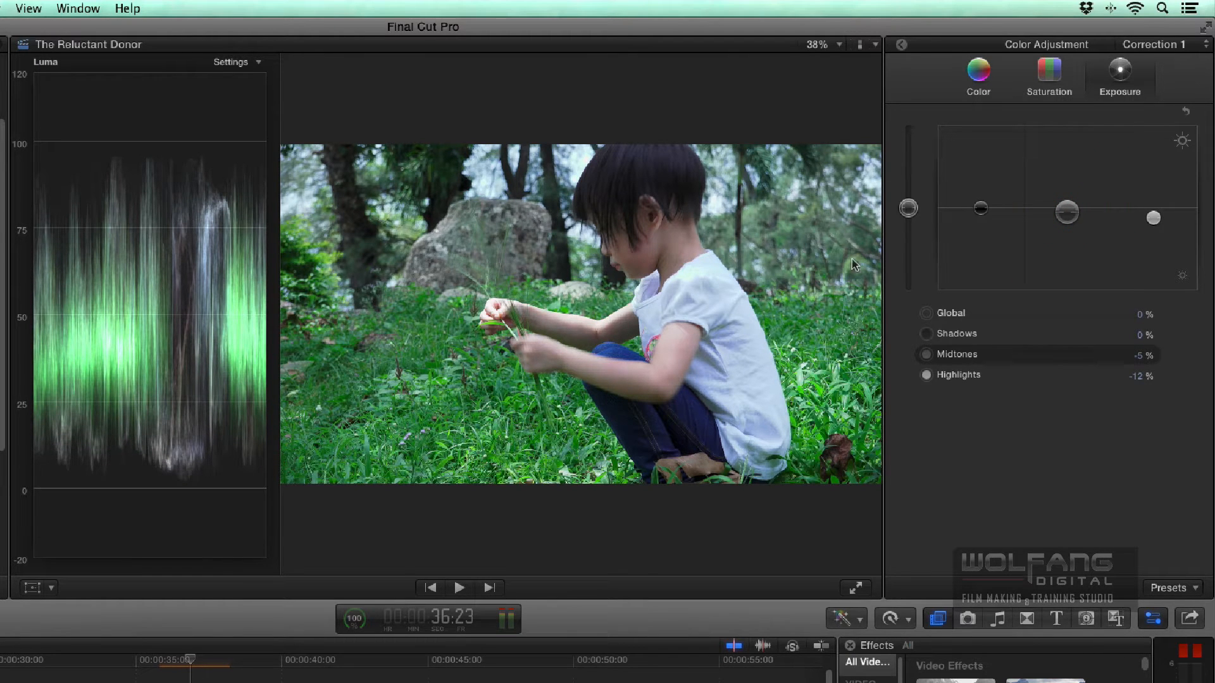
left_click(983, 212)
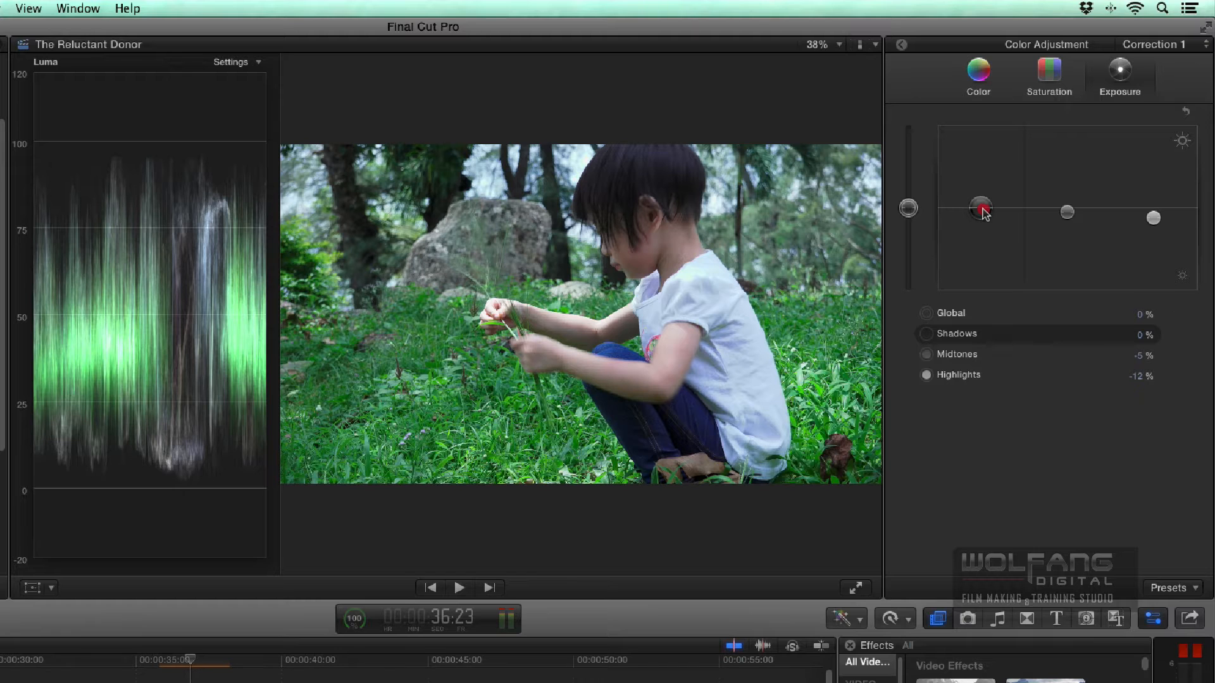
left_click_drag(984, 213, 985, 212)
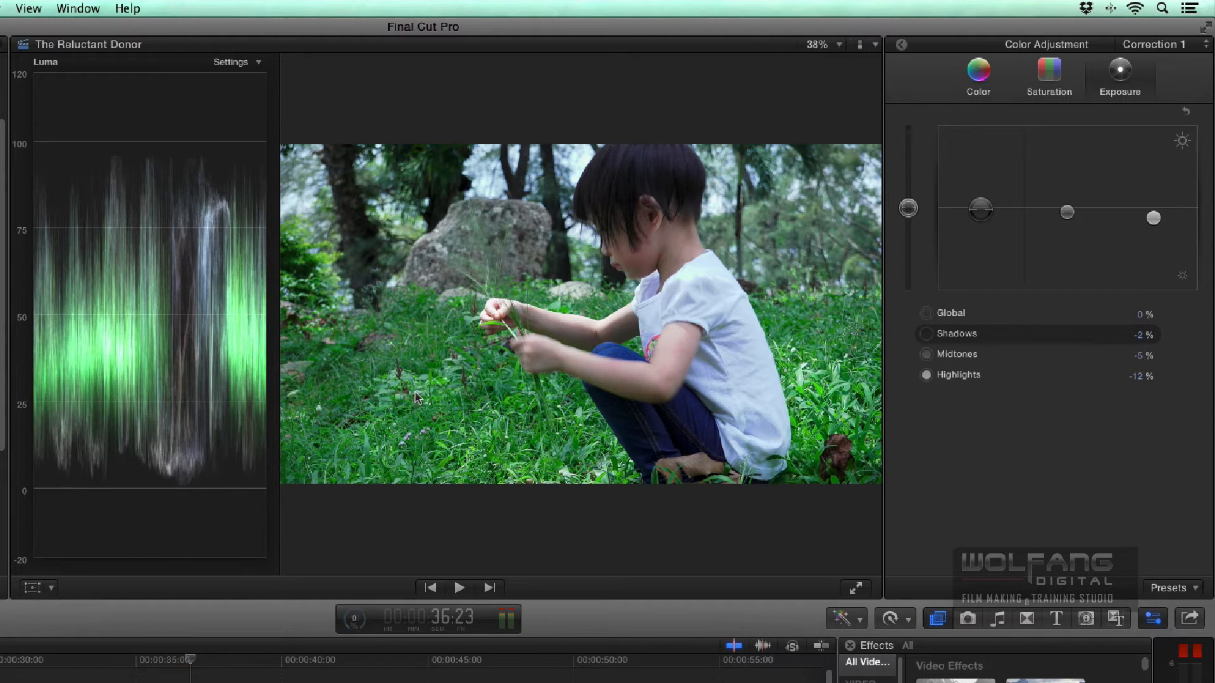
key("super+7")
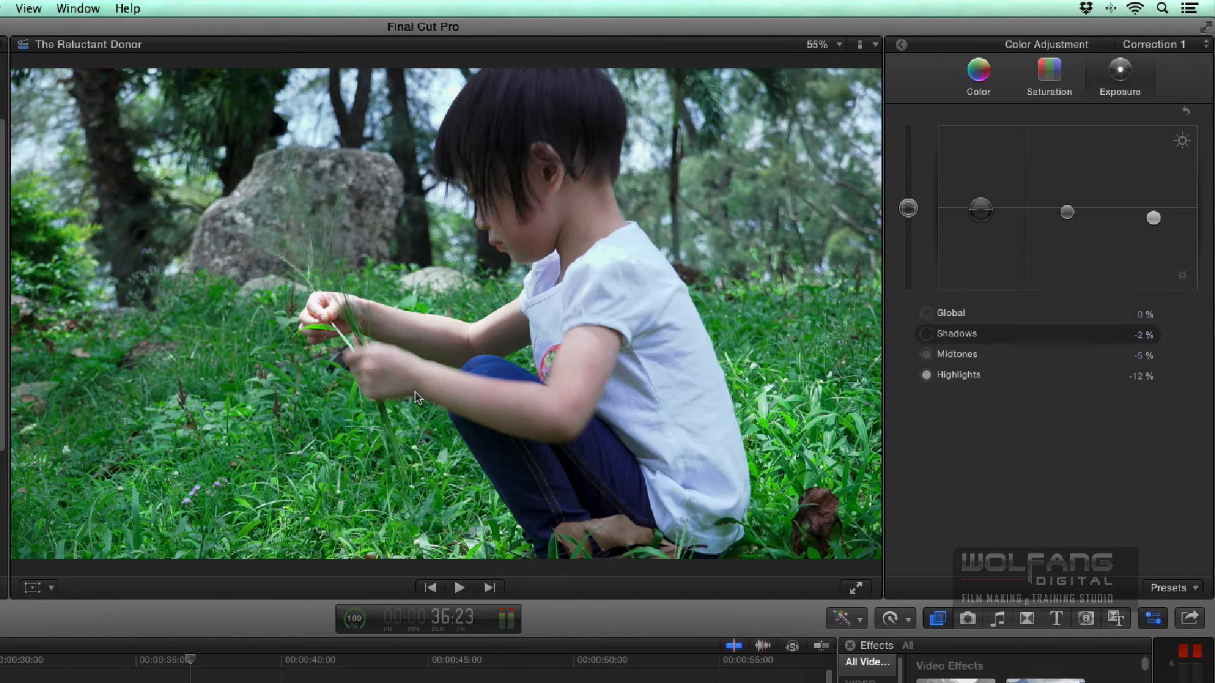
- Tint C0026's highlights blue at 211° and 18%, and its midtones cyan at 194° and 20%
left_click(979, 75)
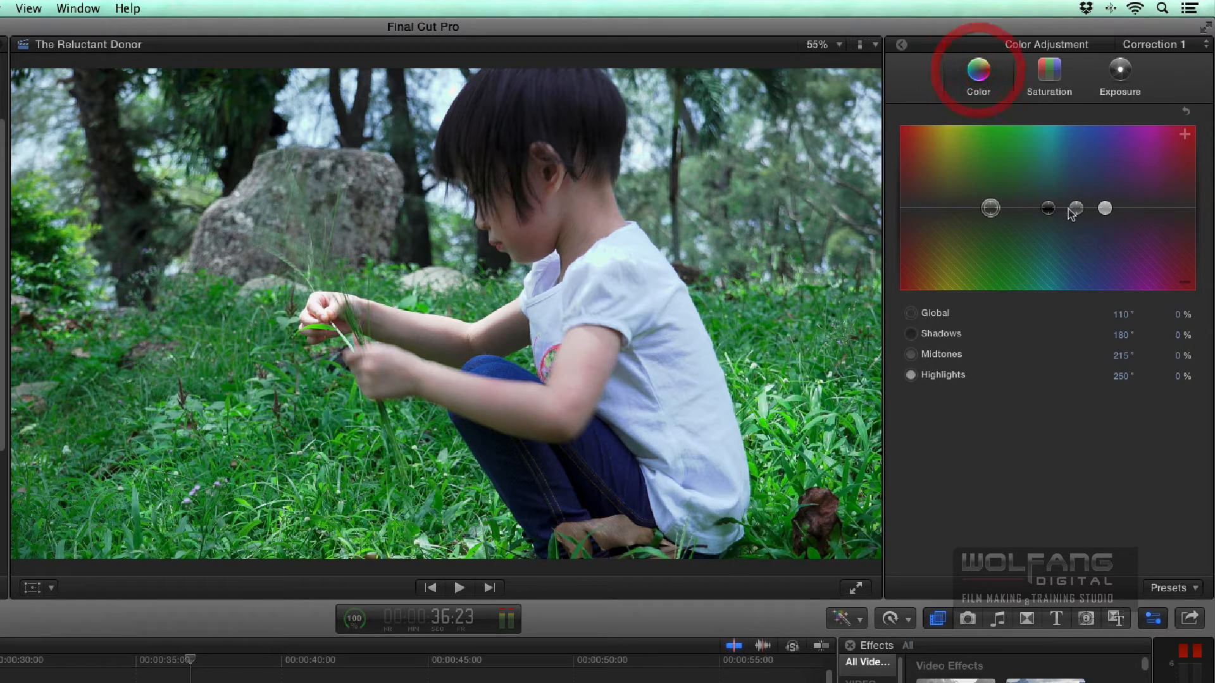
left_click_drag(1106, 211, 1073, 194)
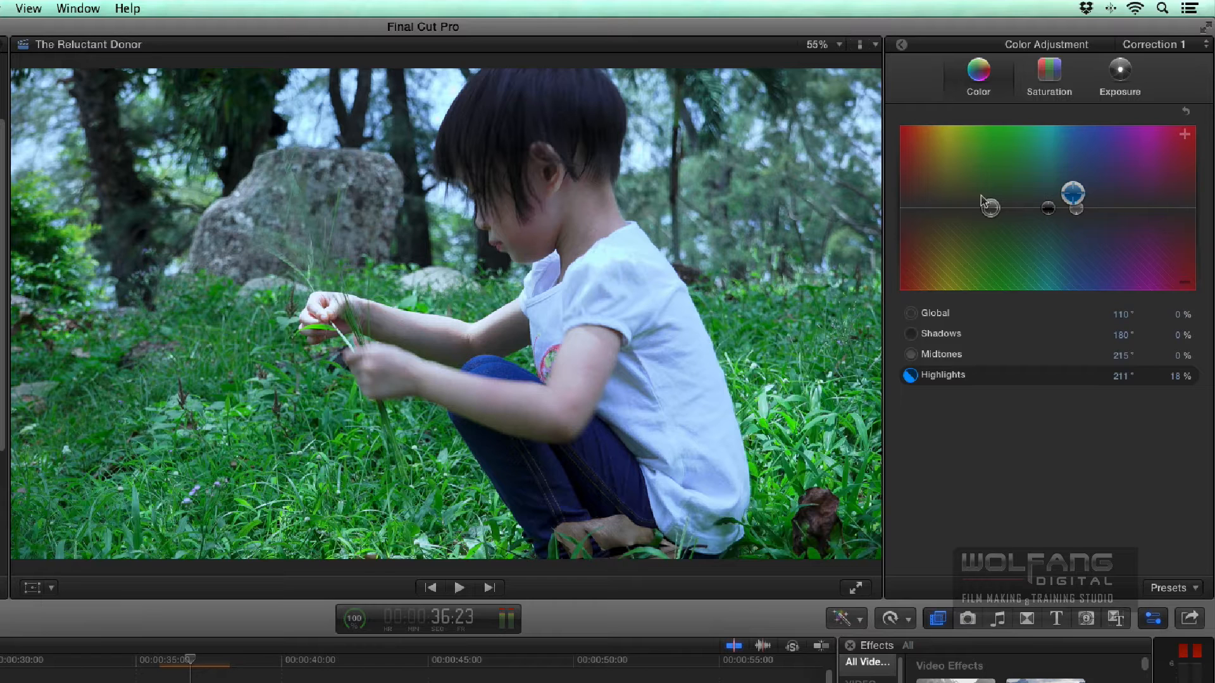
left_click(1078, 212)
left_click_drag(1078, 212, 1060, 195)
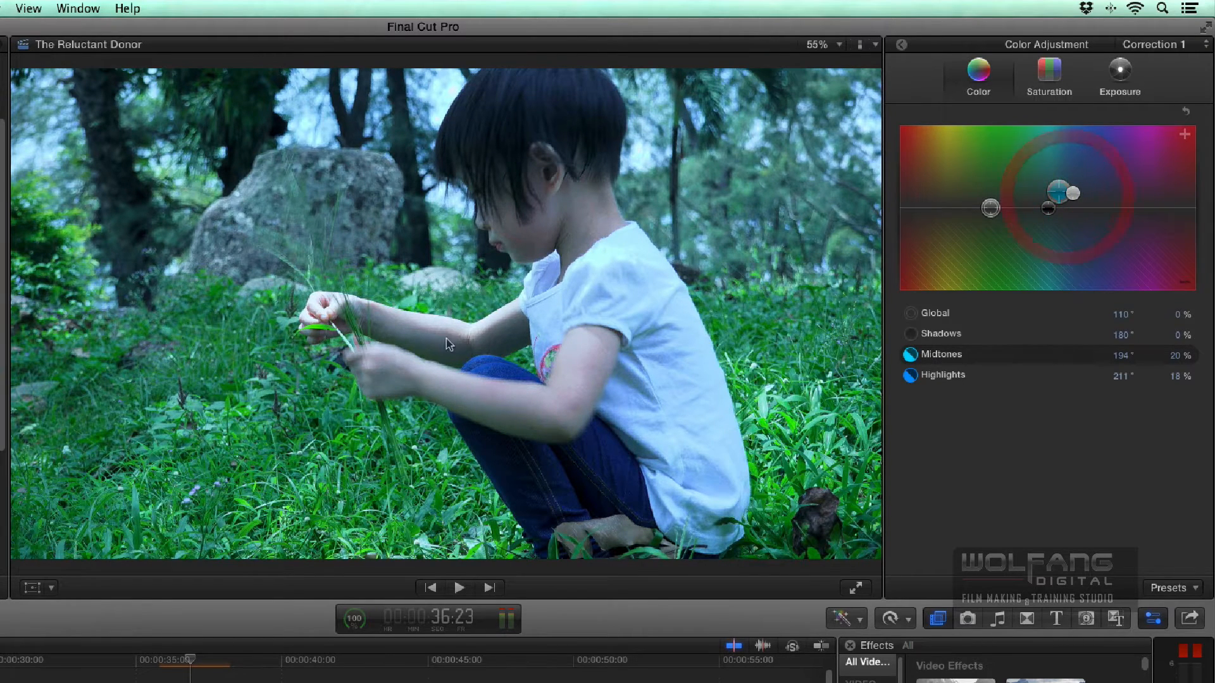
- Set C0026's color midtones to 44° and 14% and its shadows to 88° and 3%, and close the color adjustment
left_click_drag(1059, 195, 934, 198)
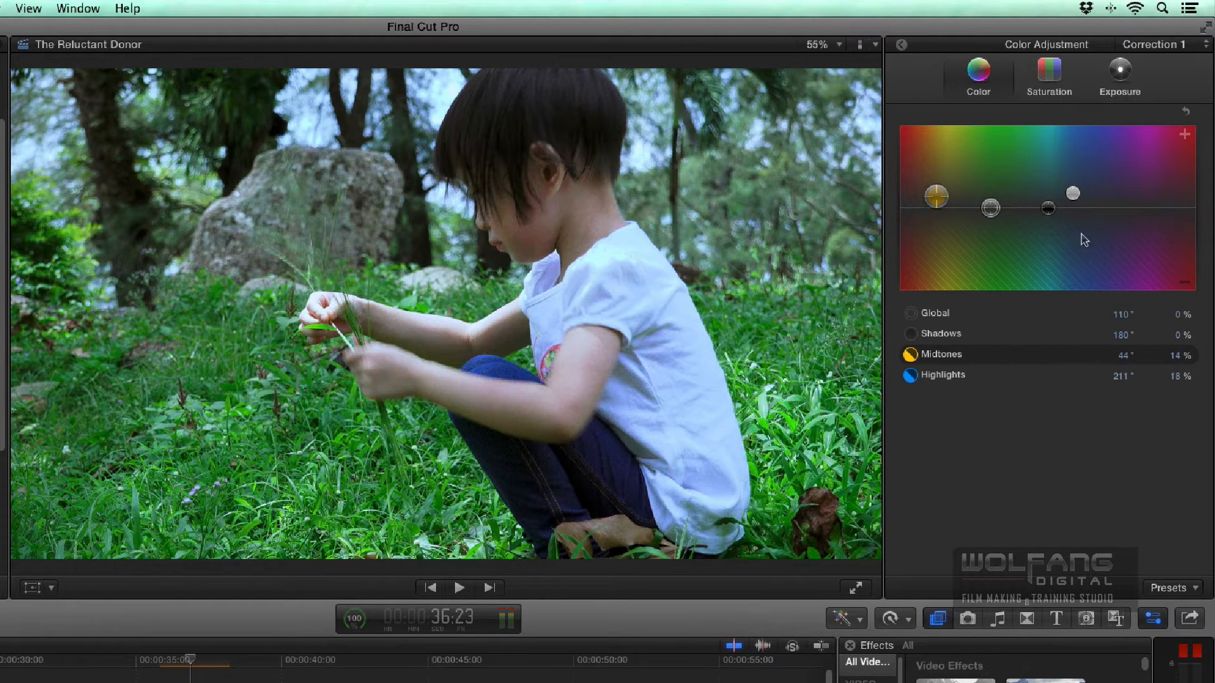
left_click_drag(1044, 213, 971, 207)
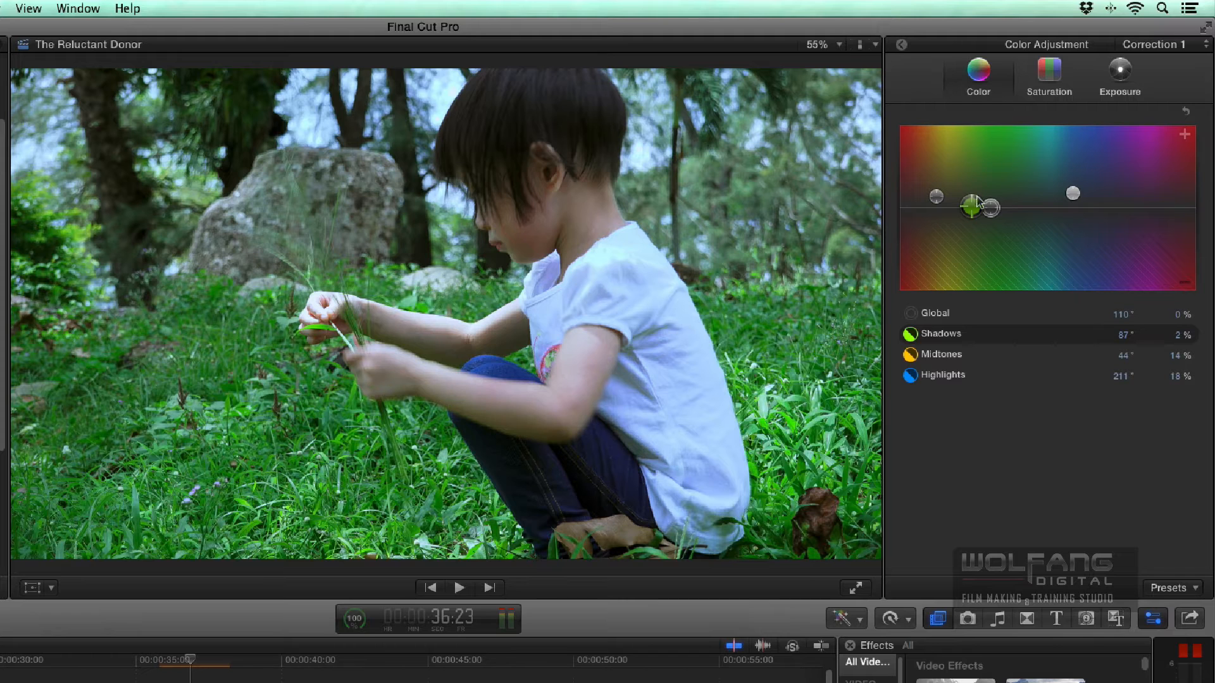
left_click_drag(974, 203, 975, 203)
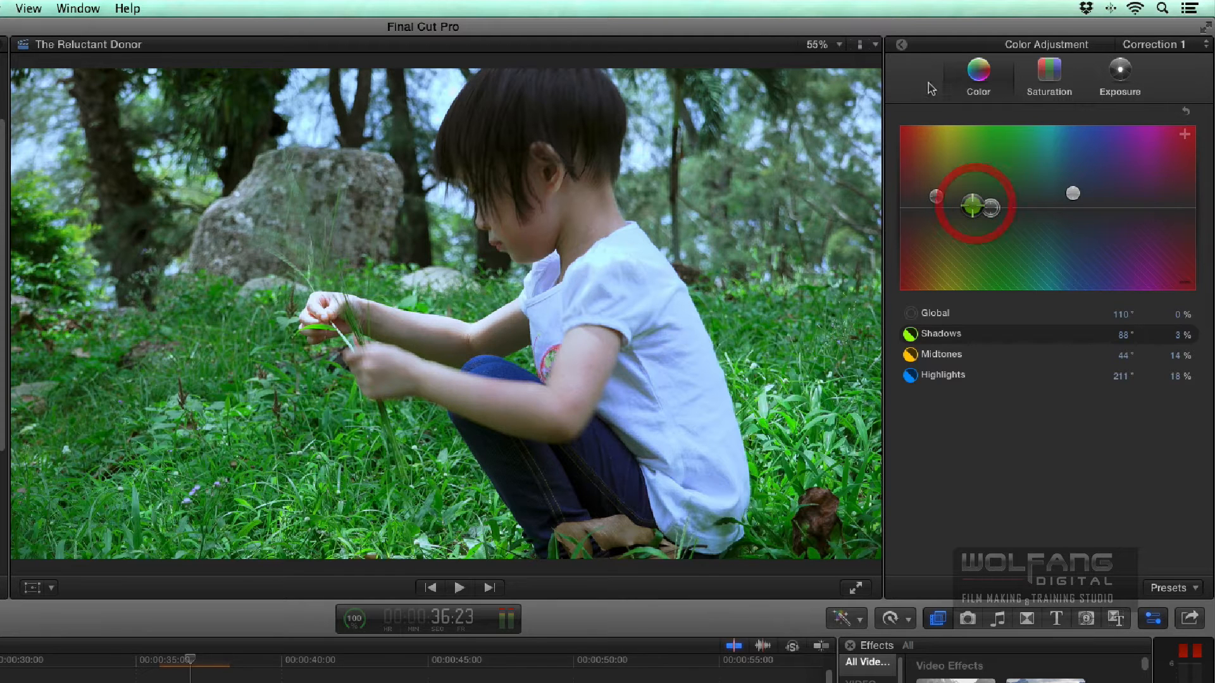
left_click(902, 45)
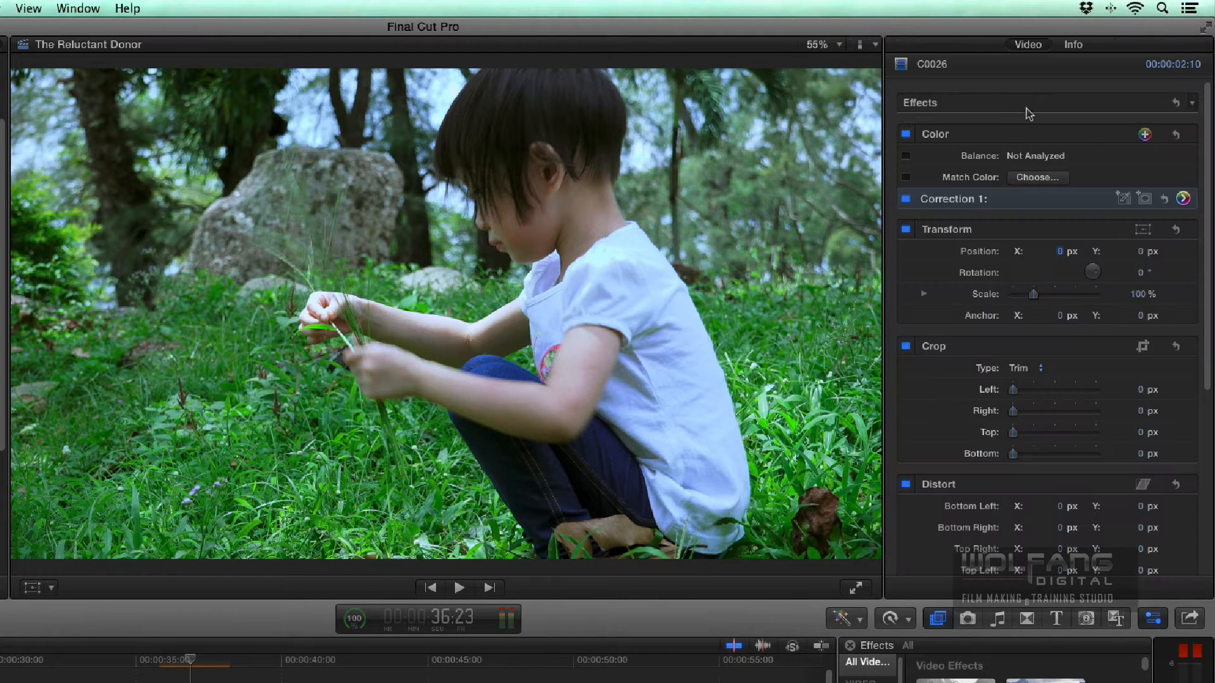
- Toggle C0026's Color correction off and on to compare the shot before and after grading
left_click(906, 136)
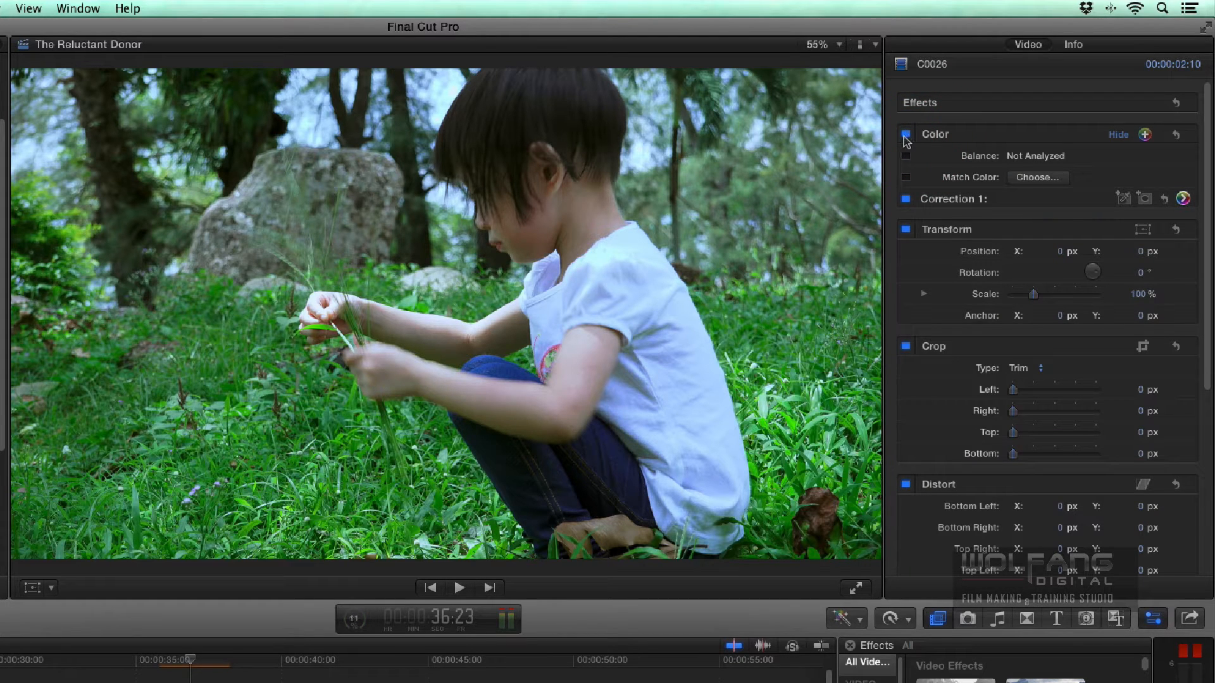
left_click(906, 135)
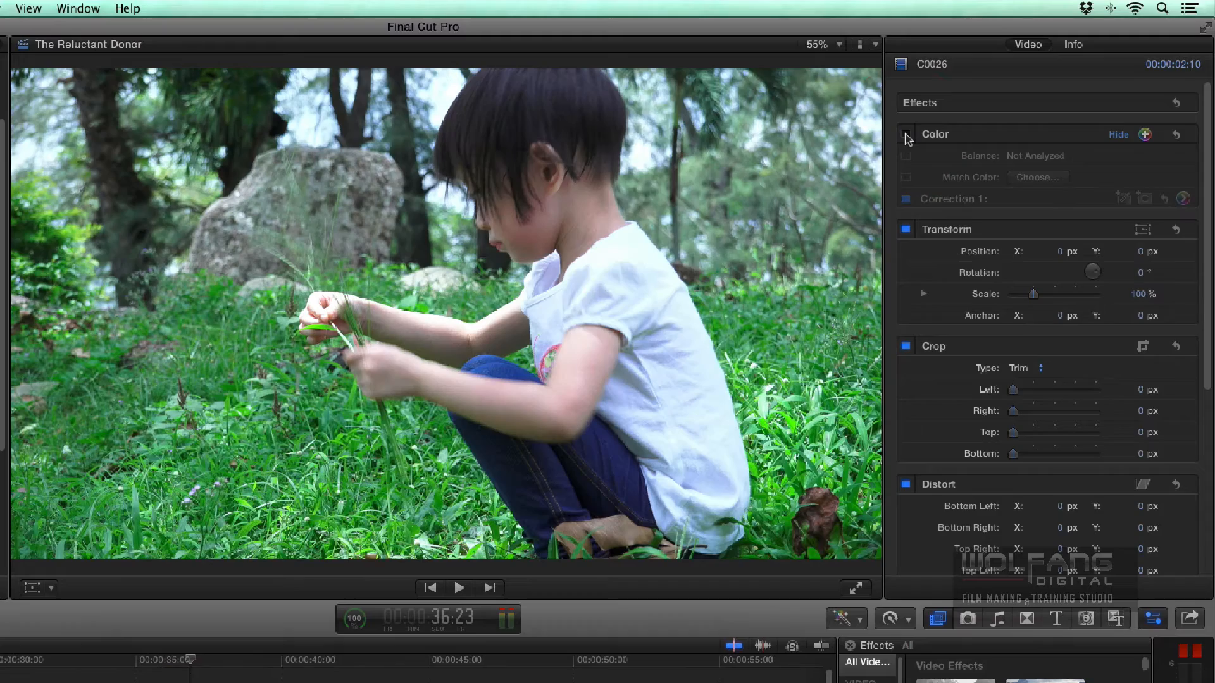
left_click(906, 135)
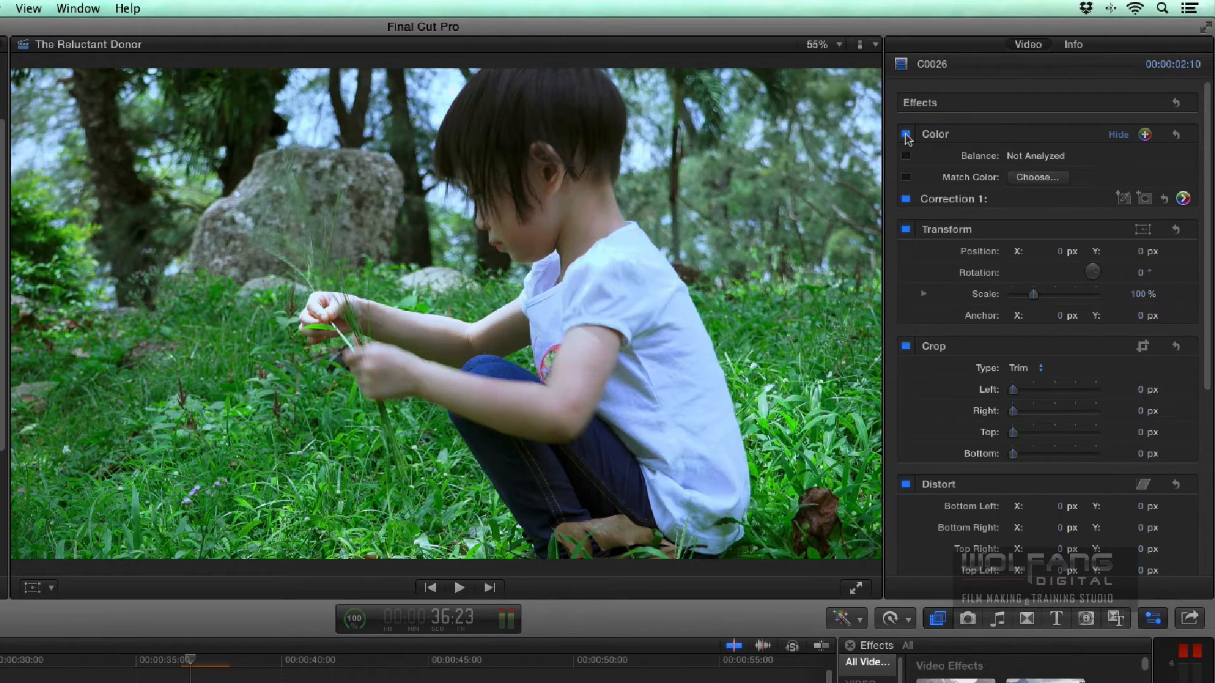
- Place the playhead at 39:20 in C0036 and copy the graded clip C0026
left_click(279, 664)
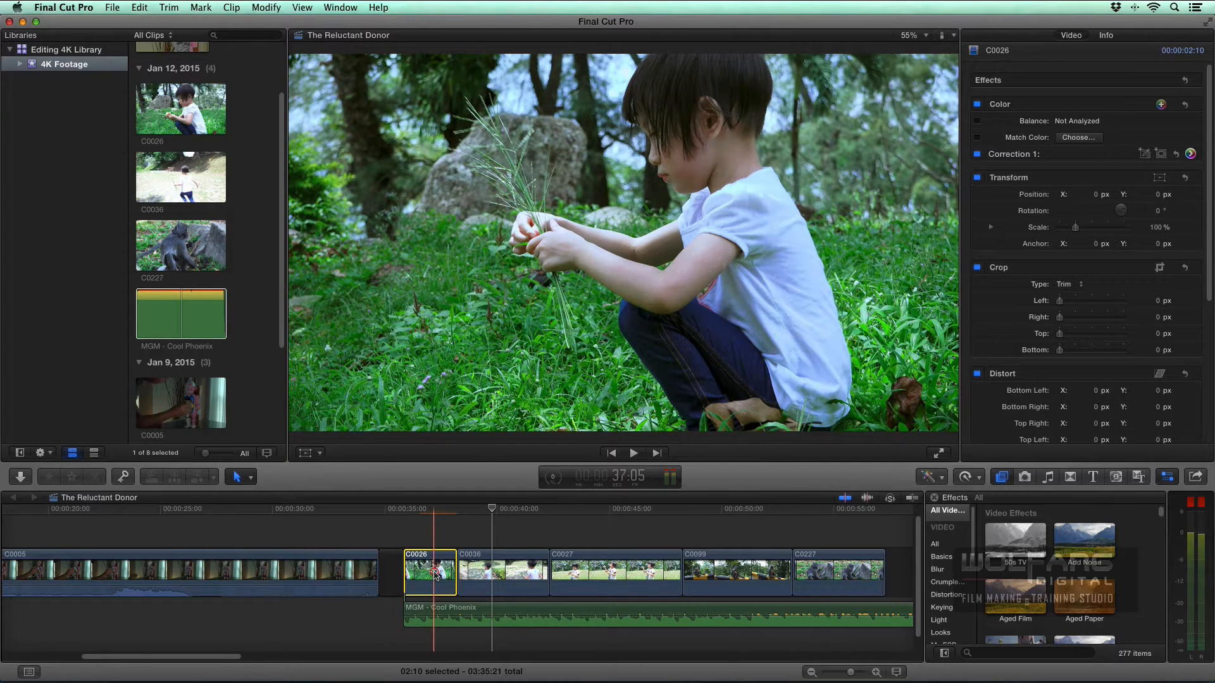
left_click(140, 8)
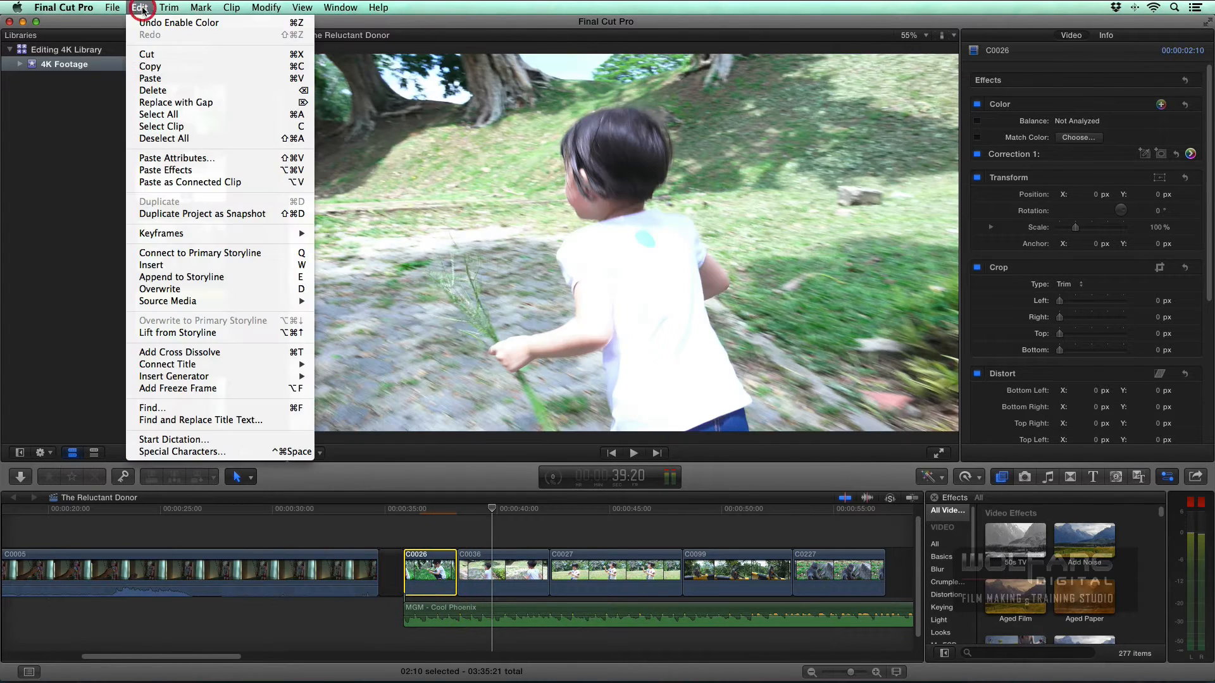
left_click(152, 66)
- Paste only the Color attribute from C0026 onto C0036 in the timeline
left_click(503, 573)
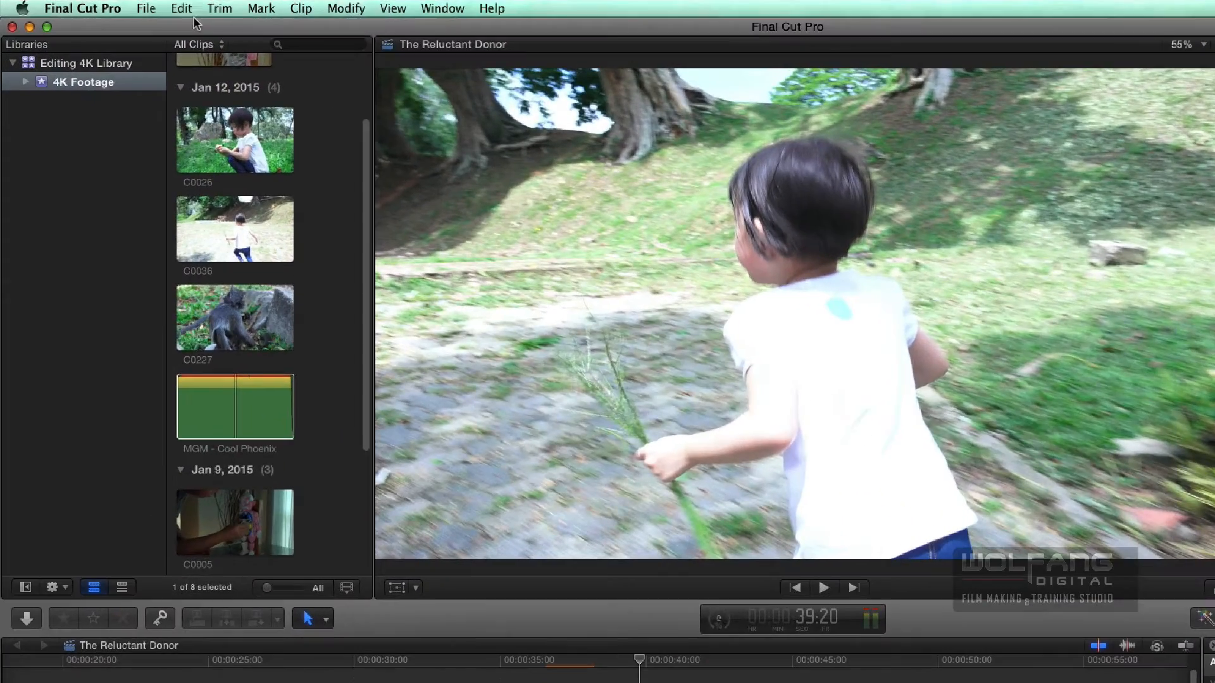
left_click(139, 7)
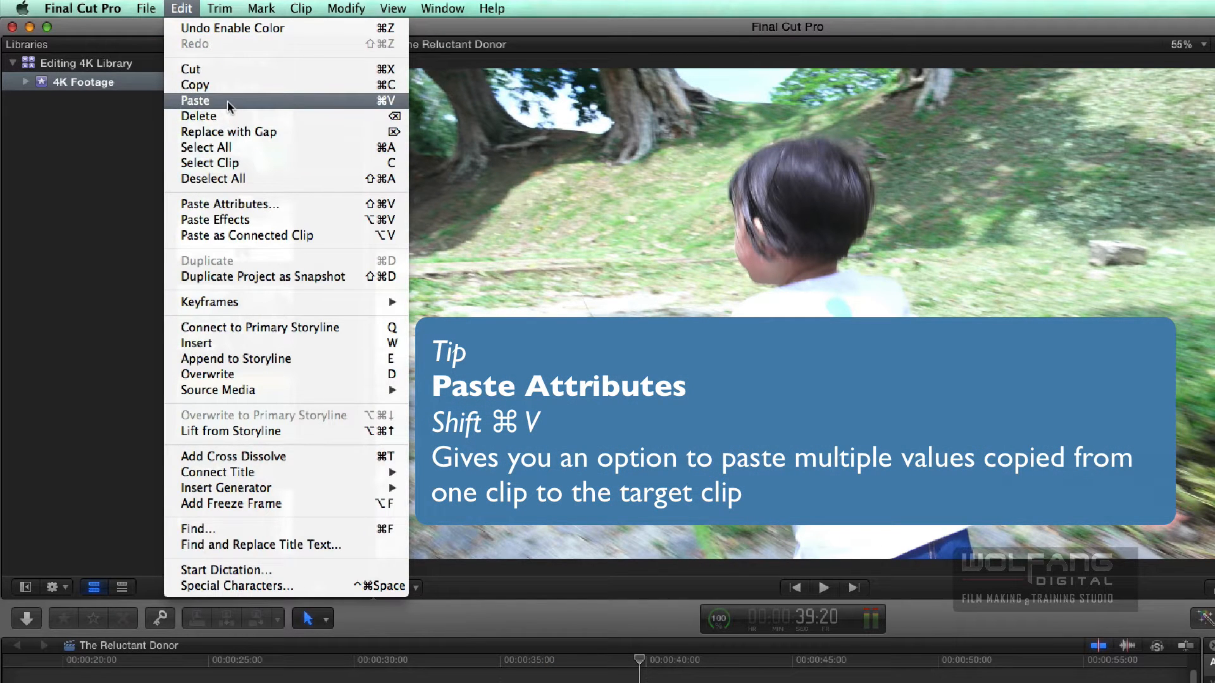
left_click(250, 205)
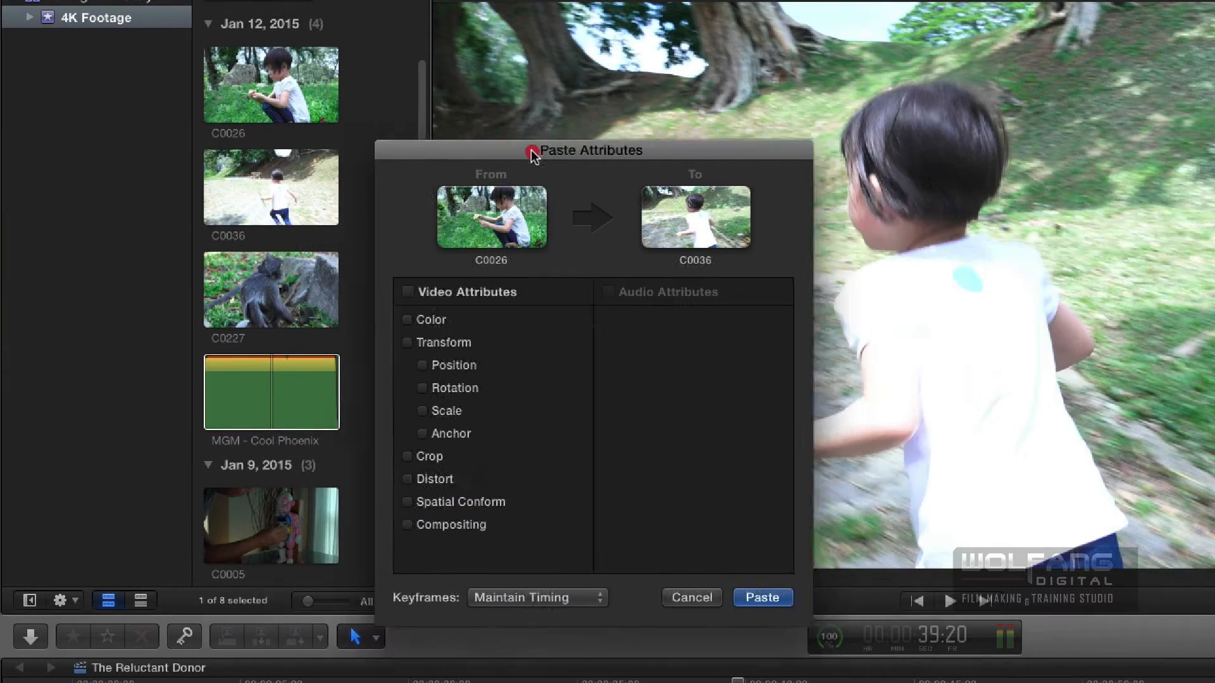
left_click_drag(532, 155, 519, 158)
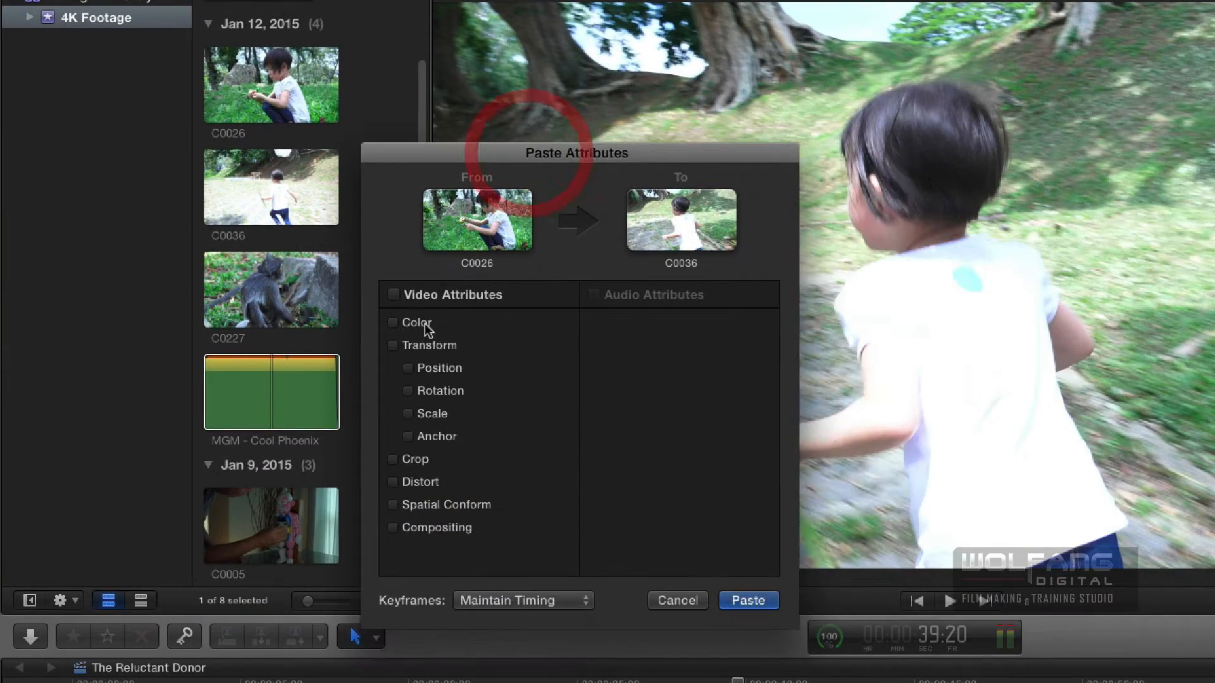
left_click(394, 324)
left_click(737, 601)
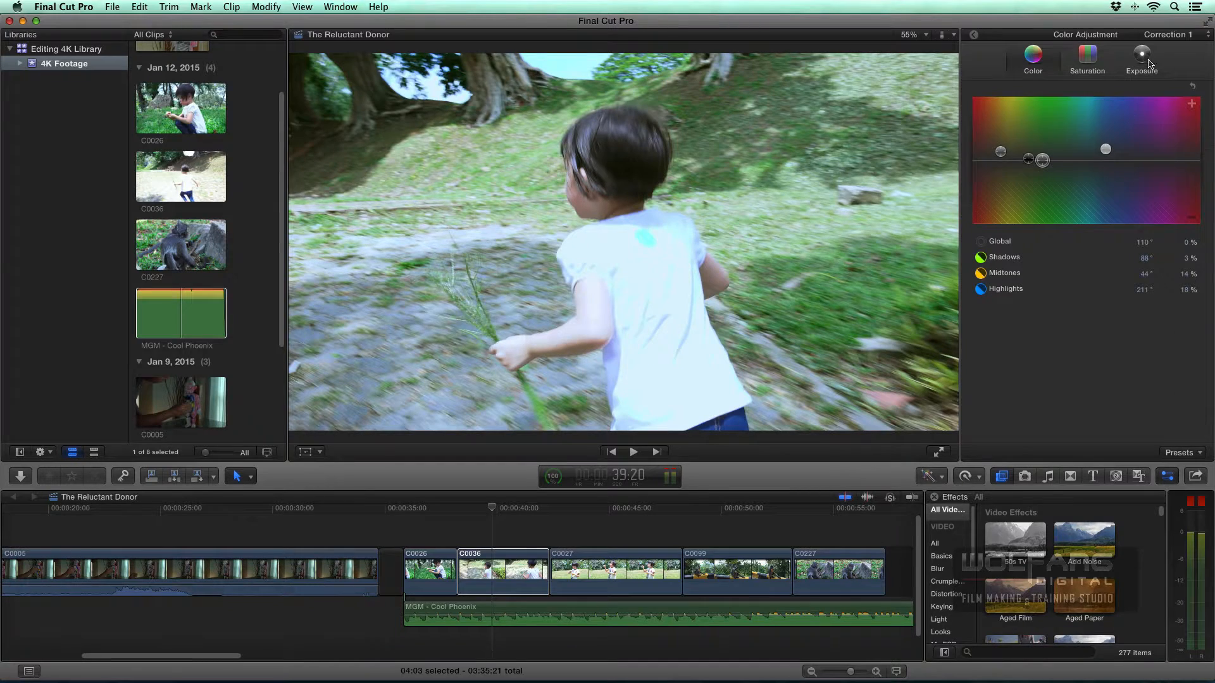
- Show the video scopes and set C0036's Correction 1 exposure to Highlights -15% and Midtones -12%
left_click(1149, 62)
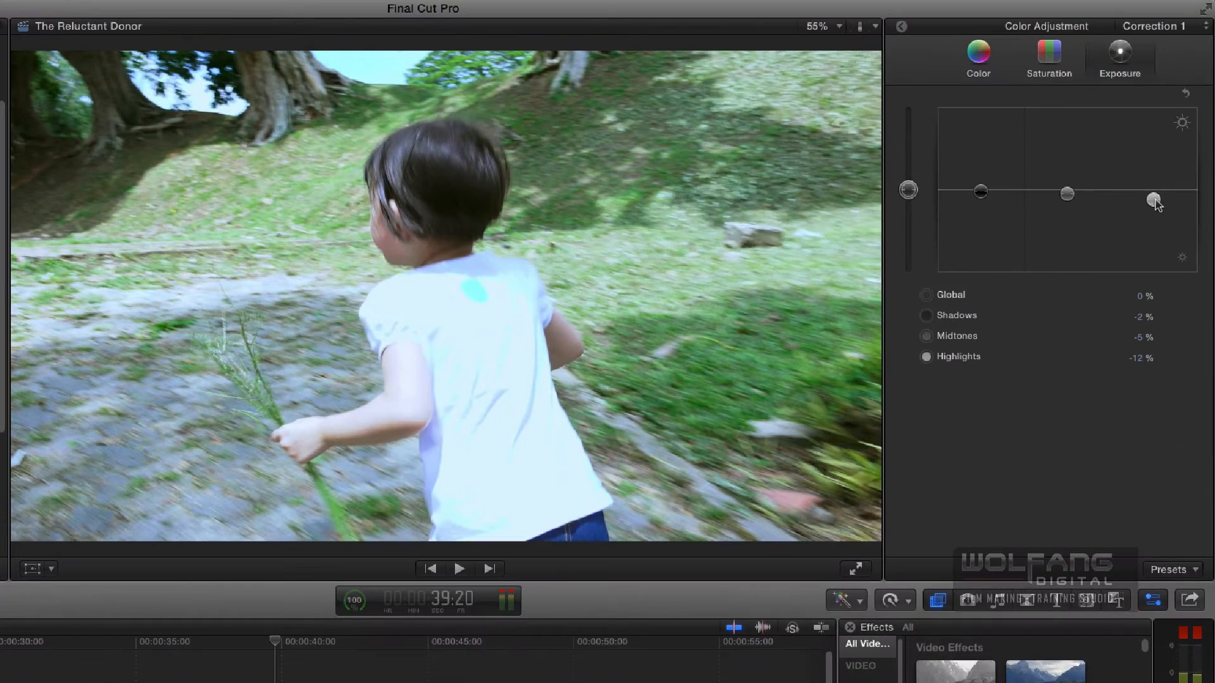
key("super")
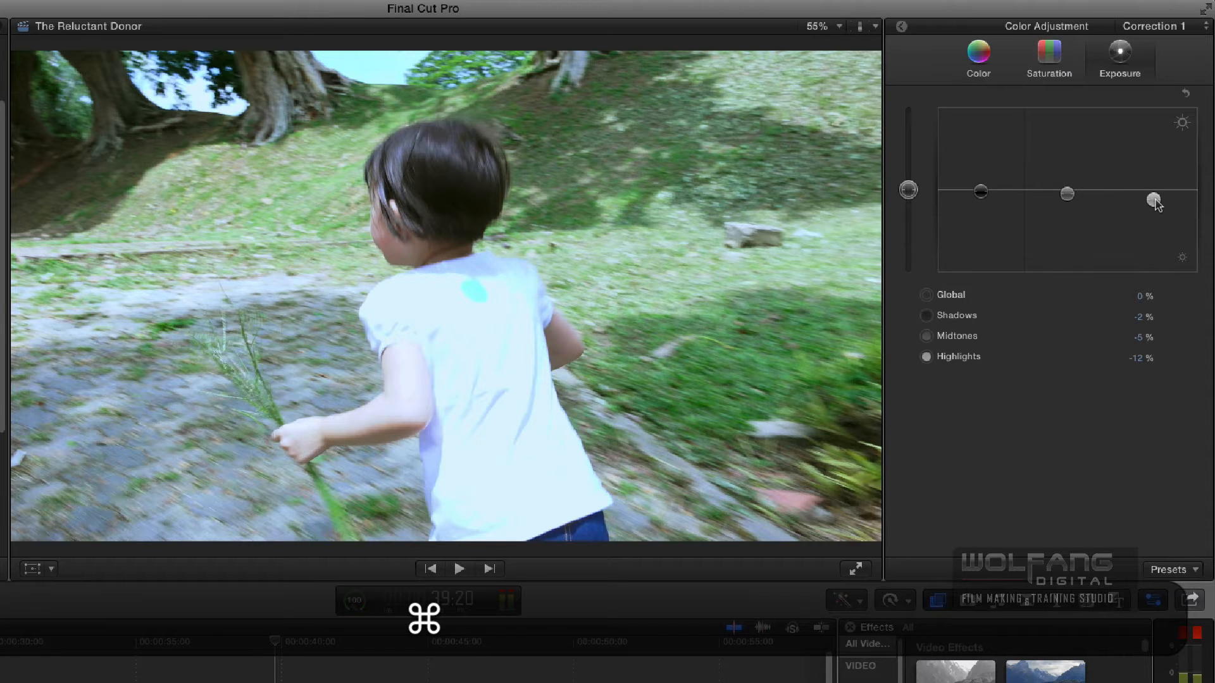
key("super+7")
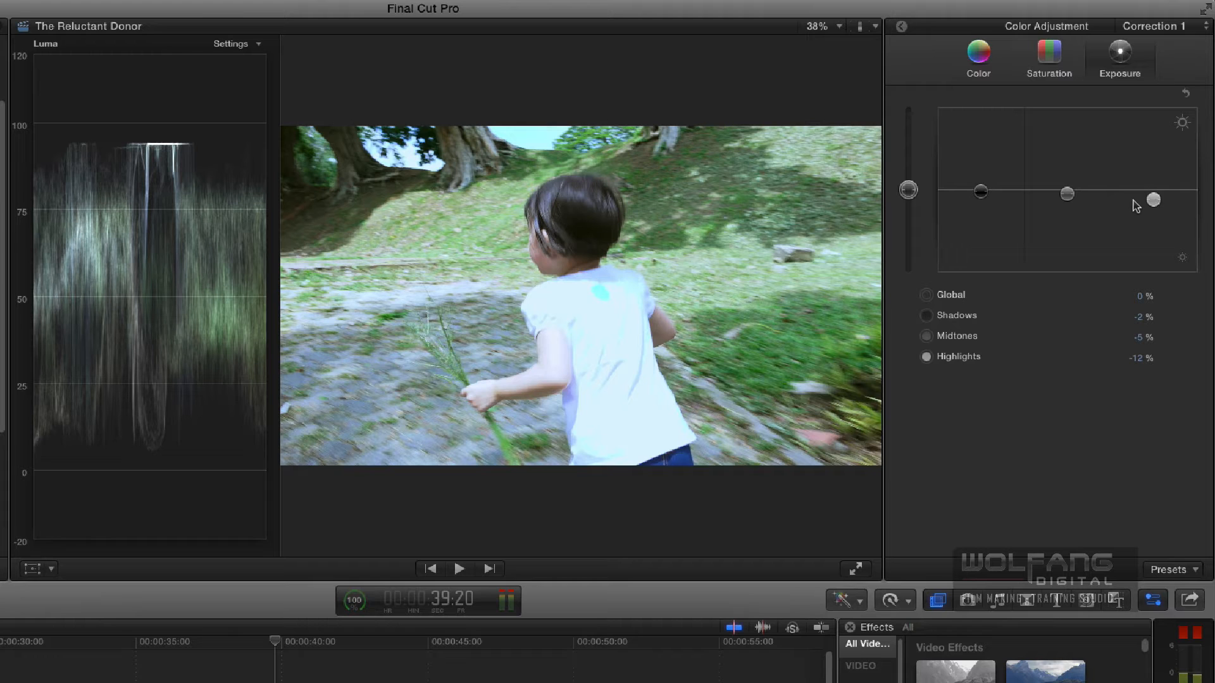
left_click_drag(1153, 202, 1153, 204)
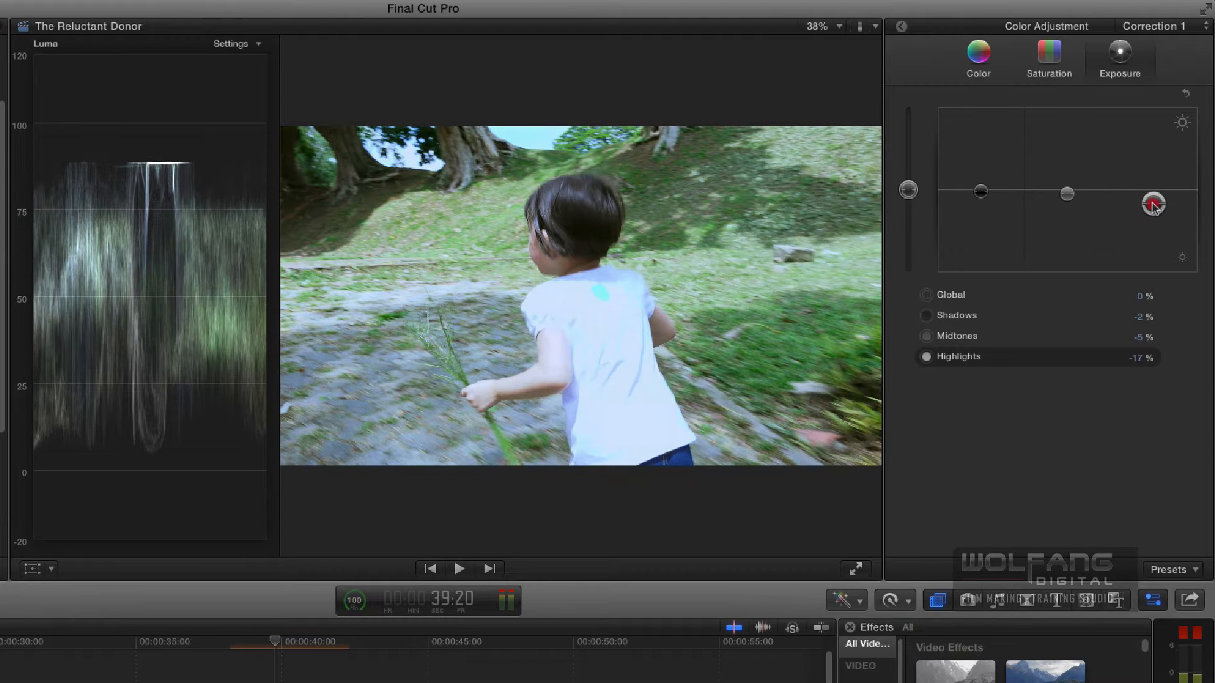
left_click_drag(1067, 194, 1067, 201)
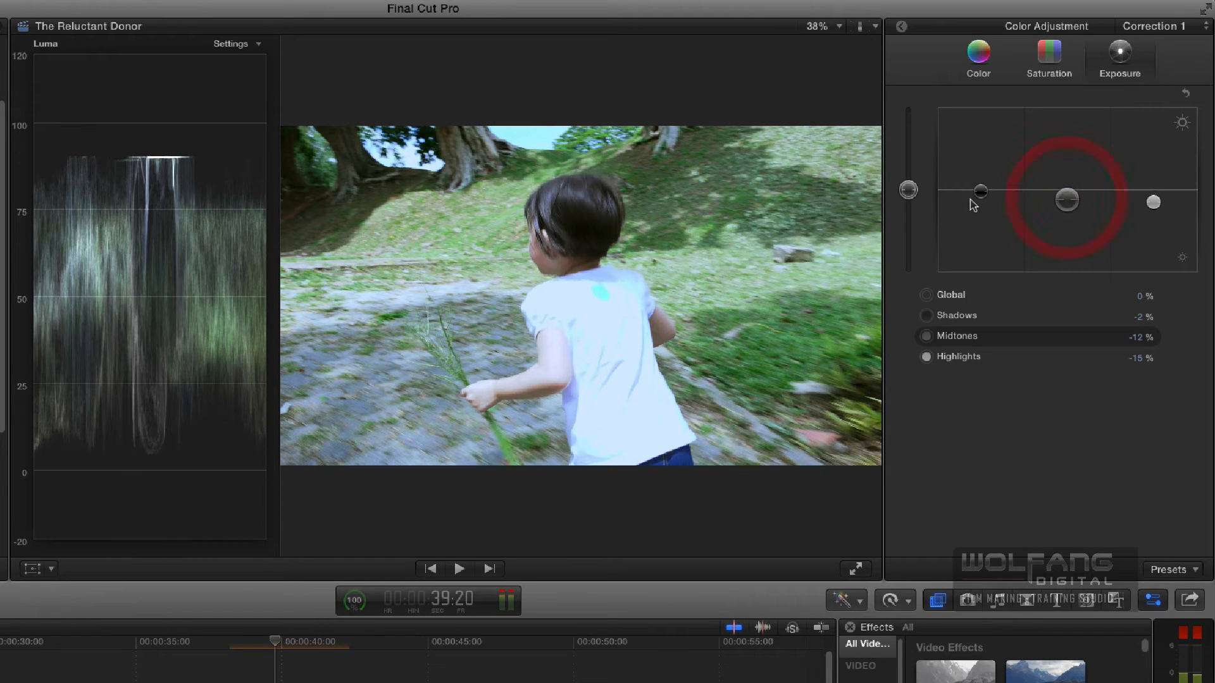
- Set C0036's color highlights to 199° and 17% and its midtones to 46° and 20%
left_click(977, 57)
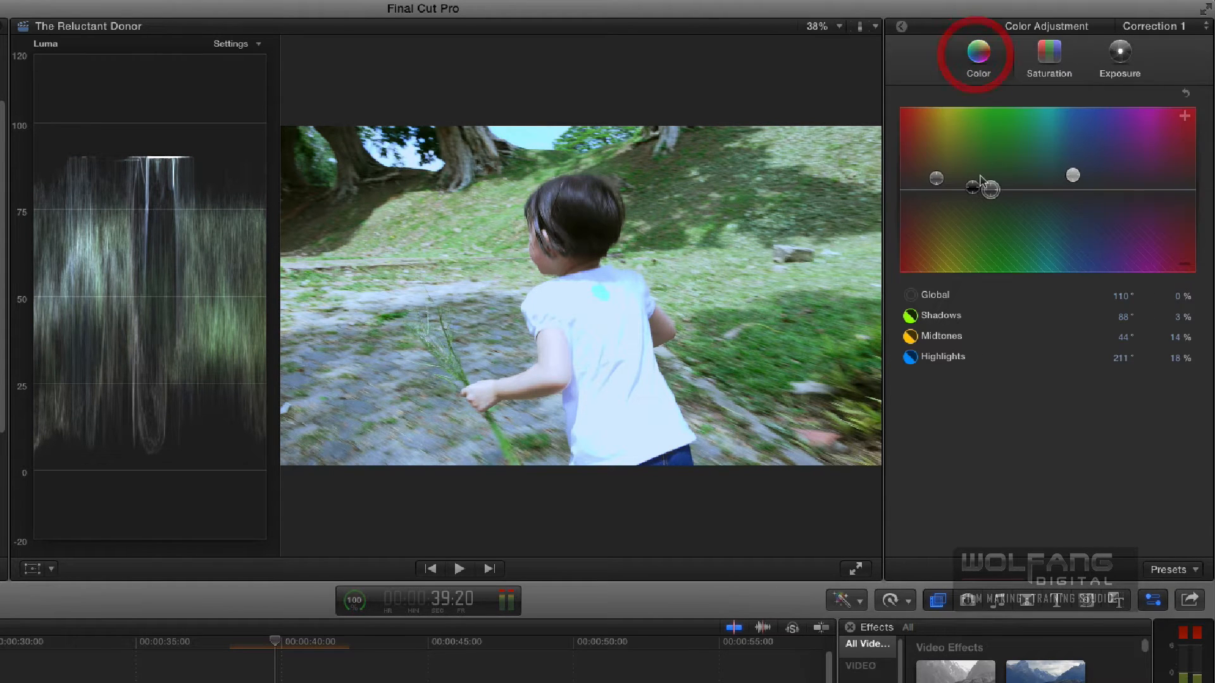
left_click_drag(1074, 180, 1064, 179)
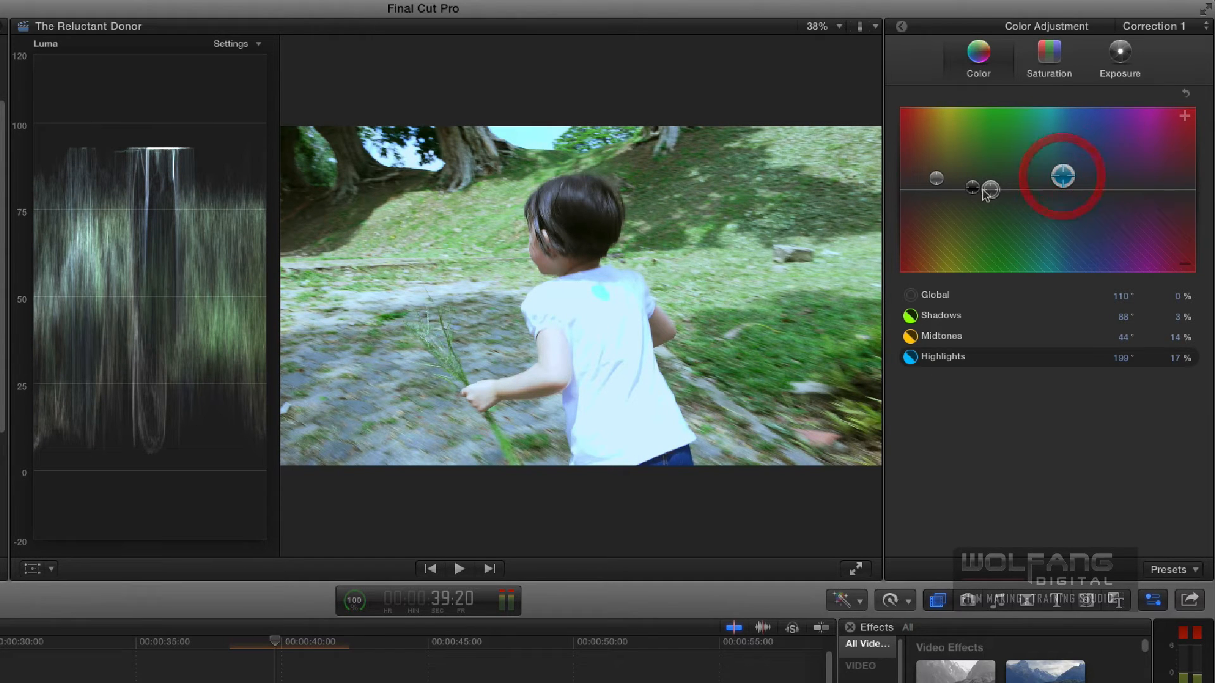
left_click_drag(937, 179, 936, 180)
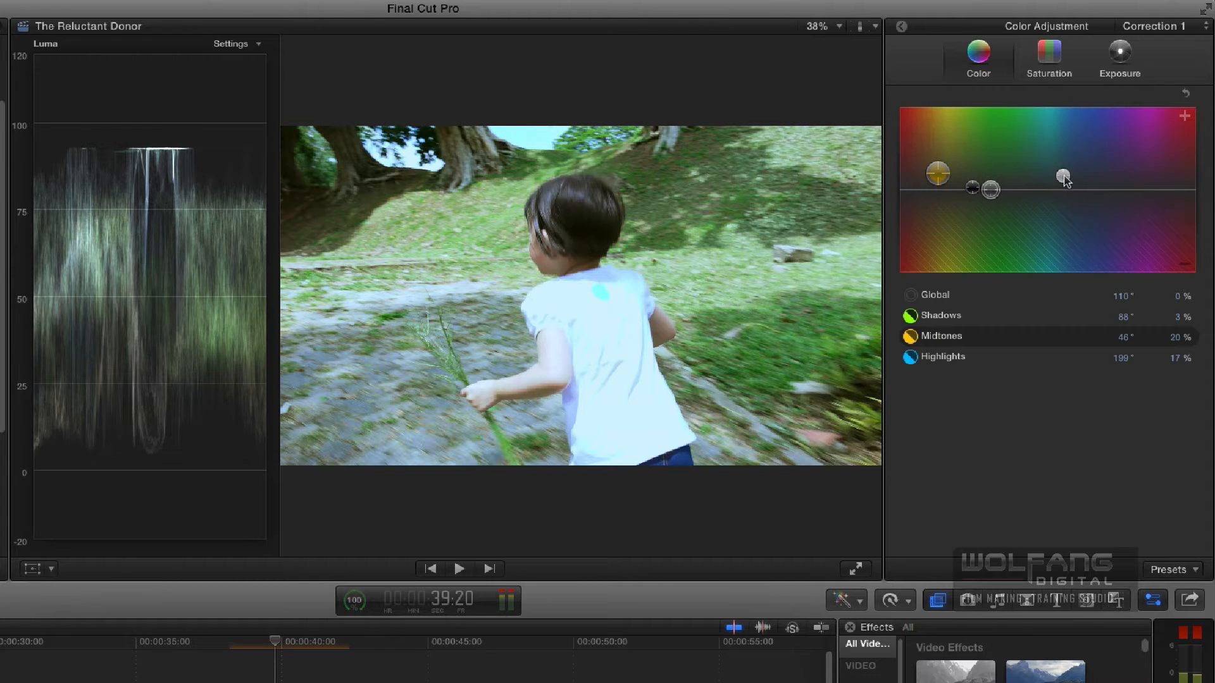
- Lower C0036's exposure highlights to -18% and hide the video scopes
left_click(1120, 56)
left_click(1153, 202)
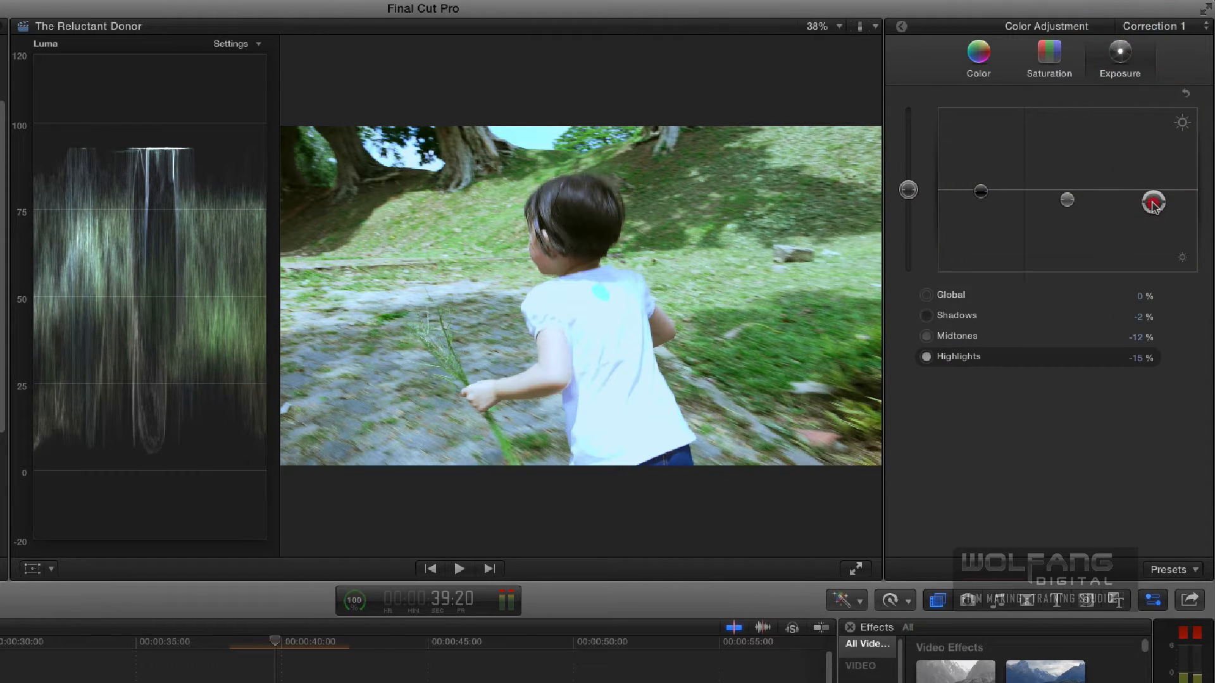
left_click_drag(1153, 202, 1153, 204)
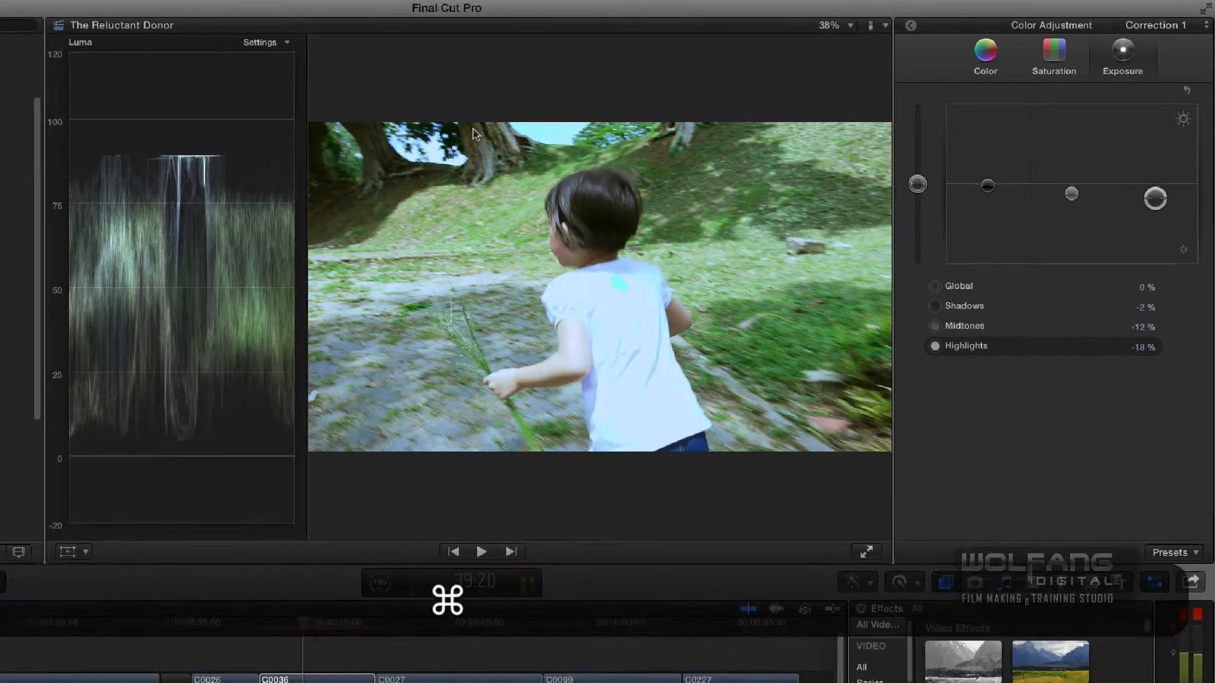
key("super+7")
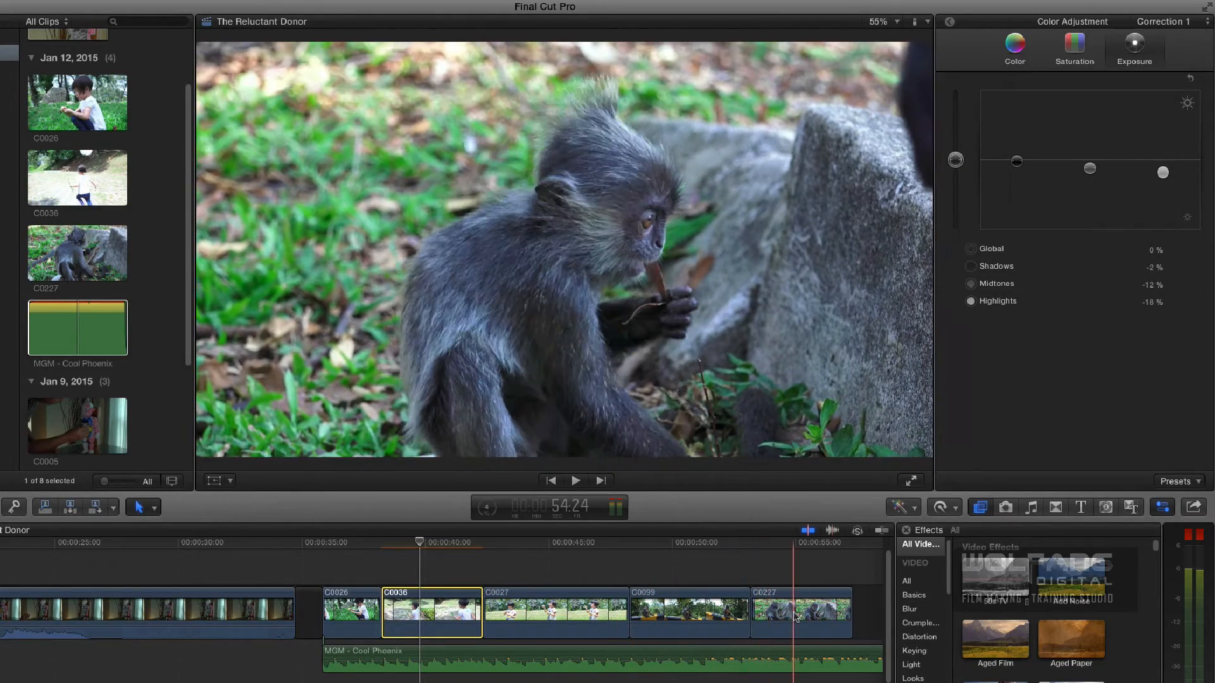
- Select C0227 with the playhead at 54:23, show the video scopes, and set exposure to Highlights -6%, Midtones -10% and Shadows -4%
left_click(778, 607)
left_click(794, 546)
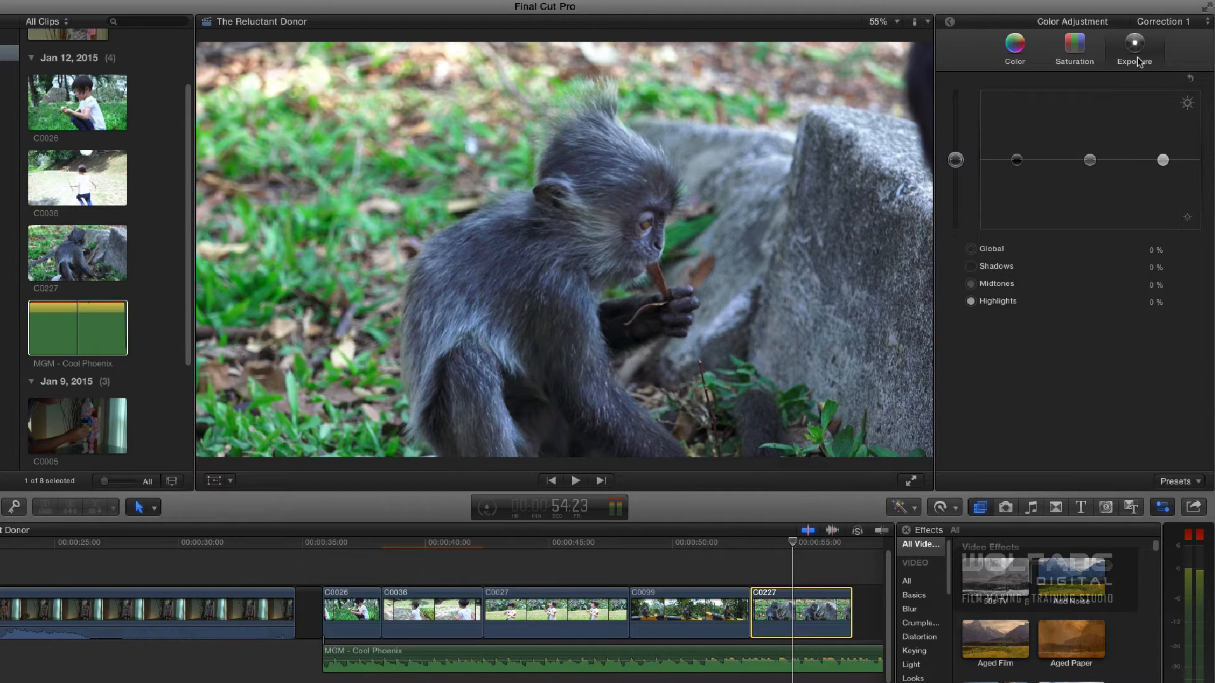
key("super+7")
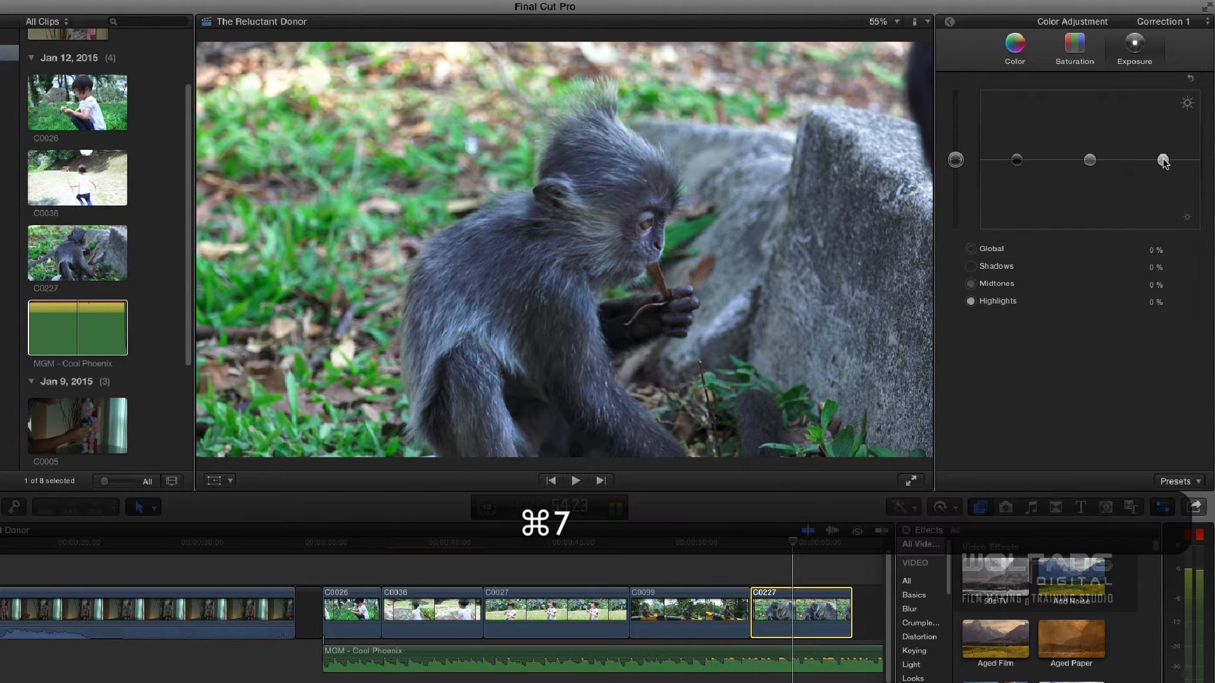
left_click_drag(1163, 162, 1163, 167)
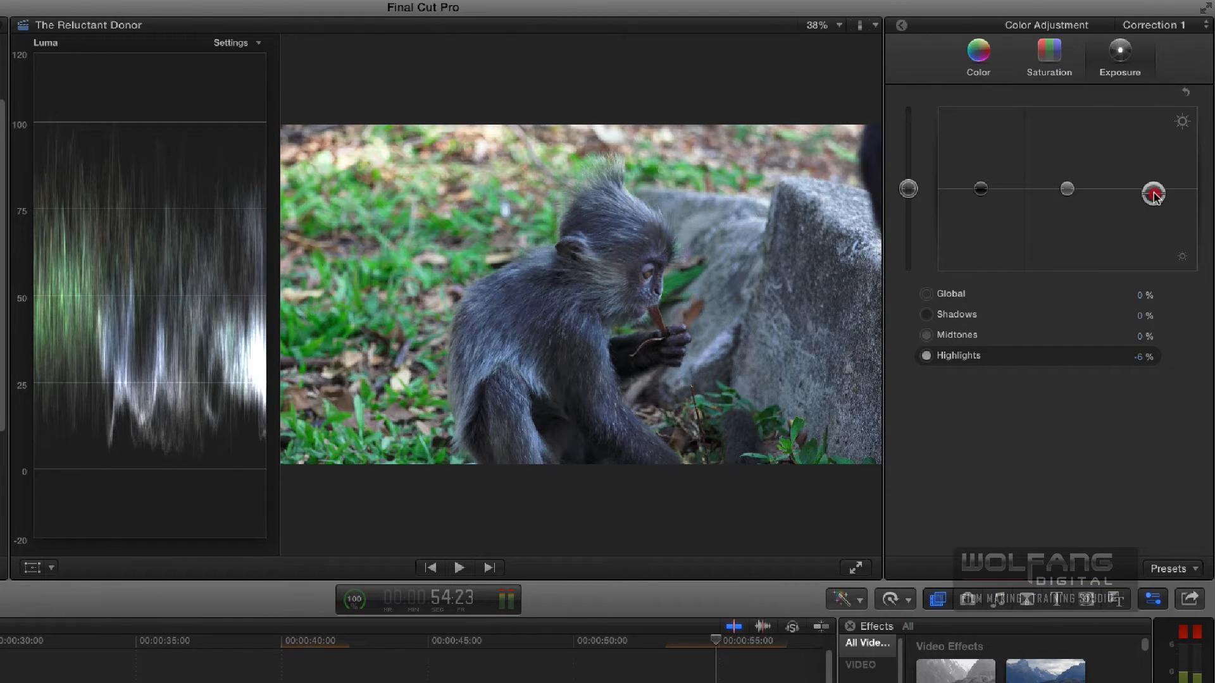
left_click(1071, 192)
left_click_drag(1070, 192, 1072, 201)
left_click(980, 189)
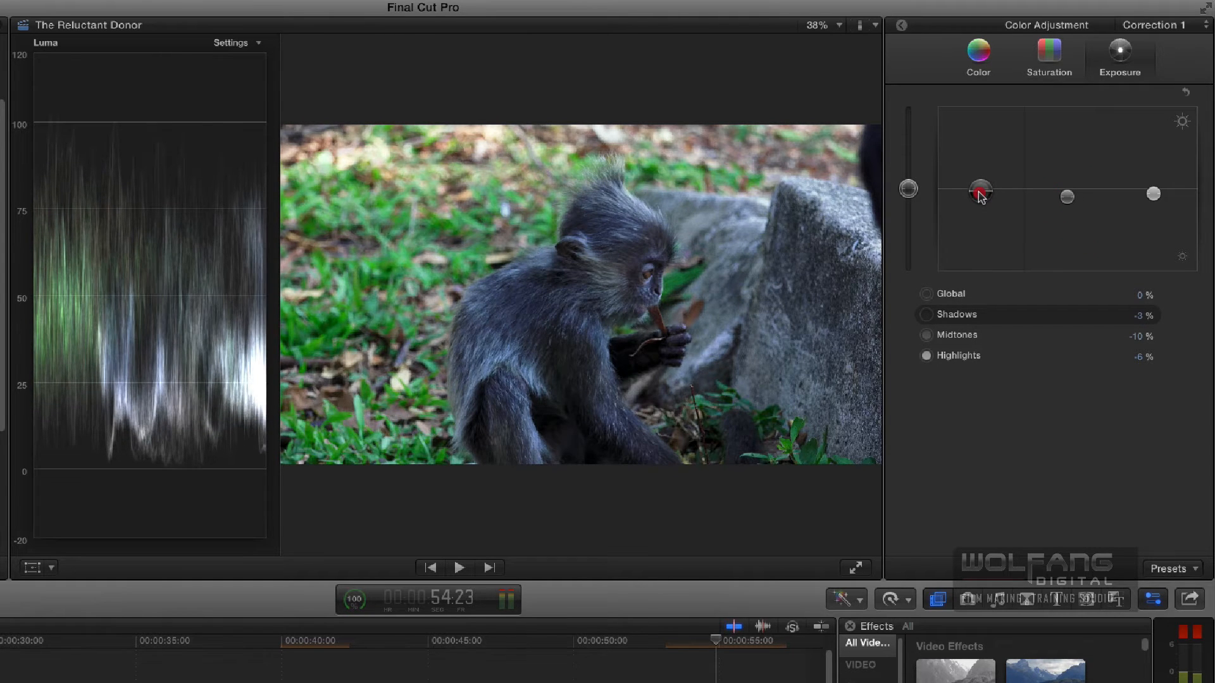
left_click_drag(981, 193, 981, 198)
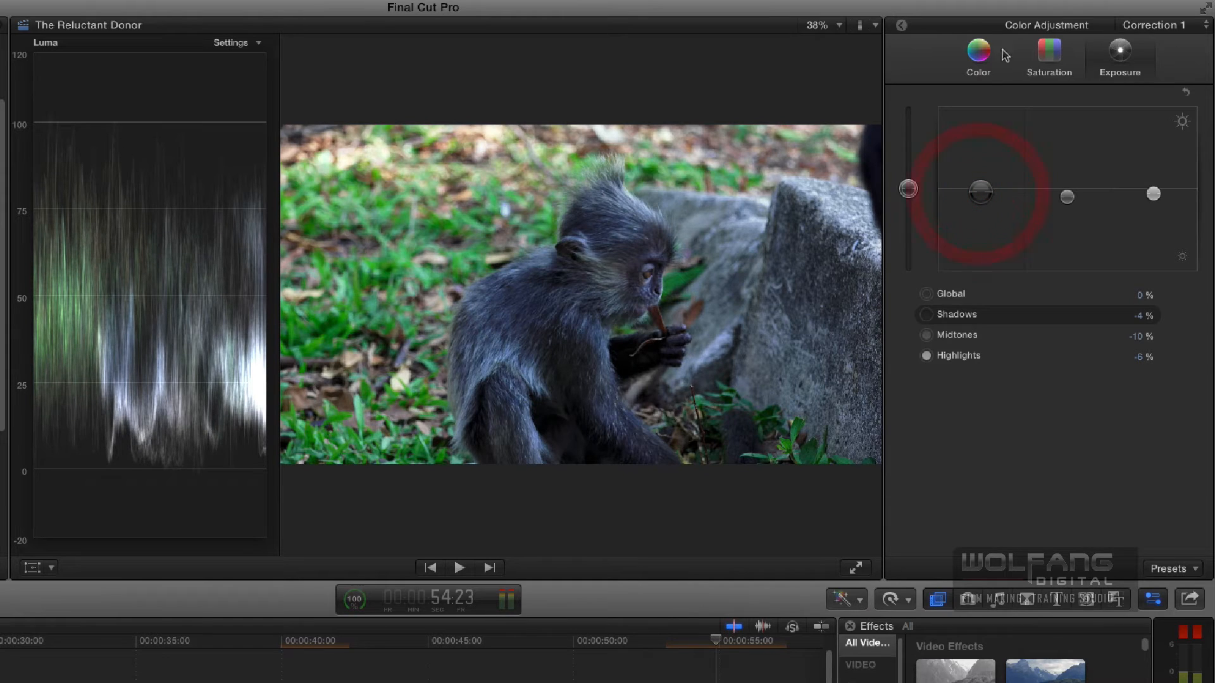
- Set C0227's color highlights to 191° and 7%, midtones to 47° and 11%, and shadows to 78° and 2%, then close the adjustment and scopes
left_click(977, 60)
left_click_drag(1105, 190, 1079, 188)
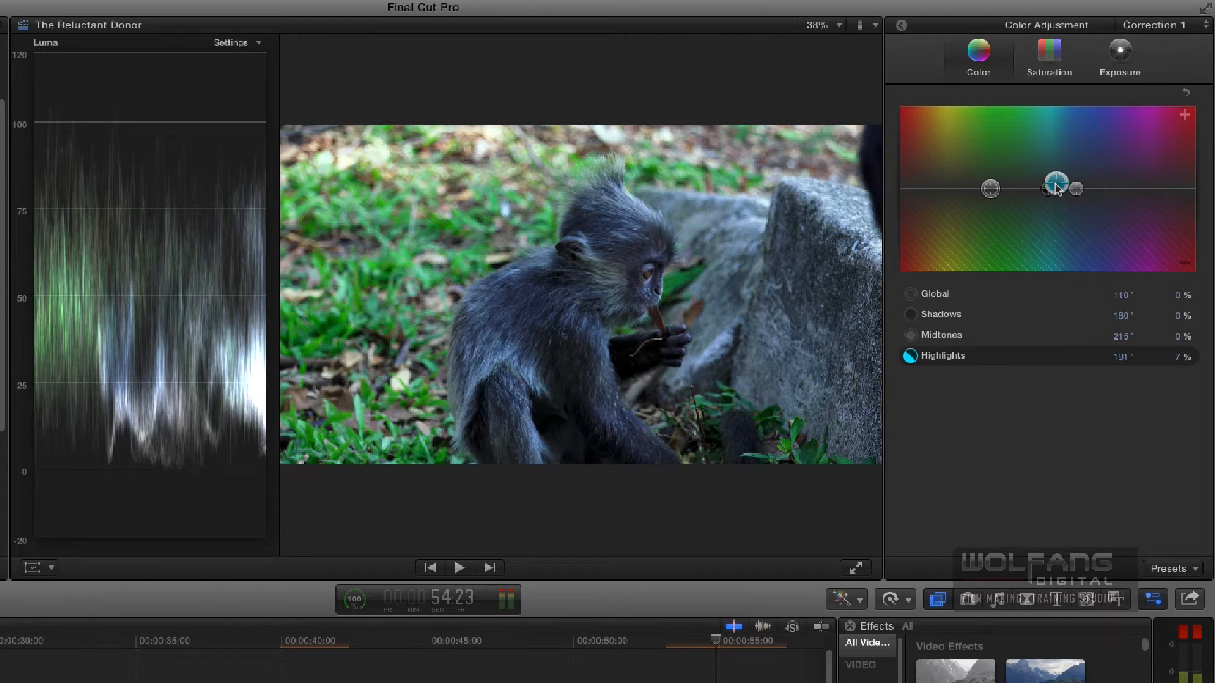
left_click_drag(1076, 189, 944, 190)
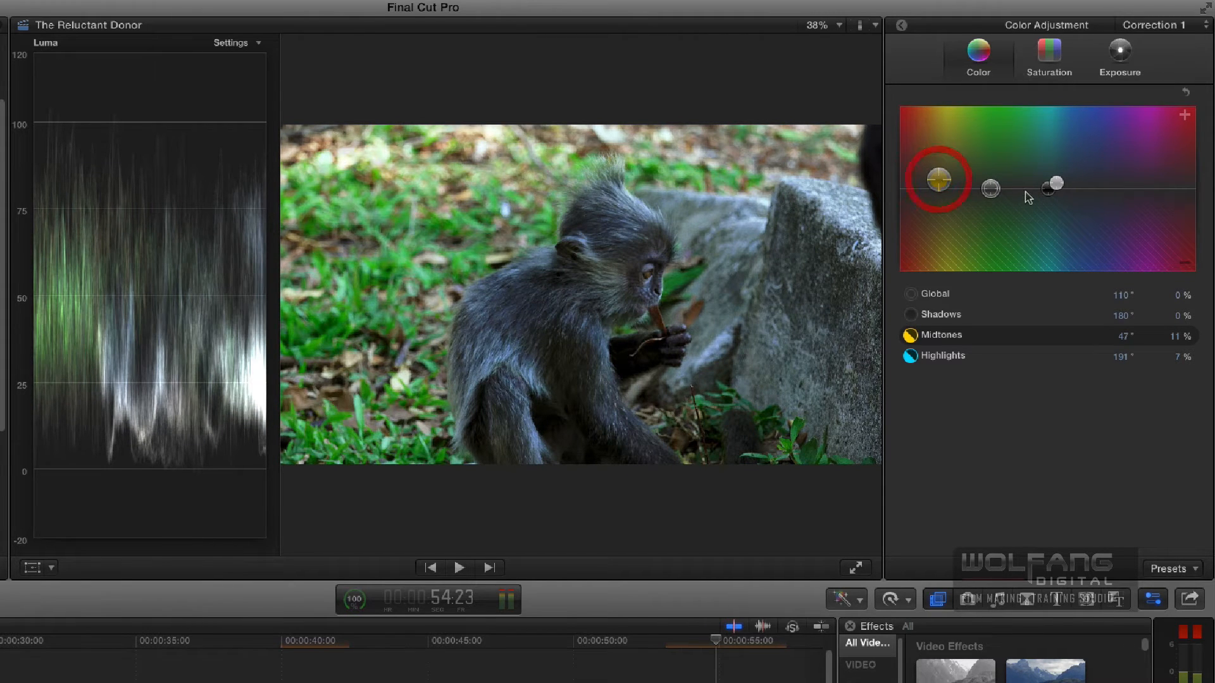
left_click_drag(1047, 191, 970, 188)
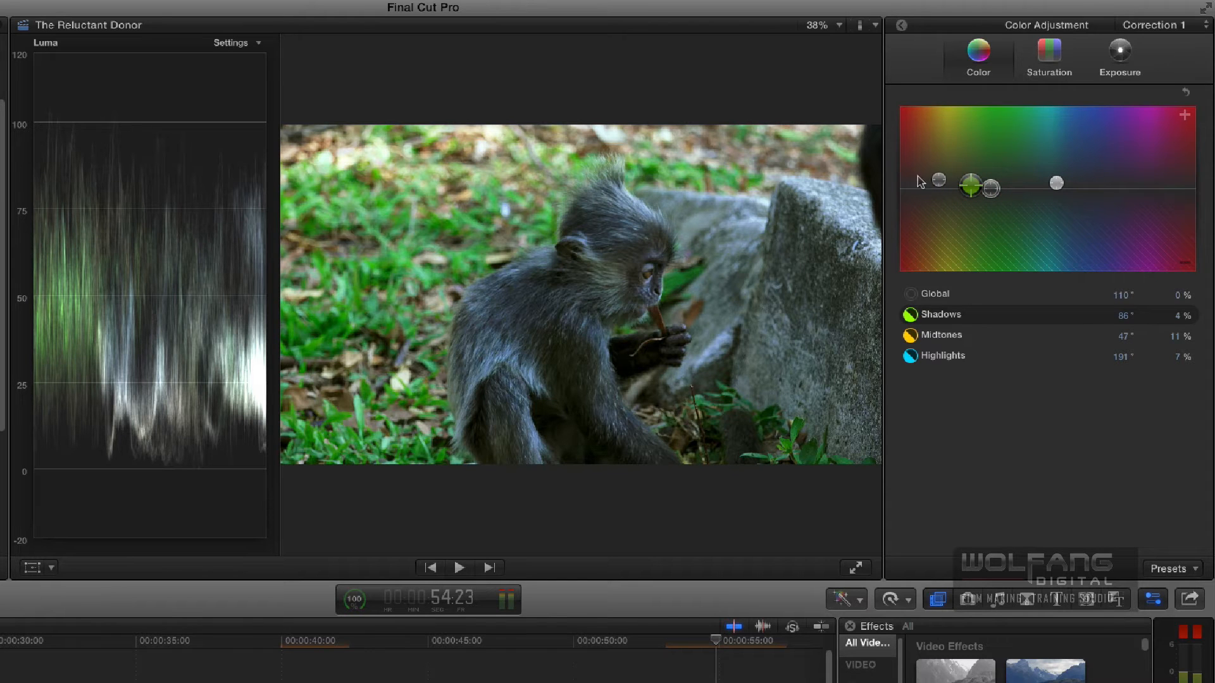
left_click_drag(975, 190, 964, 187)
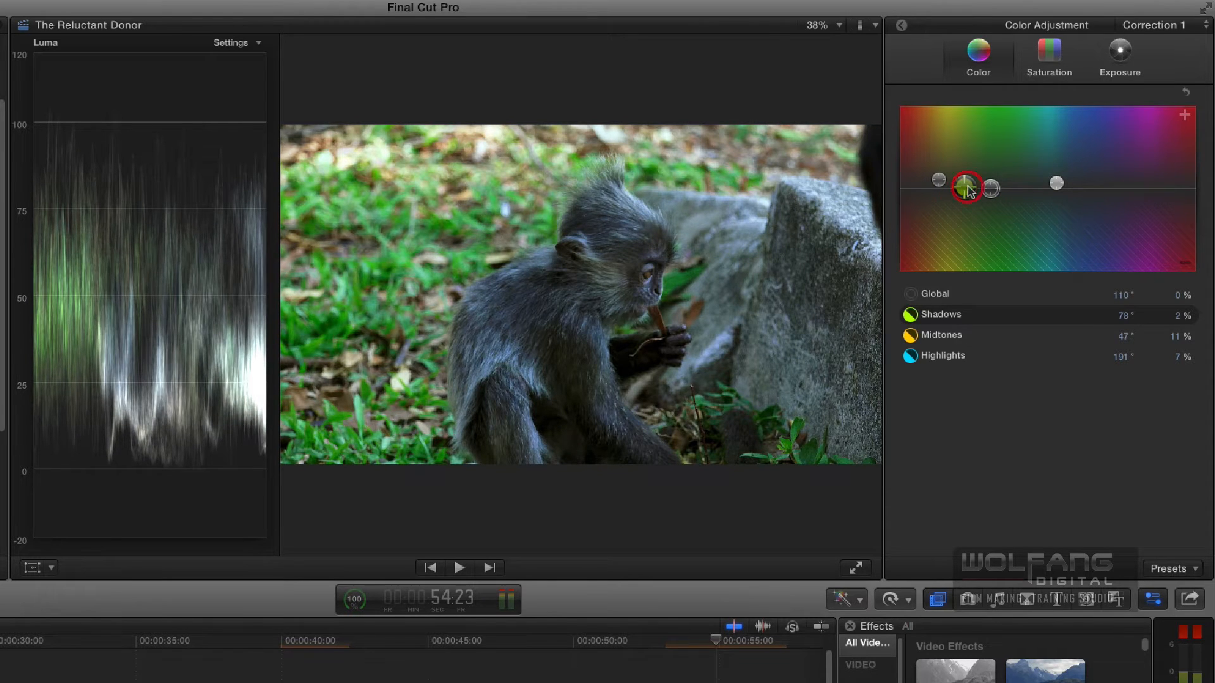
left_click(901, 27)
key("super+7")
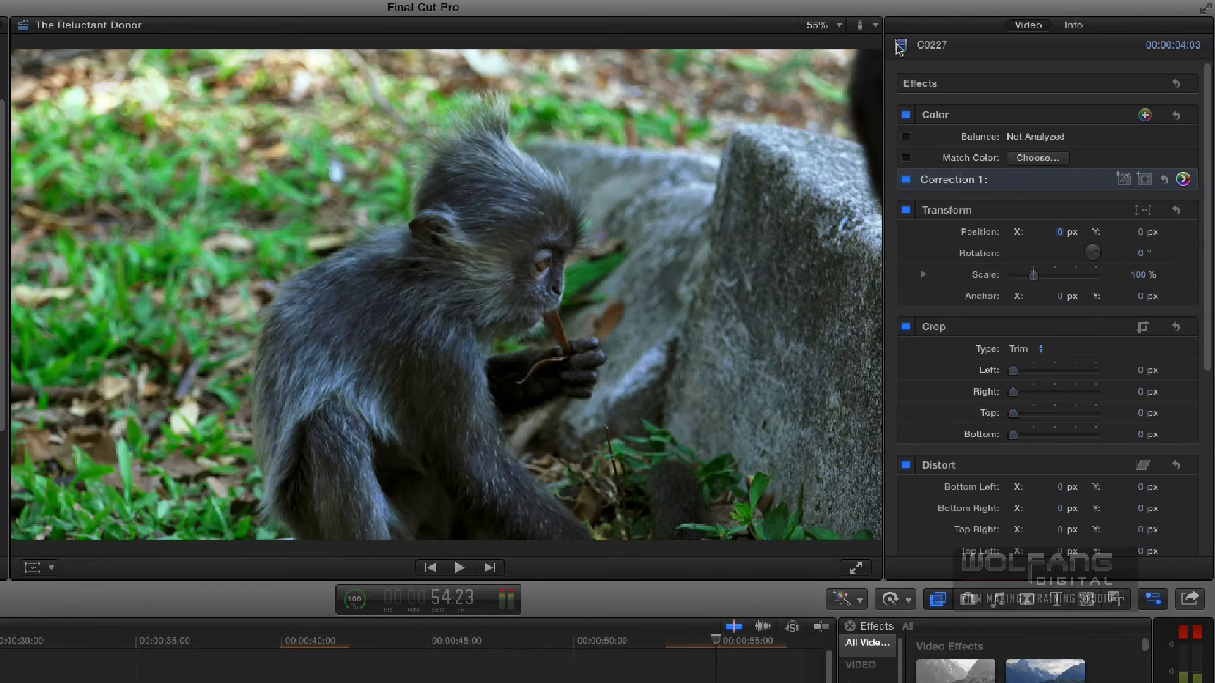
- Compare C0227 with and without Correction 1 and play the graded sequence from 35:22
left_click(907, 180)
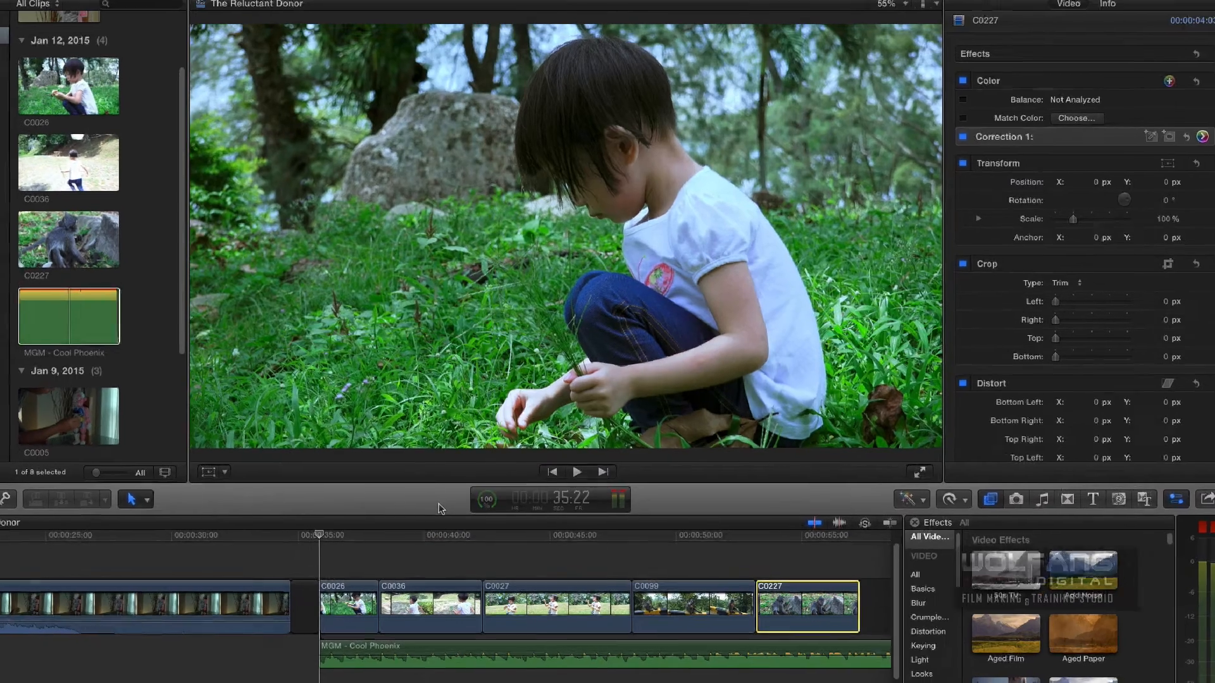
key("space")
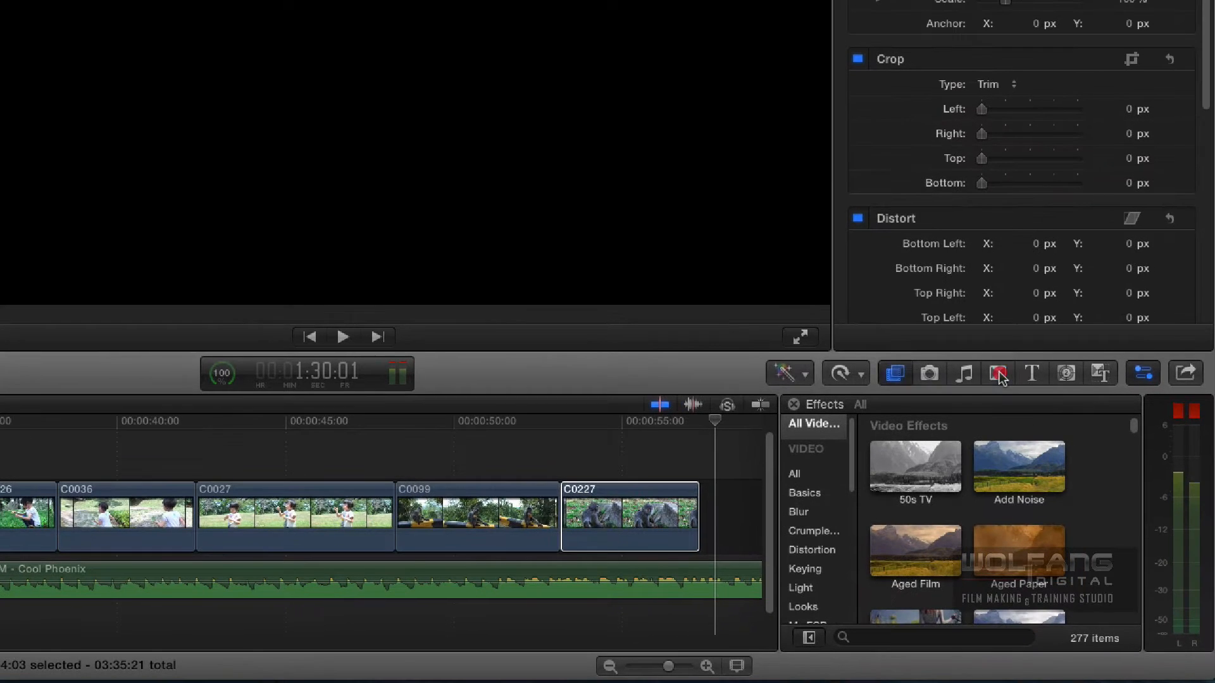
- Show the available transitions, select Cross Dissolve, and place the playhead at 35:16 just before C0026
left_click(998, 374)
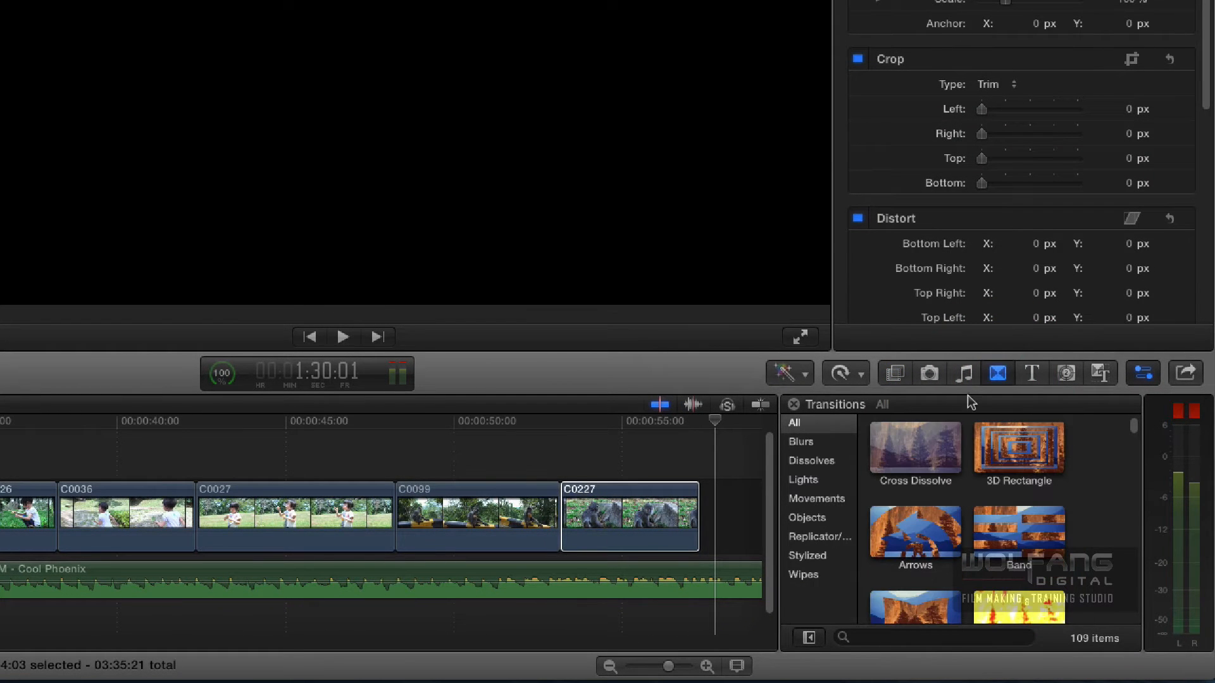
left_click(916, 454)
left_click(63, 422)
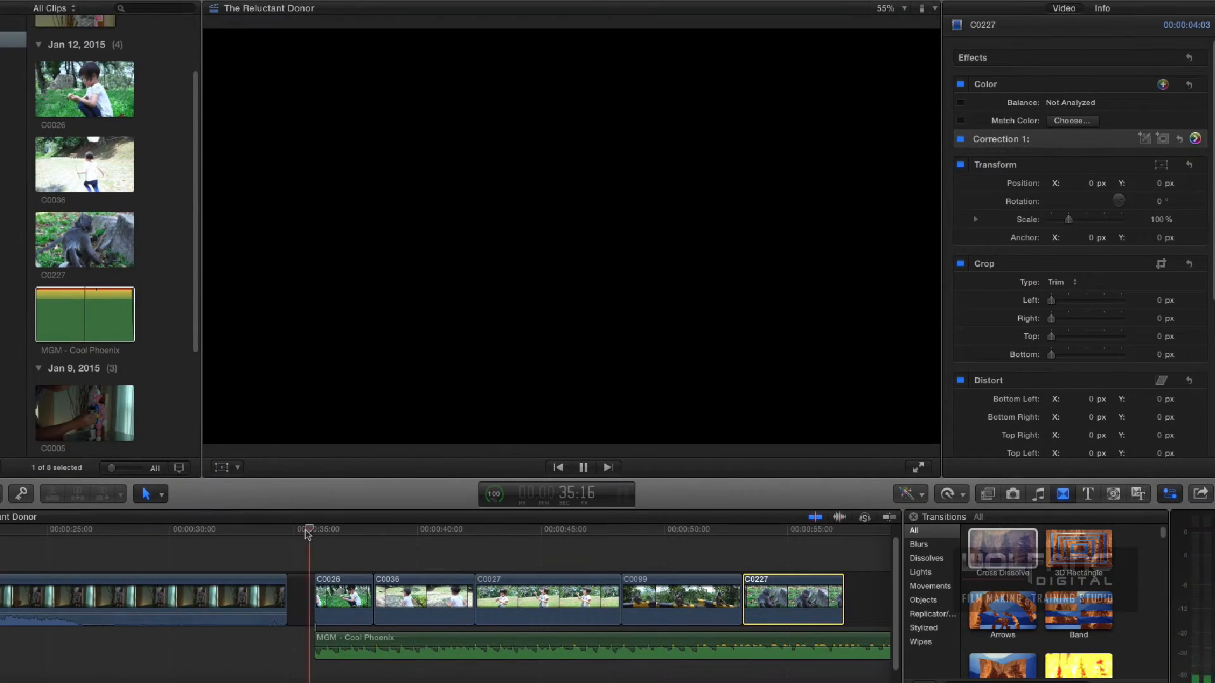
- Apply Cross Dissolve to the start of C0026, the end of C0227, and the cut between C0026 and C0036
key("space")
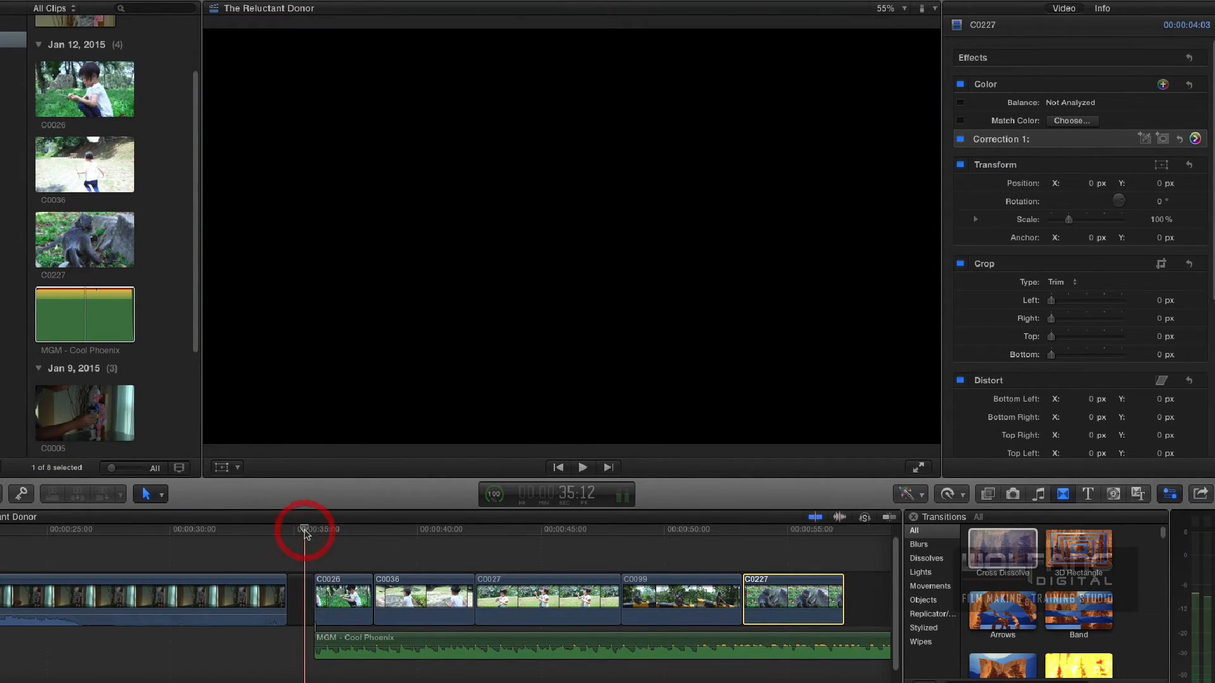
key("space")
key("space")
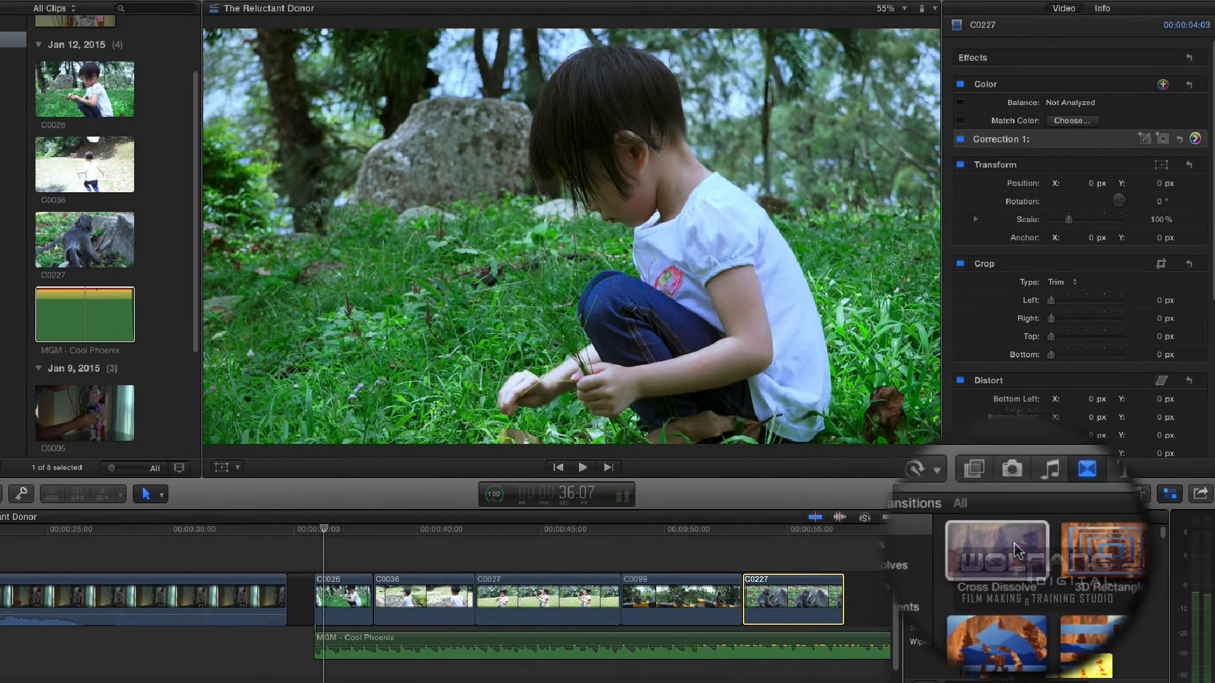
left_click_drag(1014, 550, 321, 586)
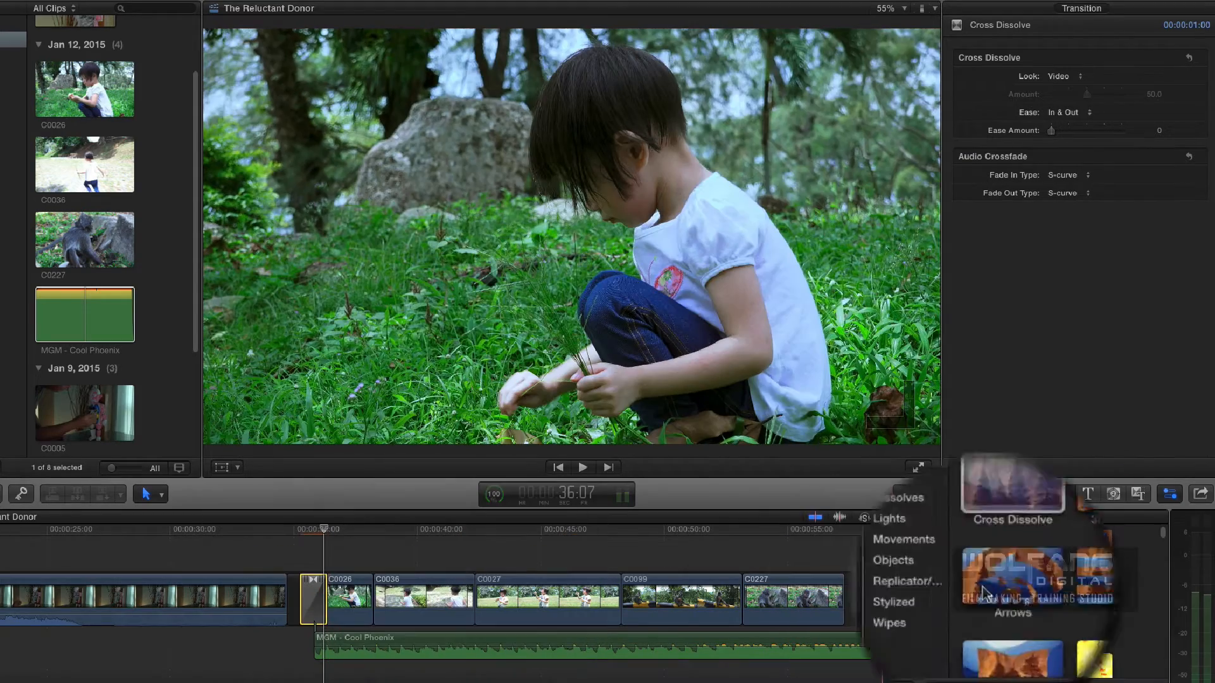
left_click_drag(1005, 548, 830, 585)
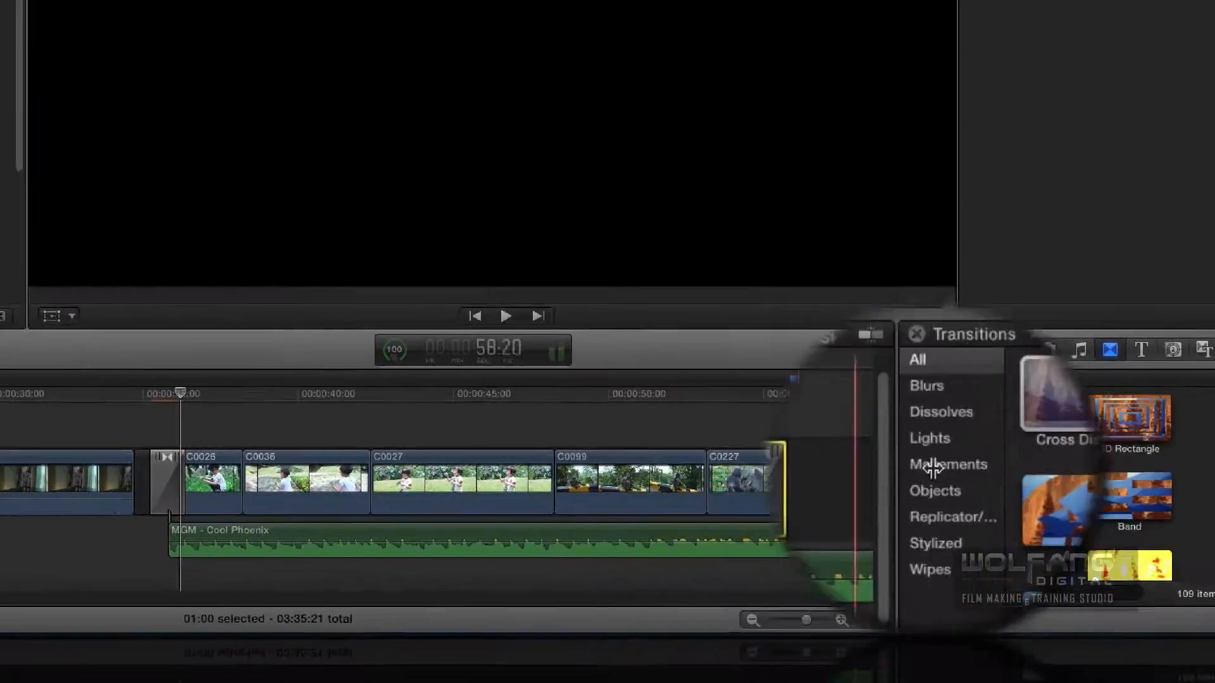
left_click_drag(1034, 422, 379, 466)
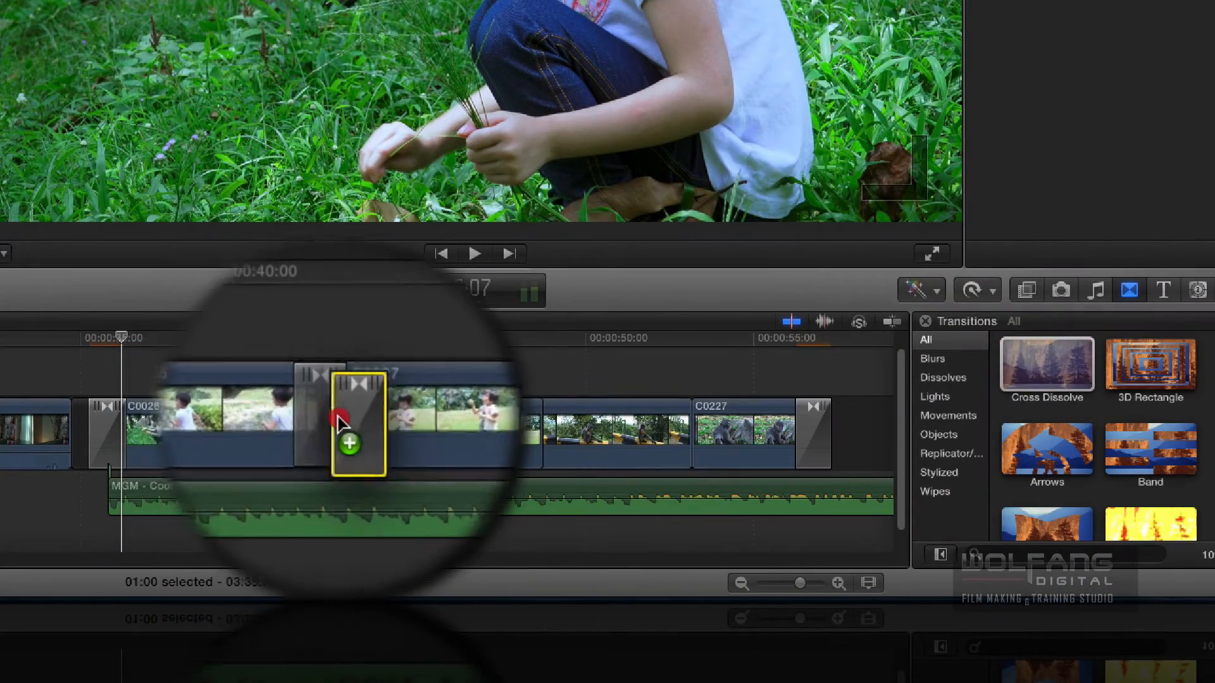
- Play the sequence from 35:02 past the end of C0227 to review the dissolves
left_click_drag(338, 418, 189, 405)
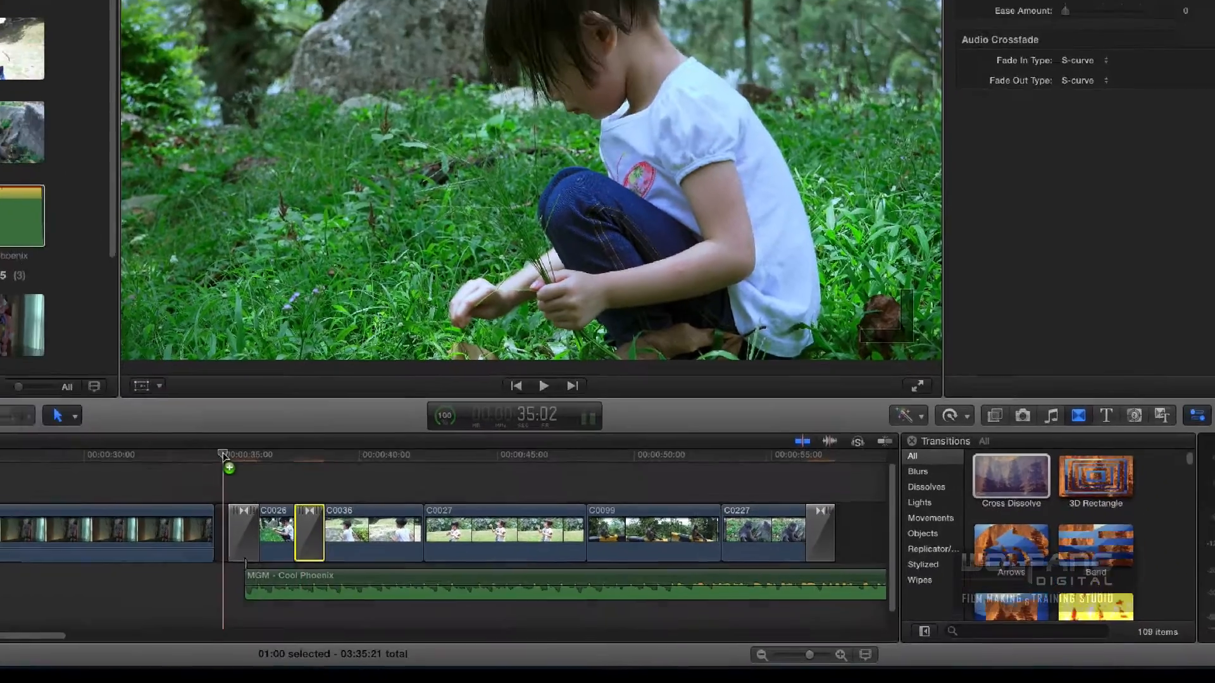
key("space")
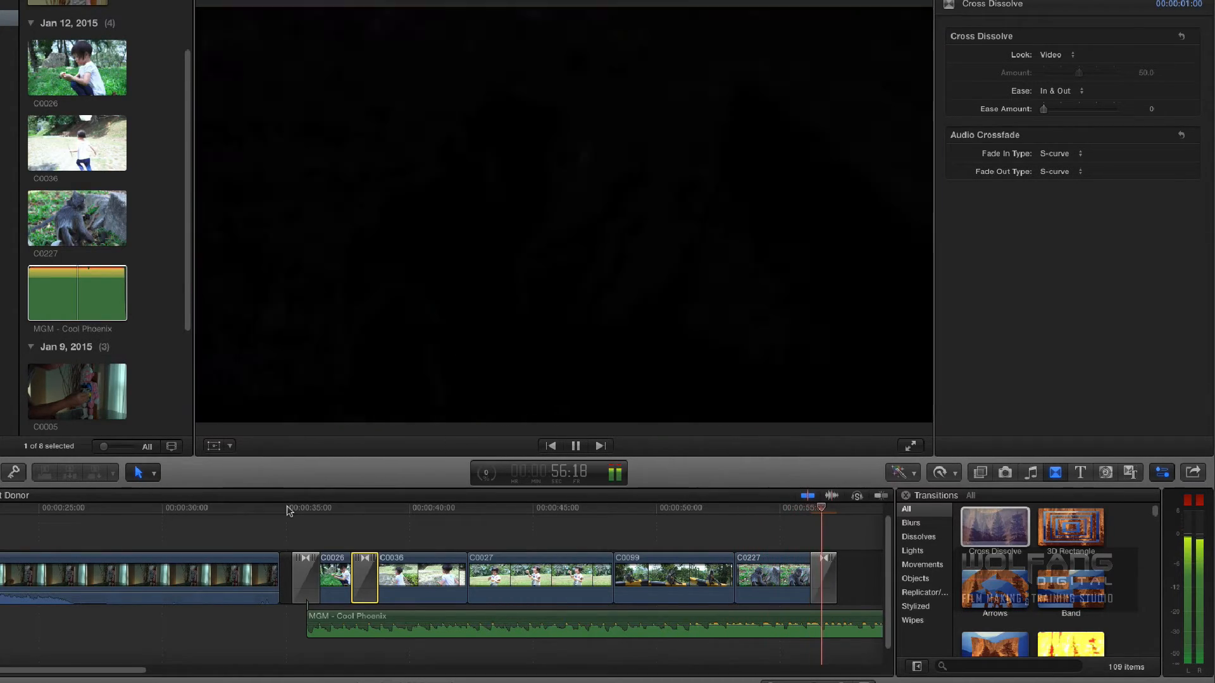
key("space")
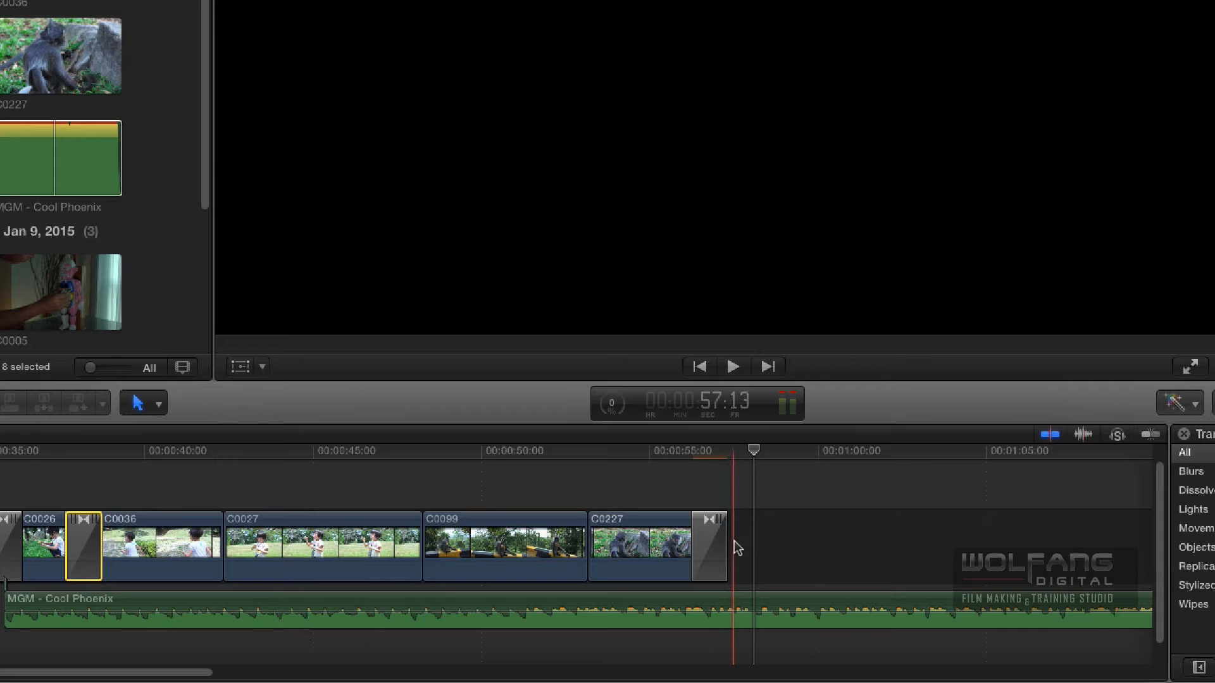
- Trim the end of the MGM - Cool Phoenix music to 57:15, just past the closing dissolve on C0227
left_click(739, 606)
key("alt")
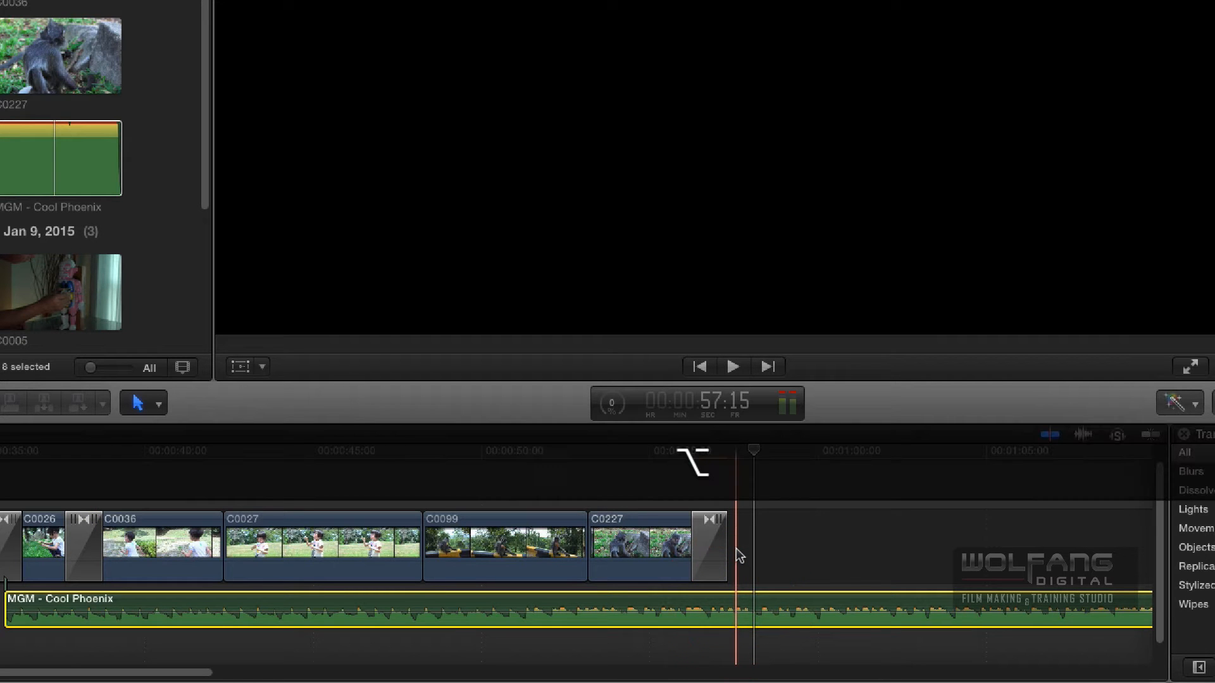
key("alt+bracketright")
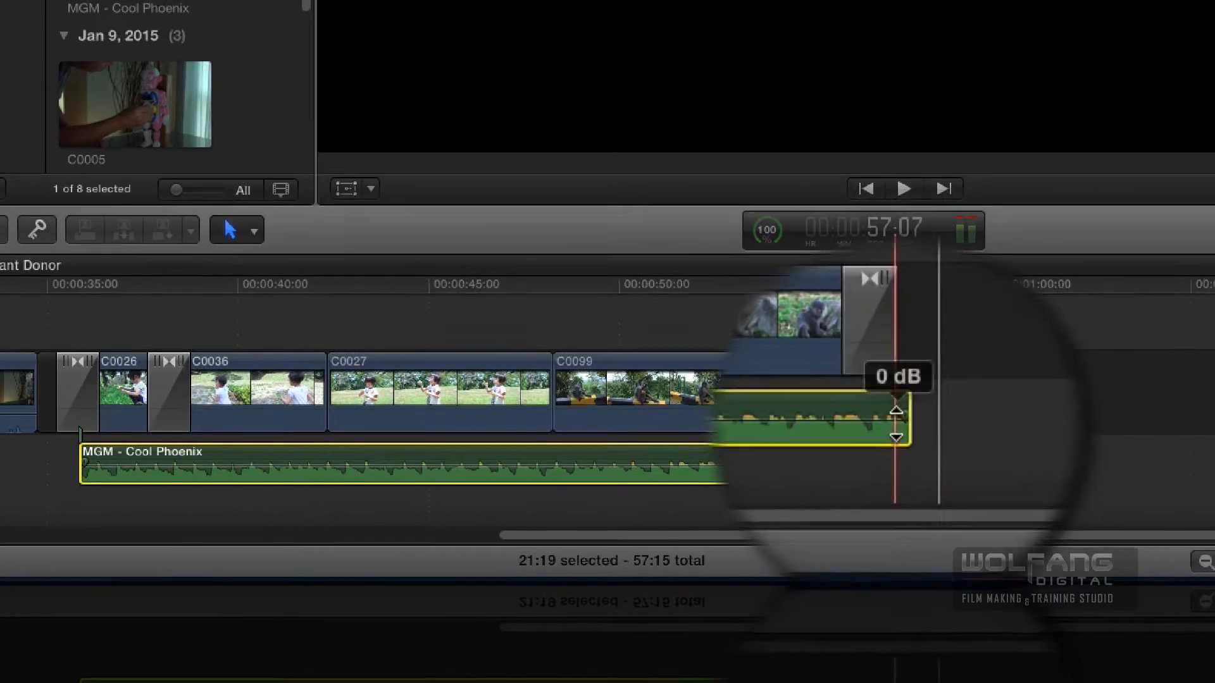
- Fade the MGM - Cool Phoenix music in and out, and extend its start to the beginning of the first dissolve
left_click_drag(905, 399, 859, 461)
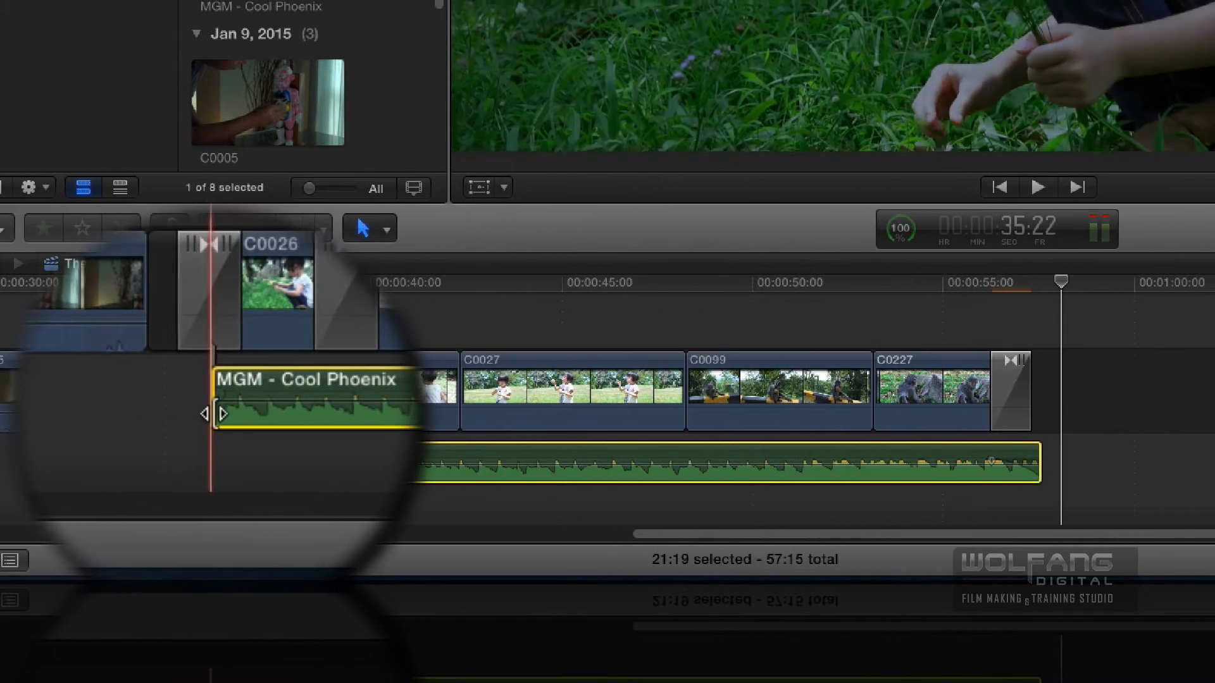
left_click_drag(214, 413, 185, 420)
left_click_drag(280, 379, 277, 375)
left_click_drag(190, 400, 231, 415)
left_click_drag(1010, 391, 1030, 398)
left_click_drag(949, 437, 967, 439)
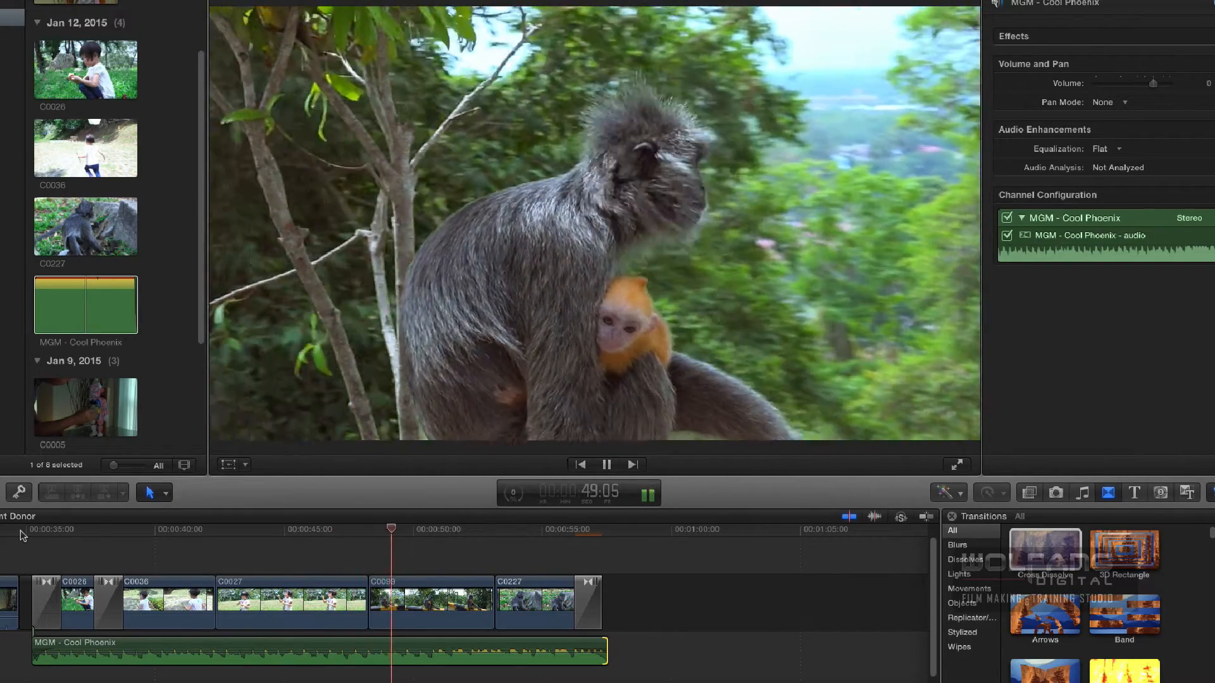
- Play the opening of the C0026 shot from 36:09 to check it with the faded music
key("space")
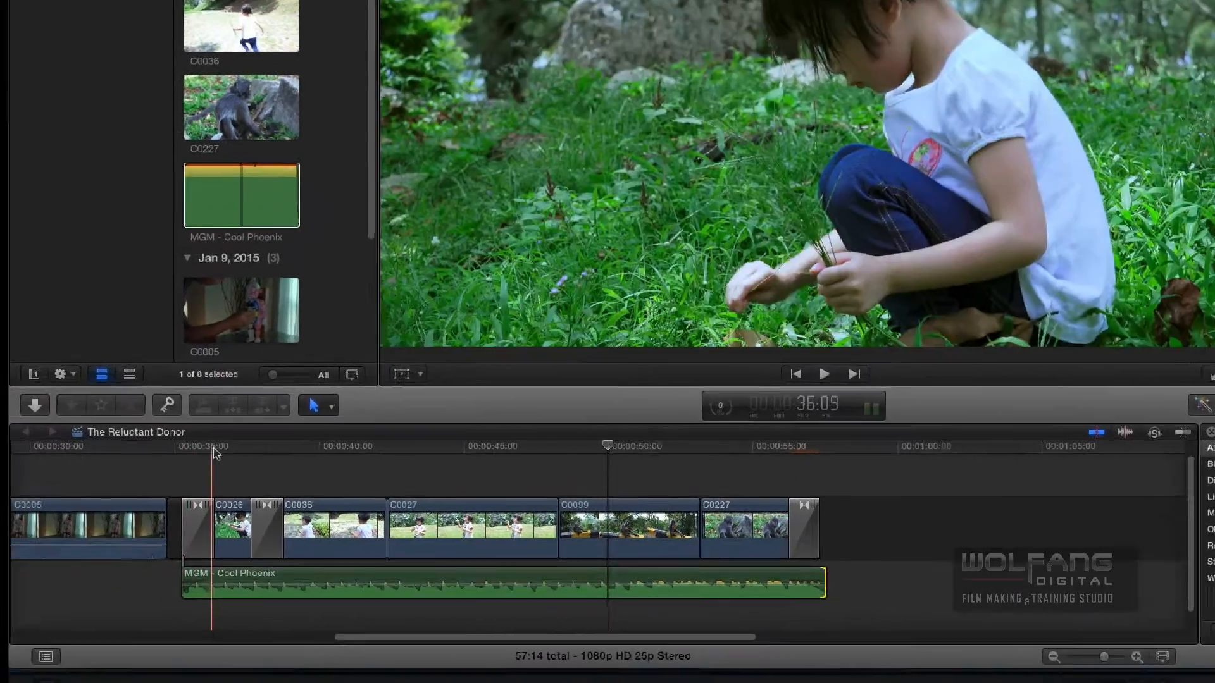
key("space")
key("space")
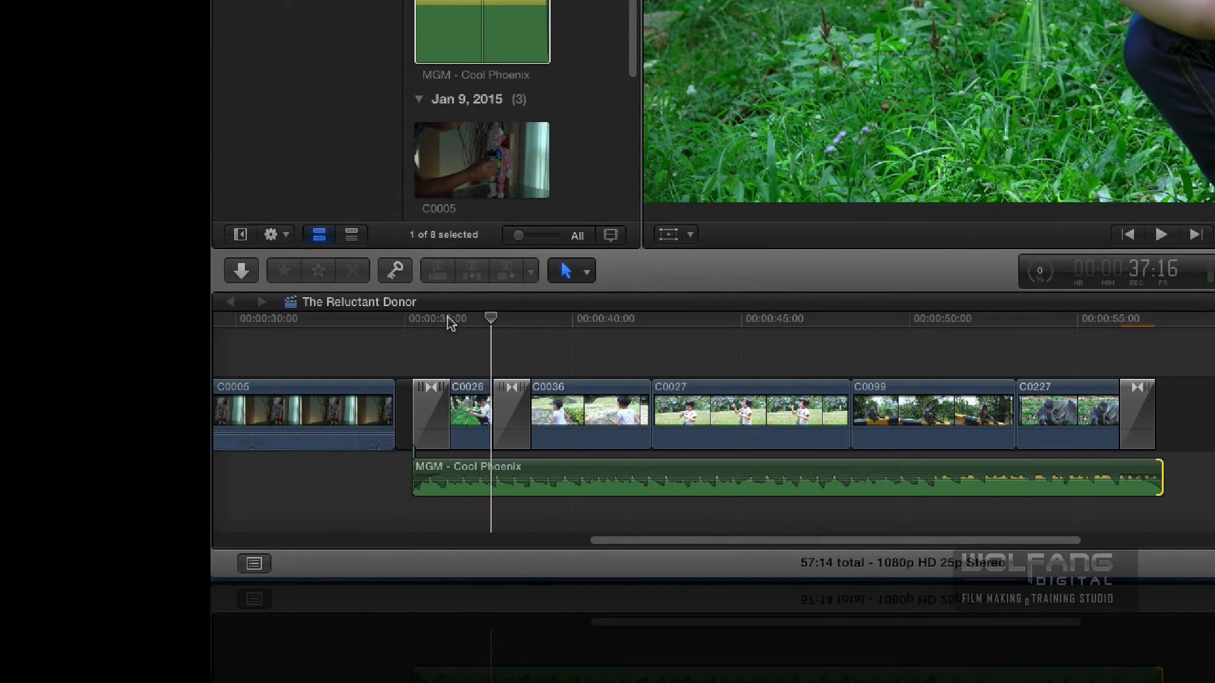
- Split C0026 at 36:21 and set the Spatial Conform type of its second part to None
scroll(447, 318, "left", 3)
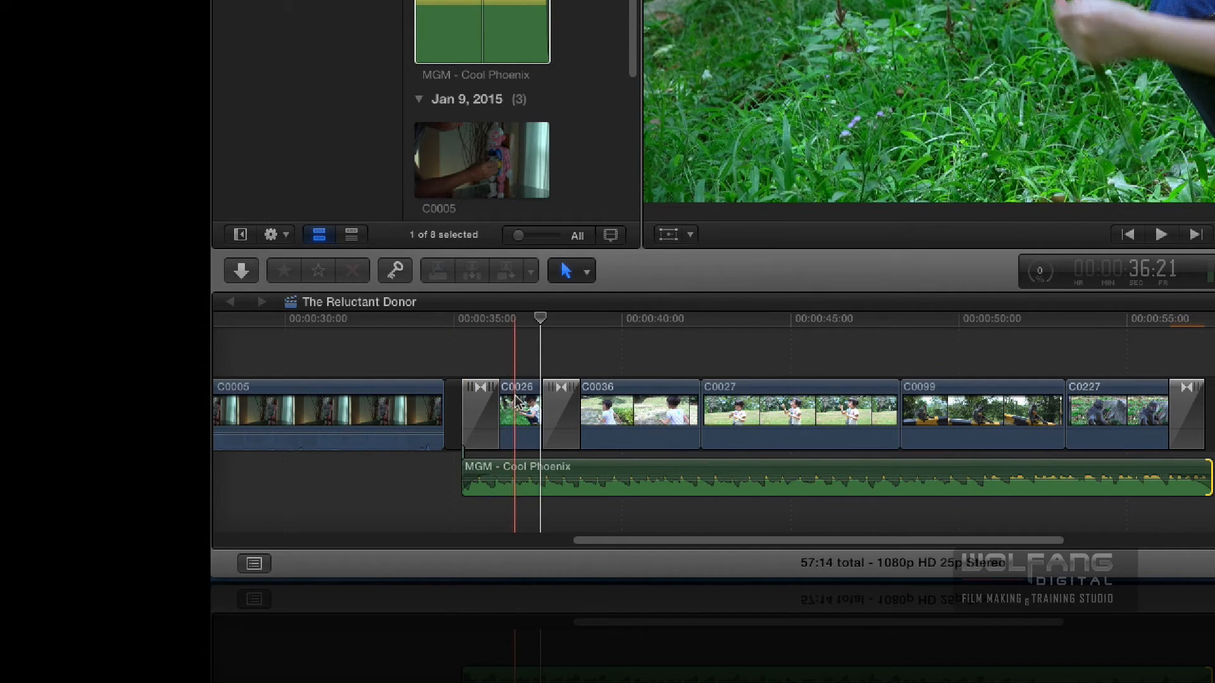
key("super+b")
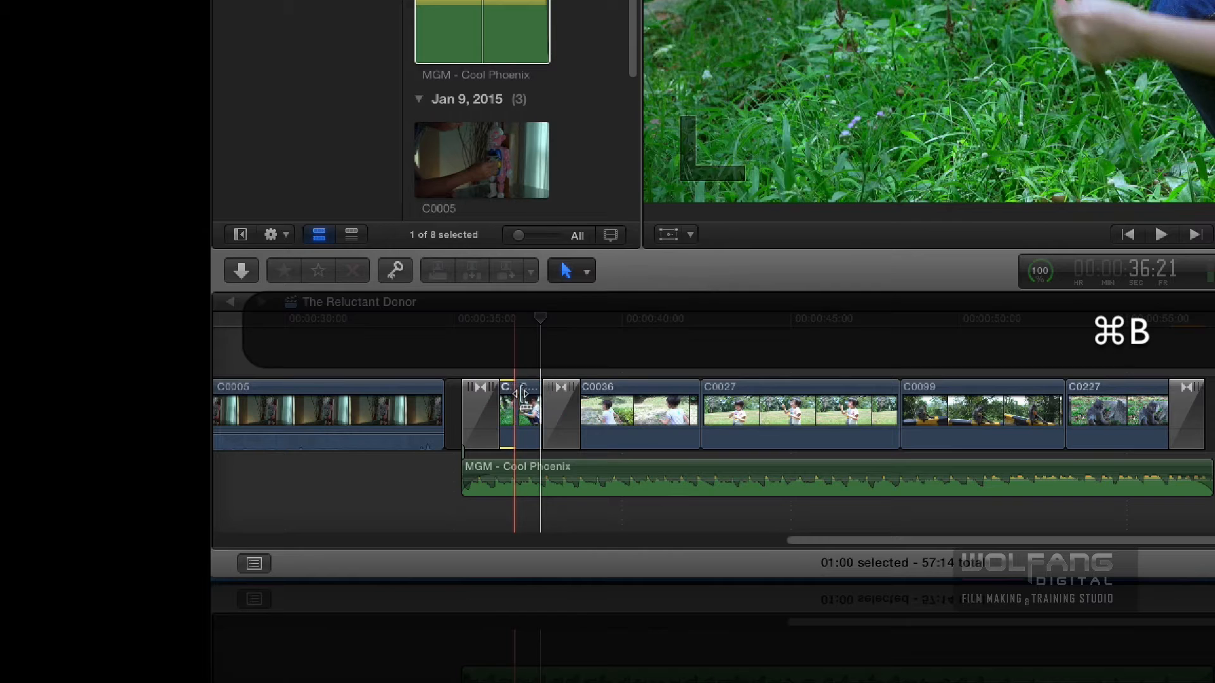
left_click(525, 400)
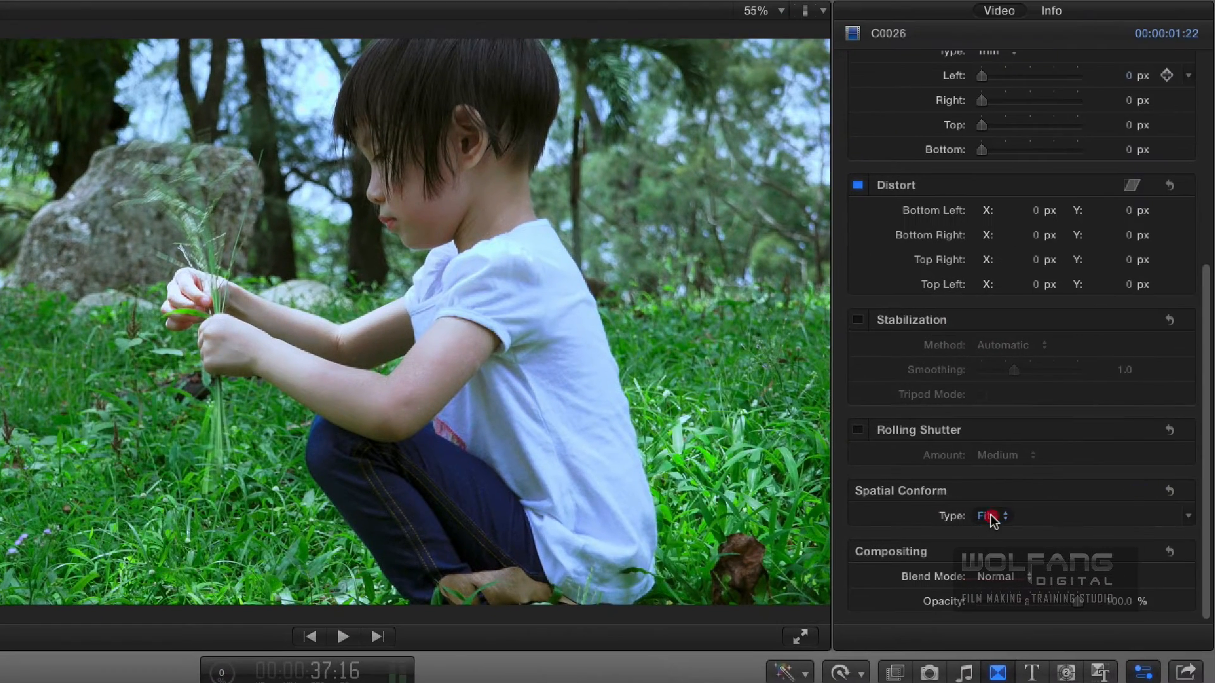
left_click(988, 517)
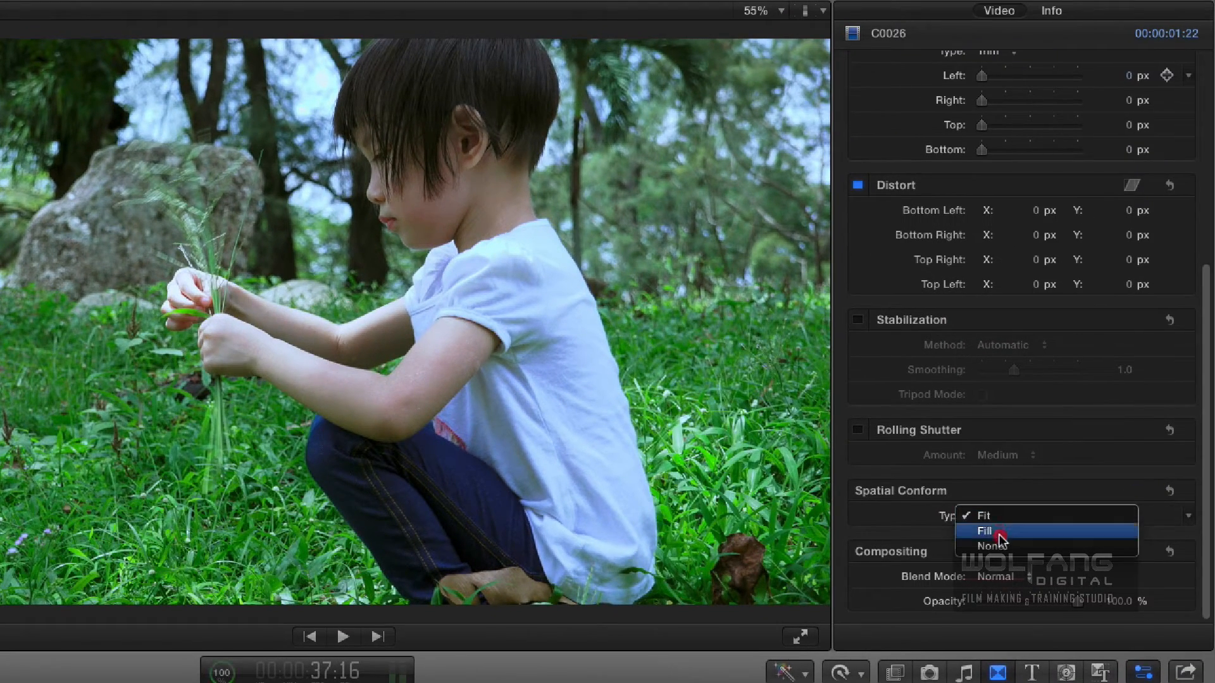
left_click(999, 545)
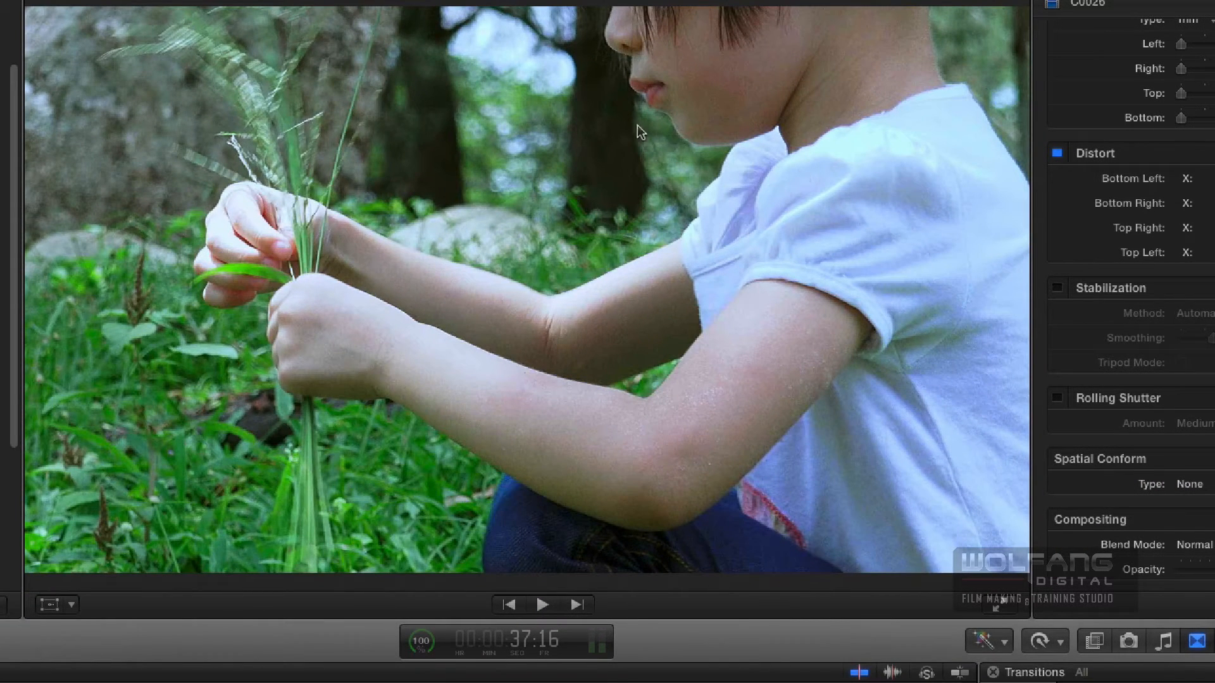
- Transform the second part of C0026 by moving the enlarged image down to reframe the child's face
left_click(49, 605)
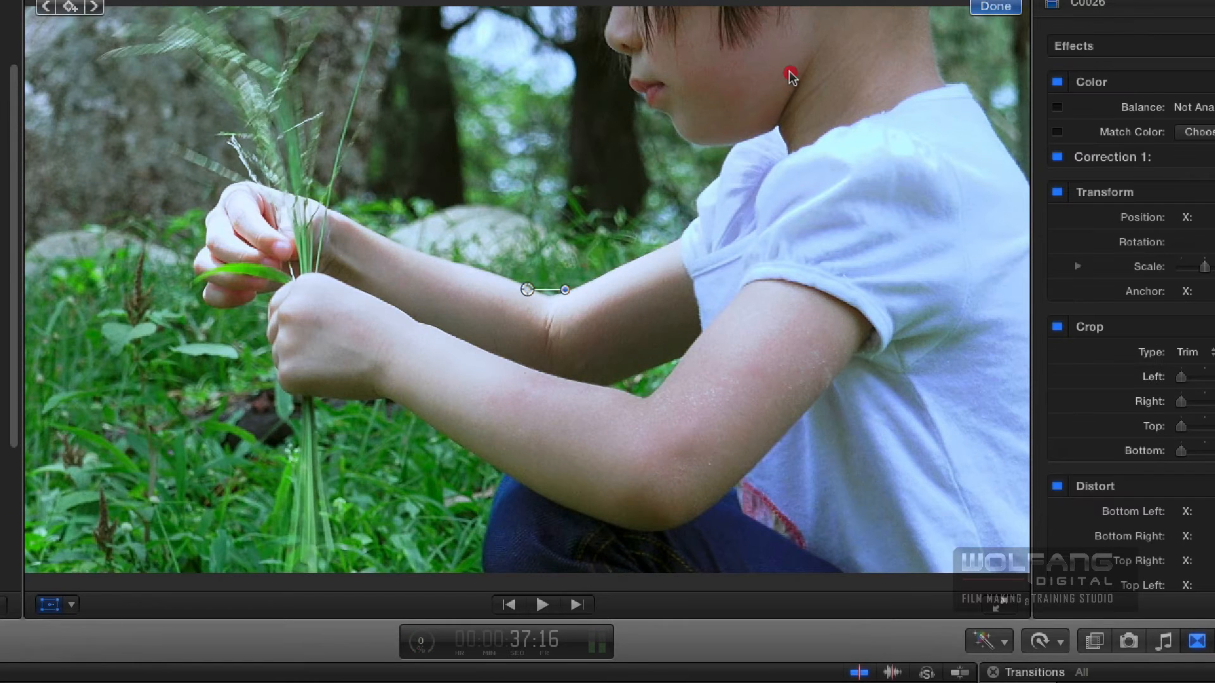
left_click_drag(757, 187, 749, 308)
left_click(995, 7)
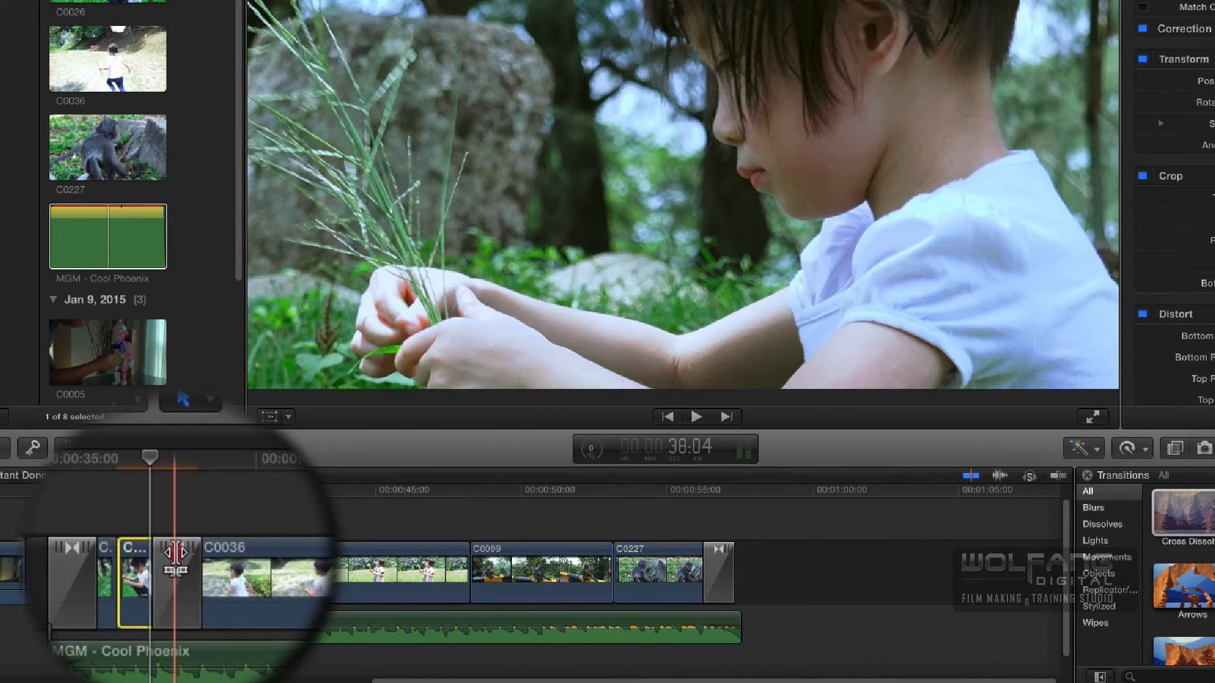
- Shift the dissolve edit between C0026 and C0036 slightly later and play the sequence from 35:07
left_click_drag(176, 556, 184, 552)
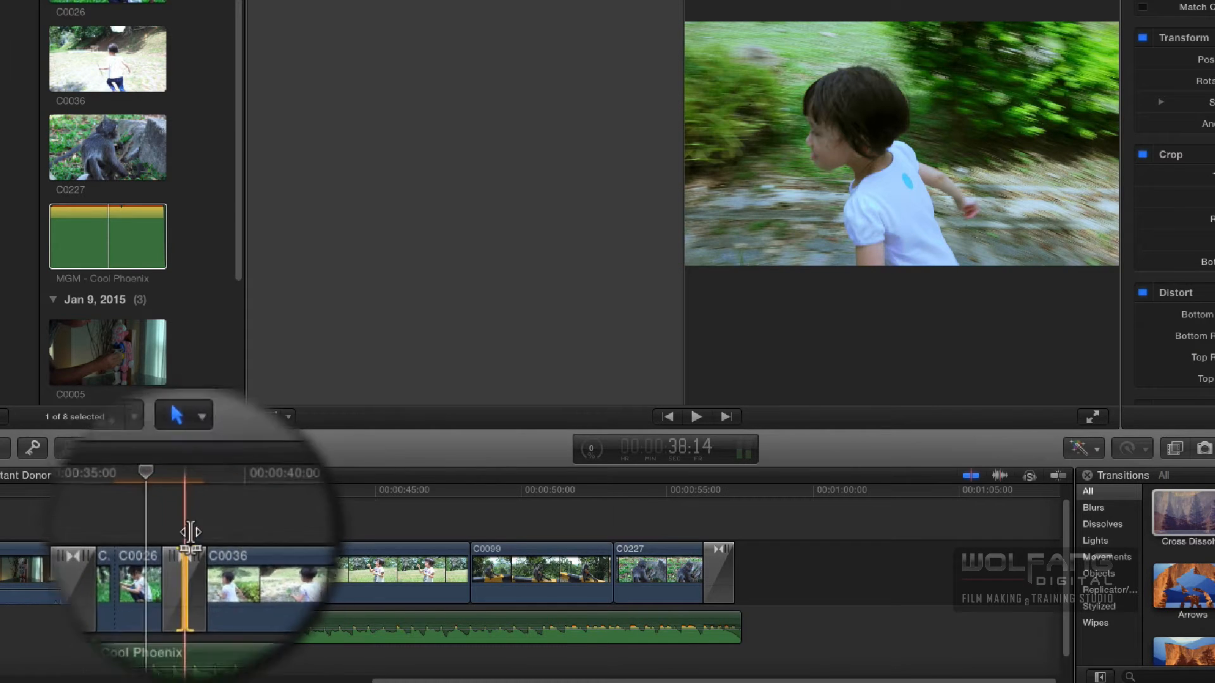
left_click(90, 491)
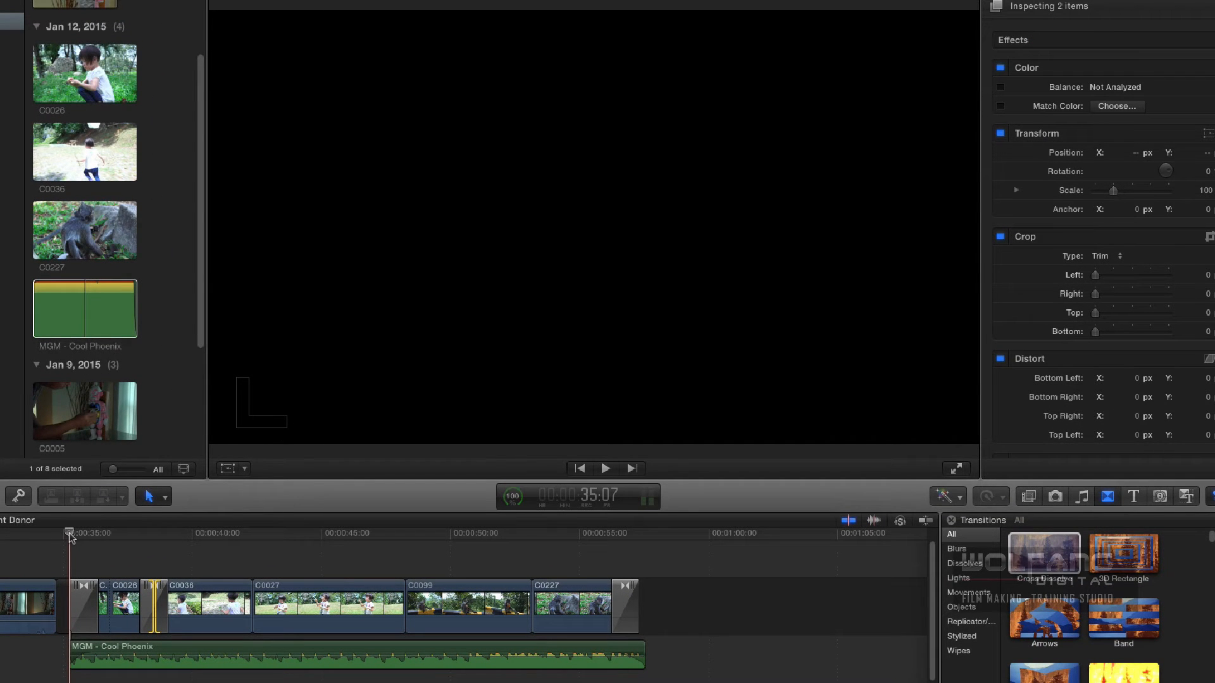
key("space")
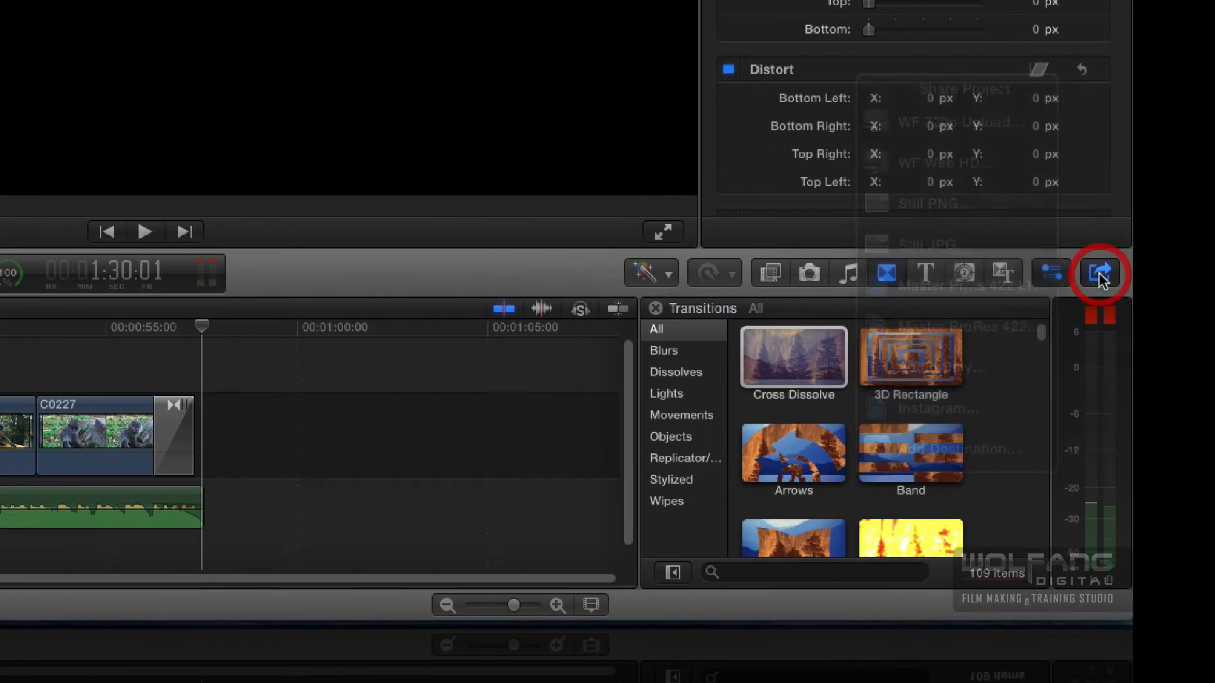
- Add an Export File destination to the project's share destinations
left_click(1198, 478)
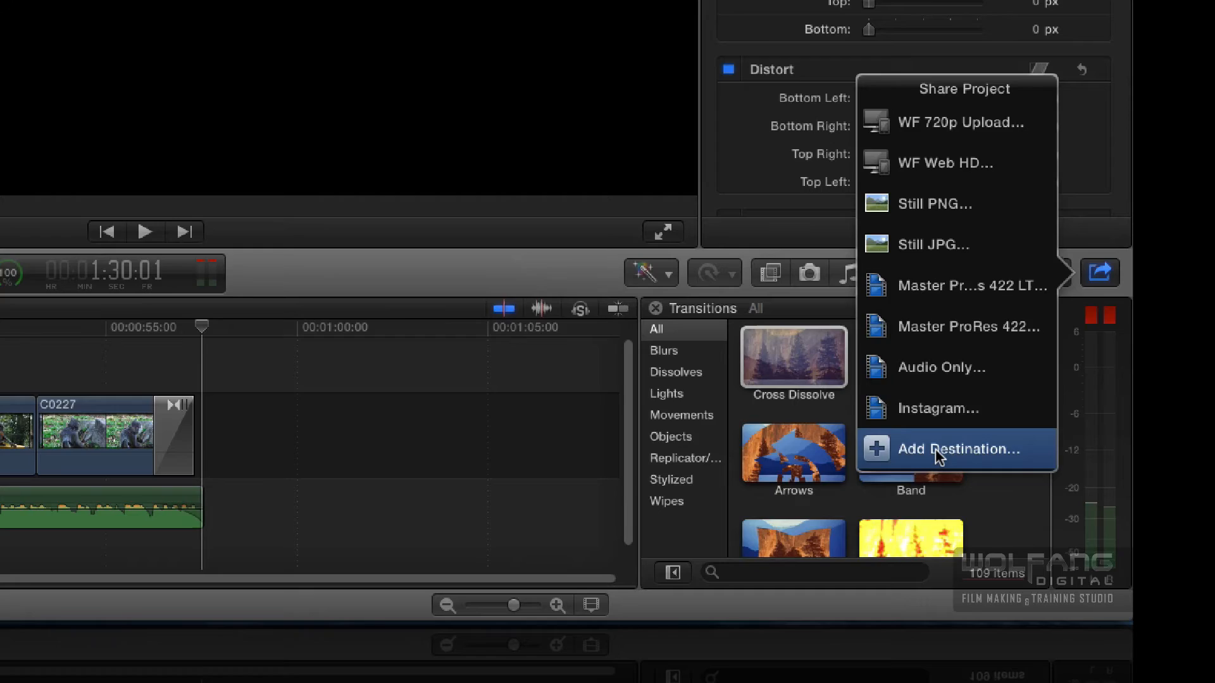
left_click(954, 451)
left_click_drag(814, 88, 861, 10)
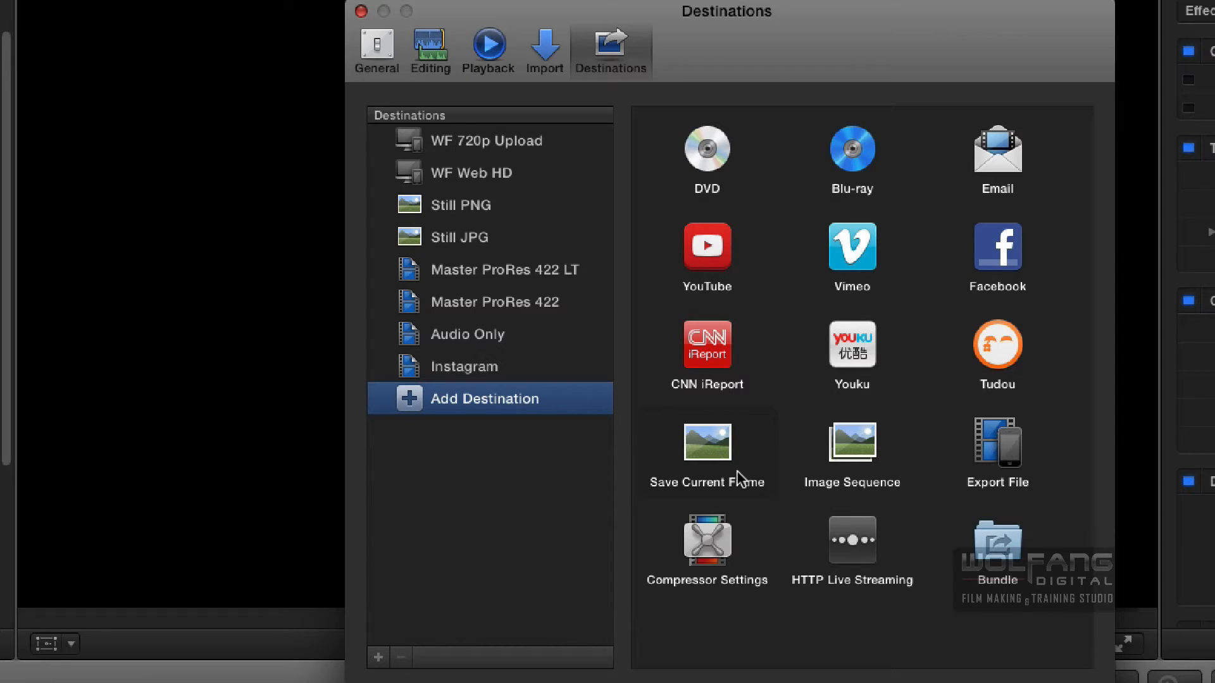
double_click(1002, 451)
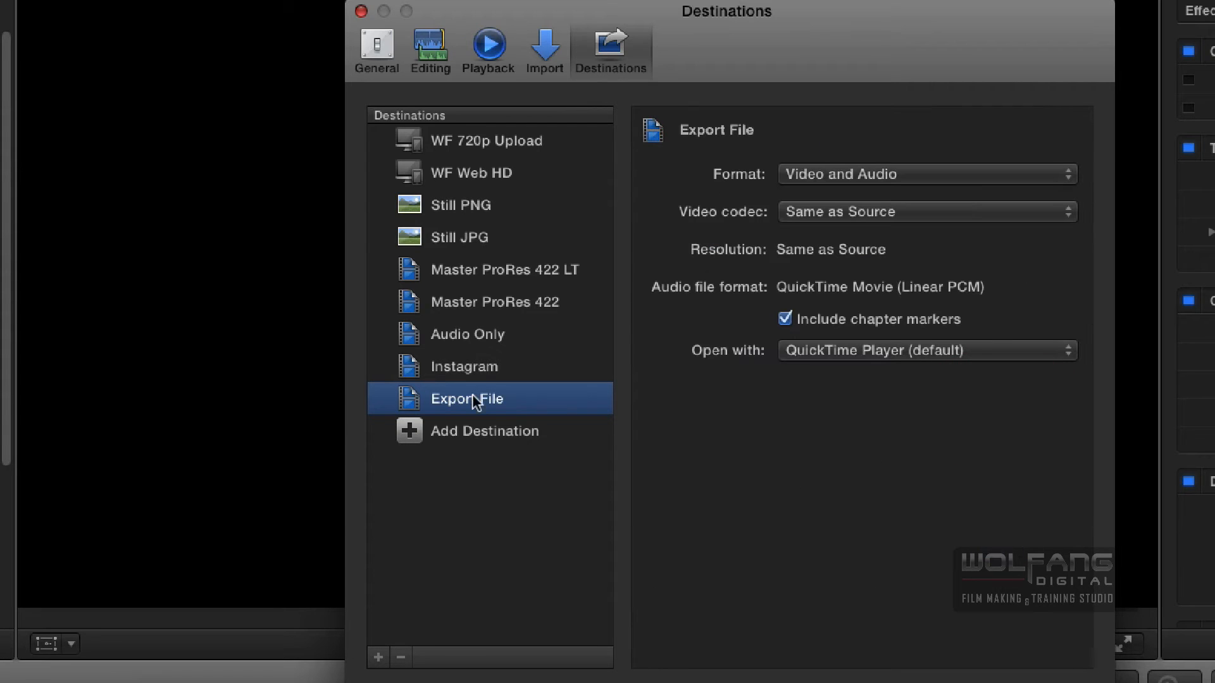
- Rename the new Export File destination as Full HD
left_click(443, 402)
left_click_drag(515, 399, 430, 394)
type("F")
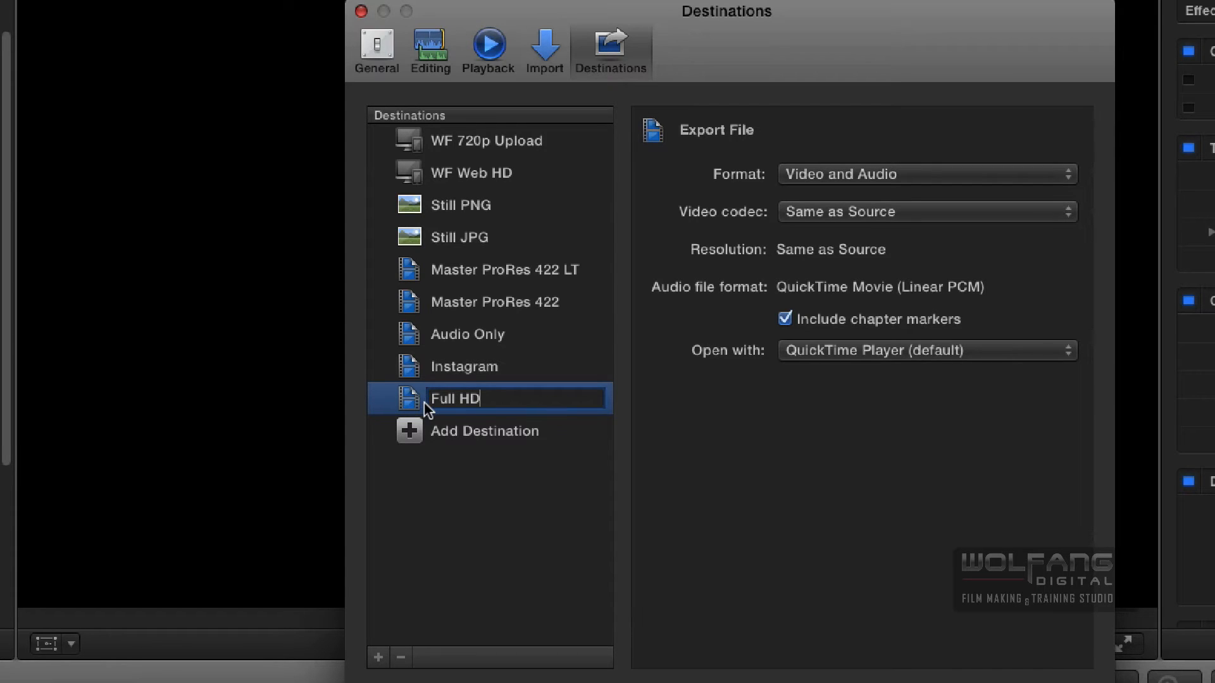
type("ull HD")
left_click(759, 177)
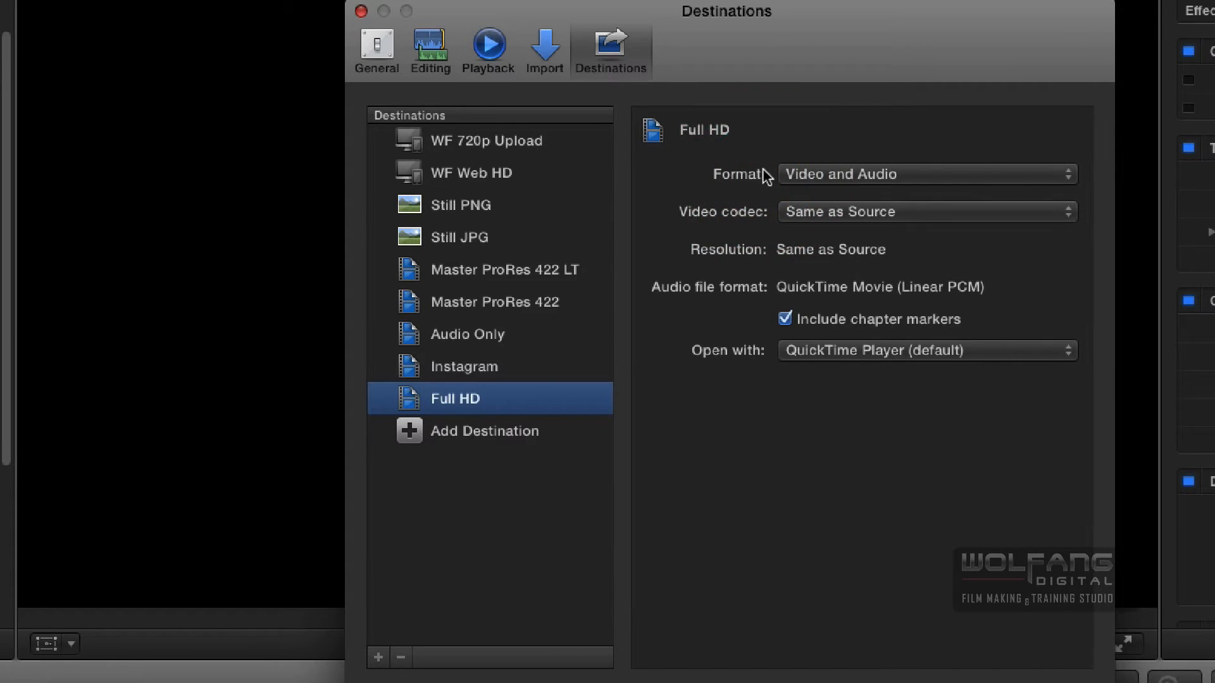
- Set the Full HD destination's format to Web Hosting and its video codec to QuickTime movie (multipass), and close the destination settings
left_click(841, 174)
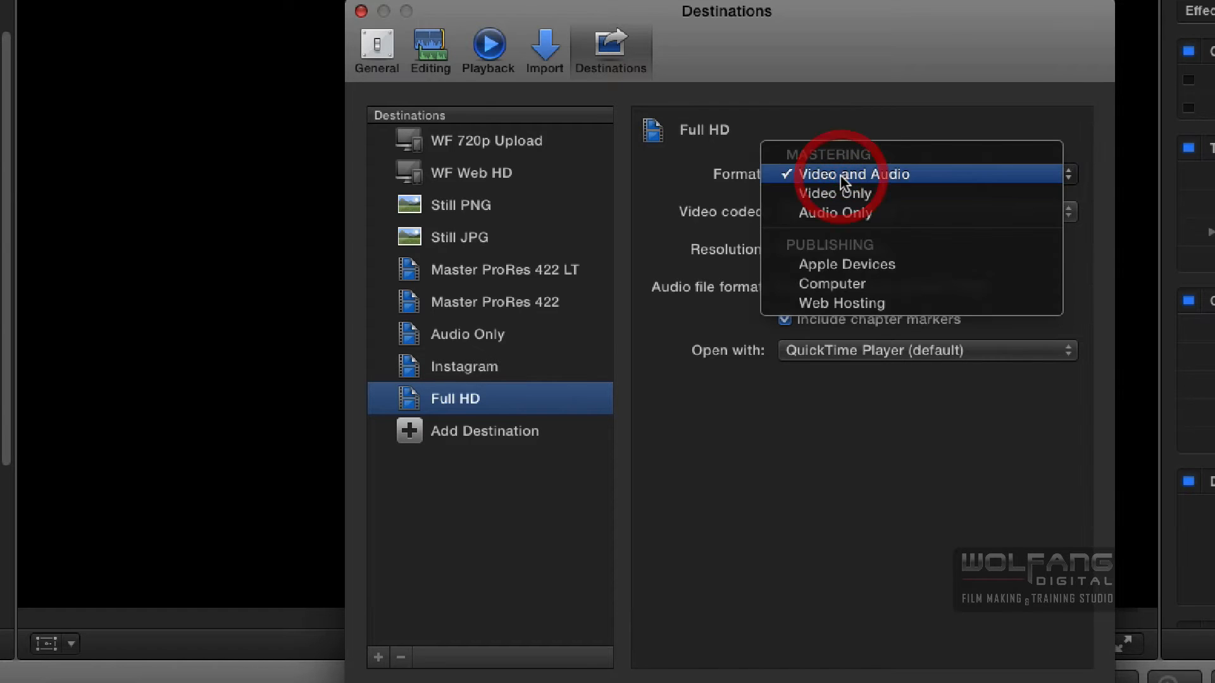
left_click(868, 303)
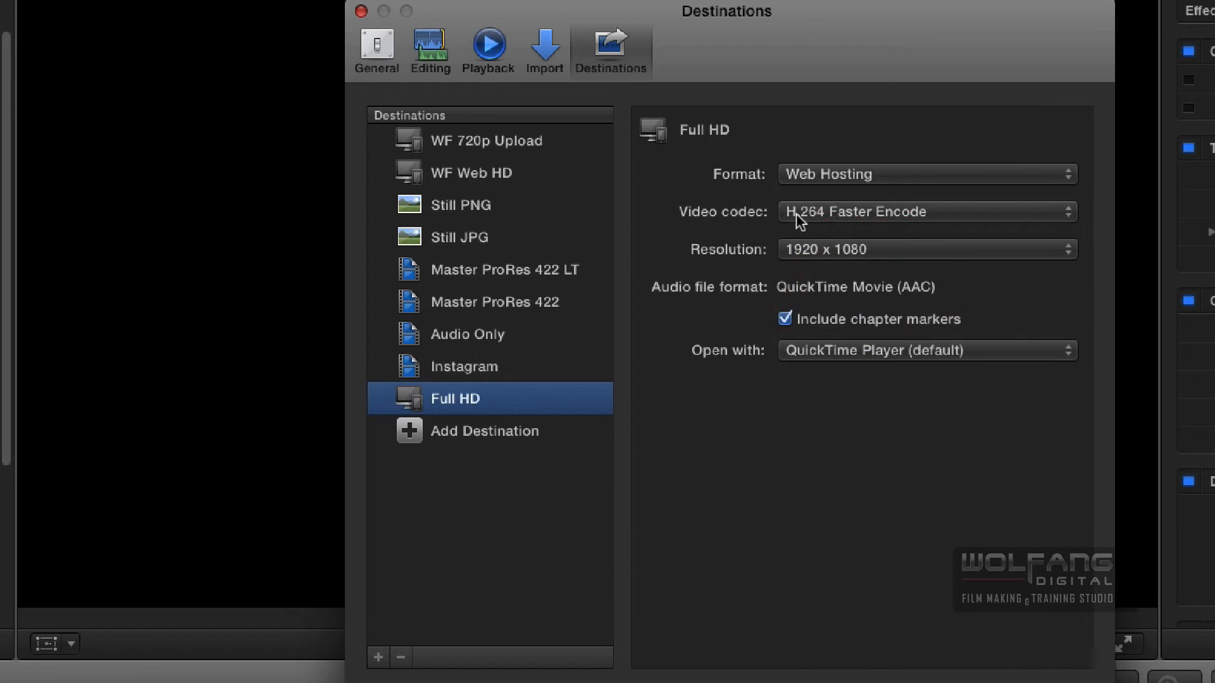
left_click(895, 211)
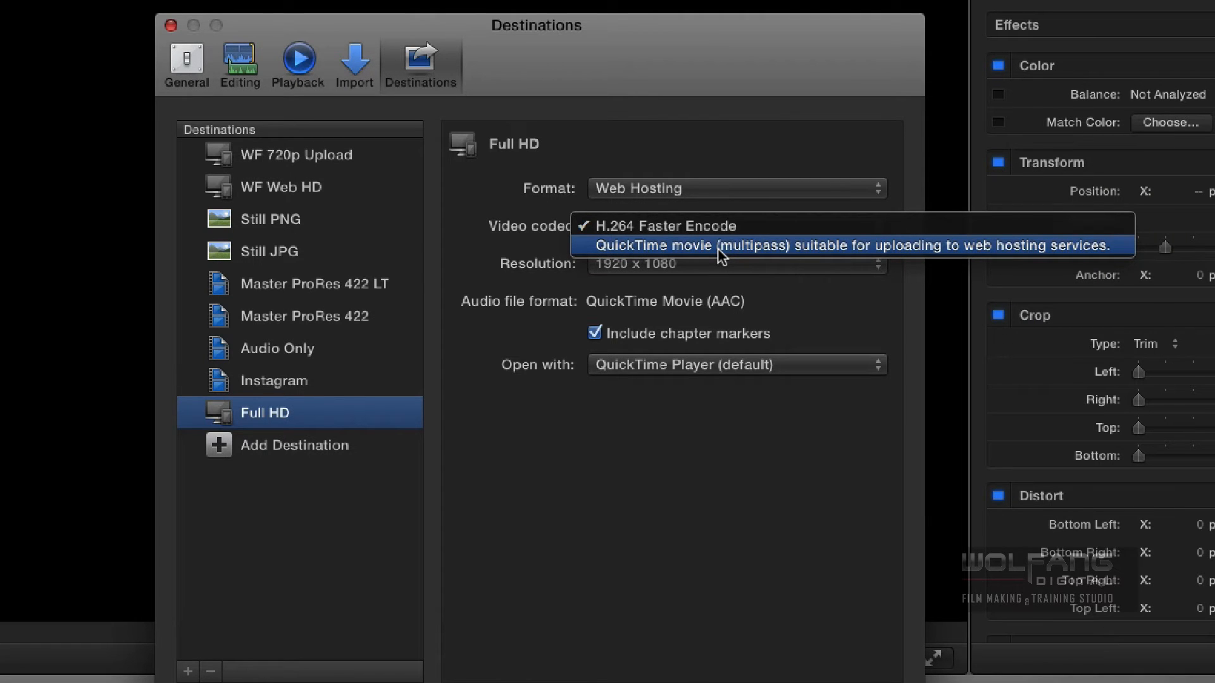
left_click(718, 248)
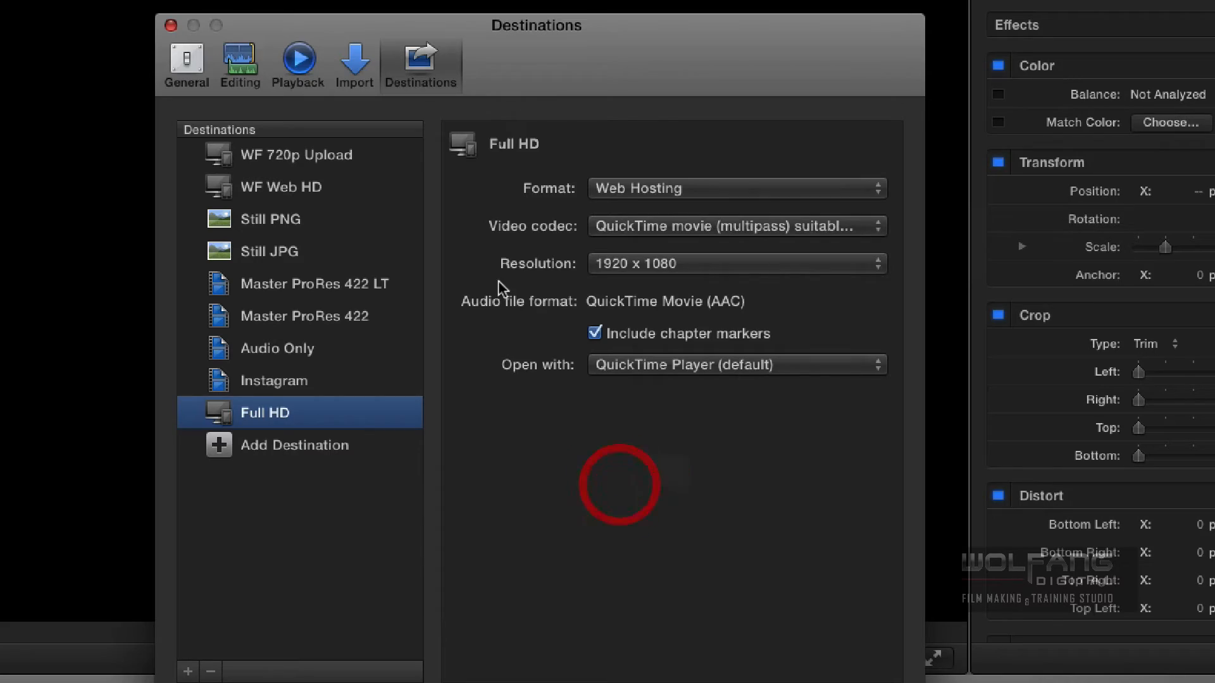
left_click(169, 29)
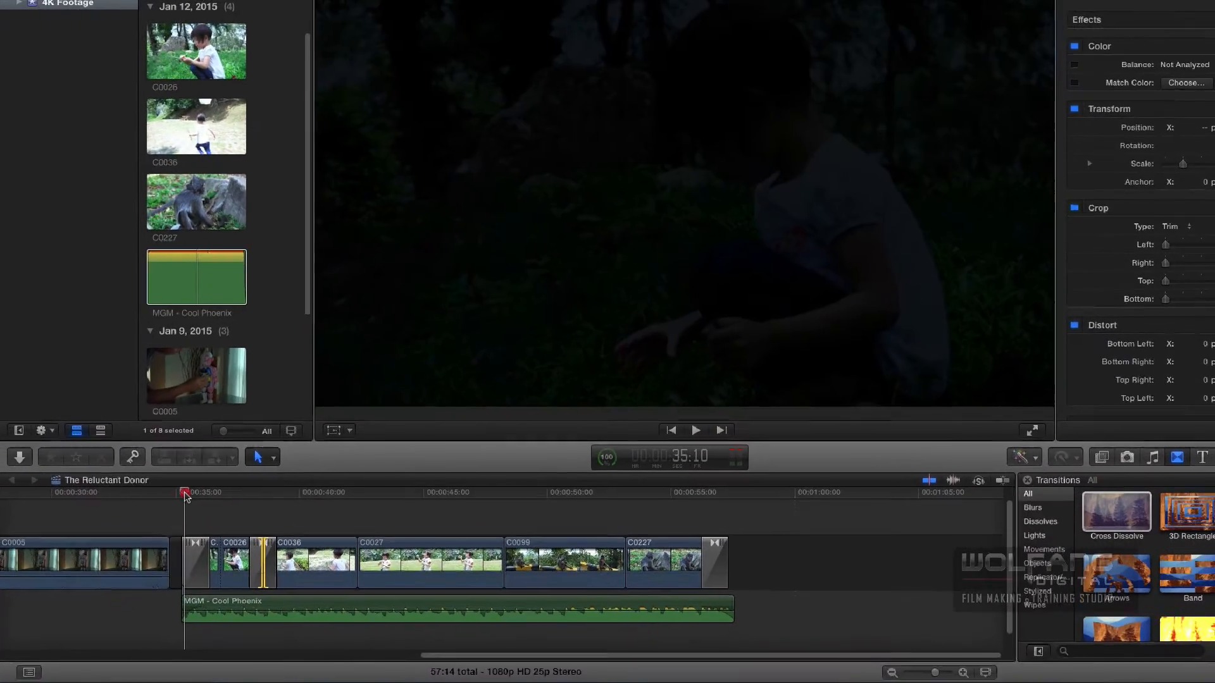
- Place the playhead at 36:18 on C0026 and open the Full HD share dialog for The Reluctant Donor
left_click_drag(184, 495, 221, 493)
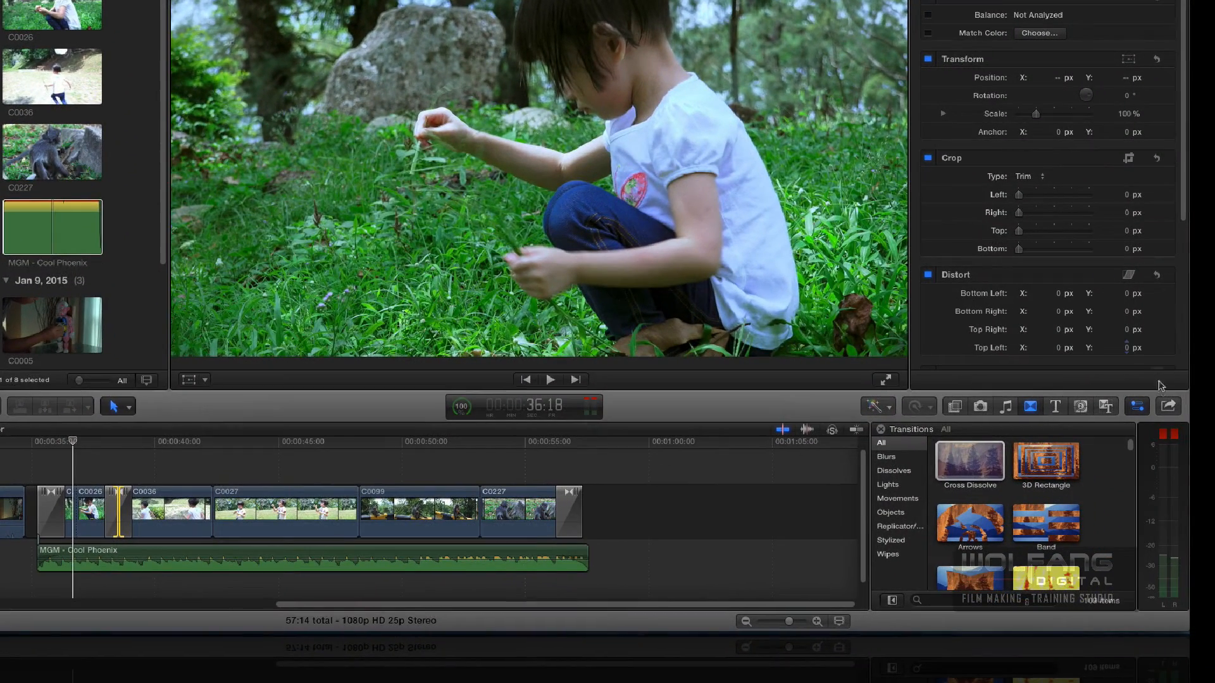
left_click(1168, 407)
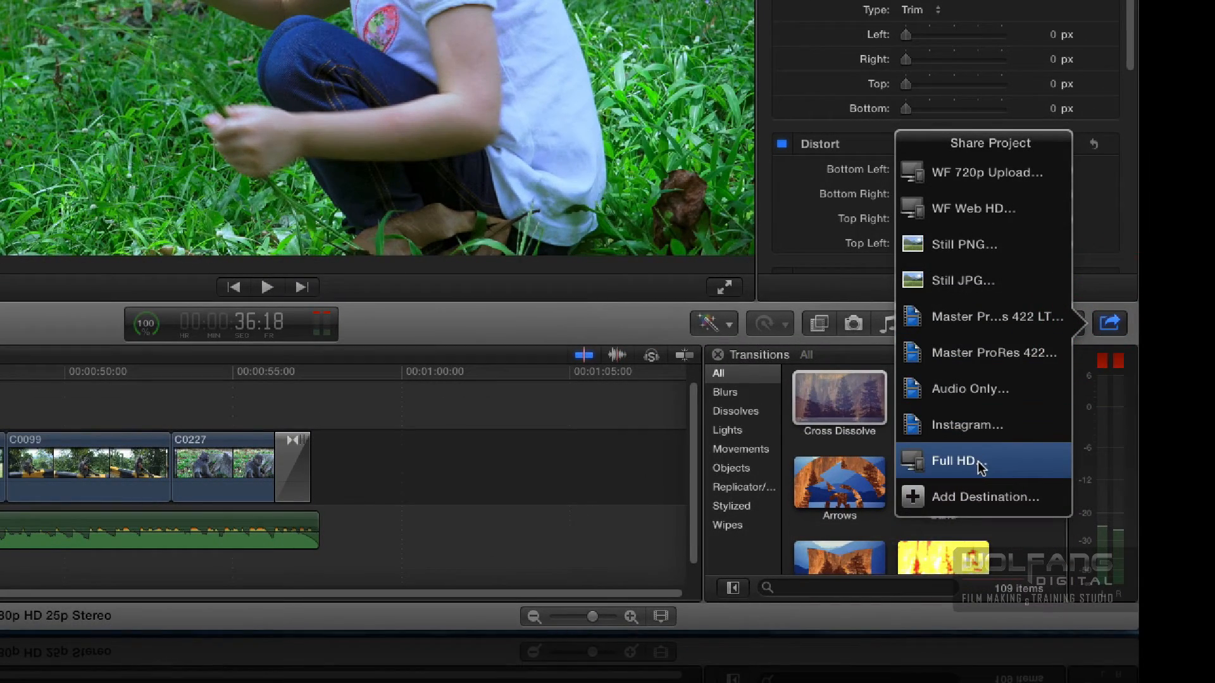
left_click(953, 465)
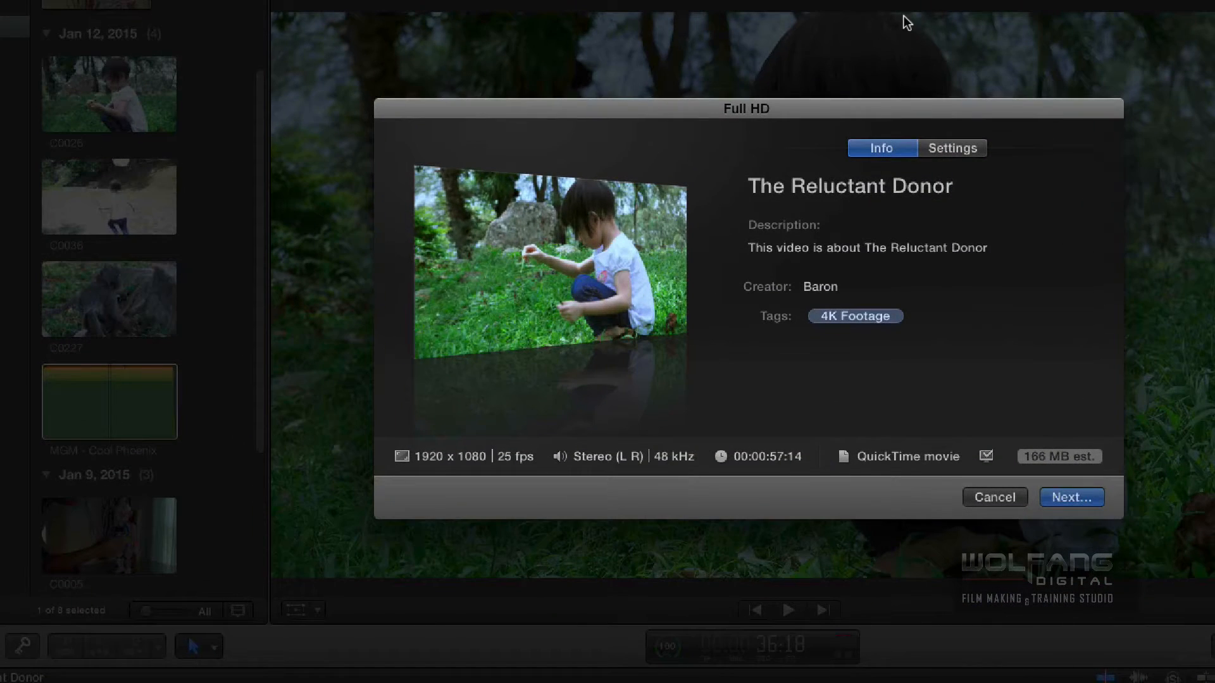
left_click_drag(856, 108, 754, 100)
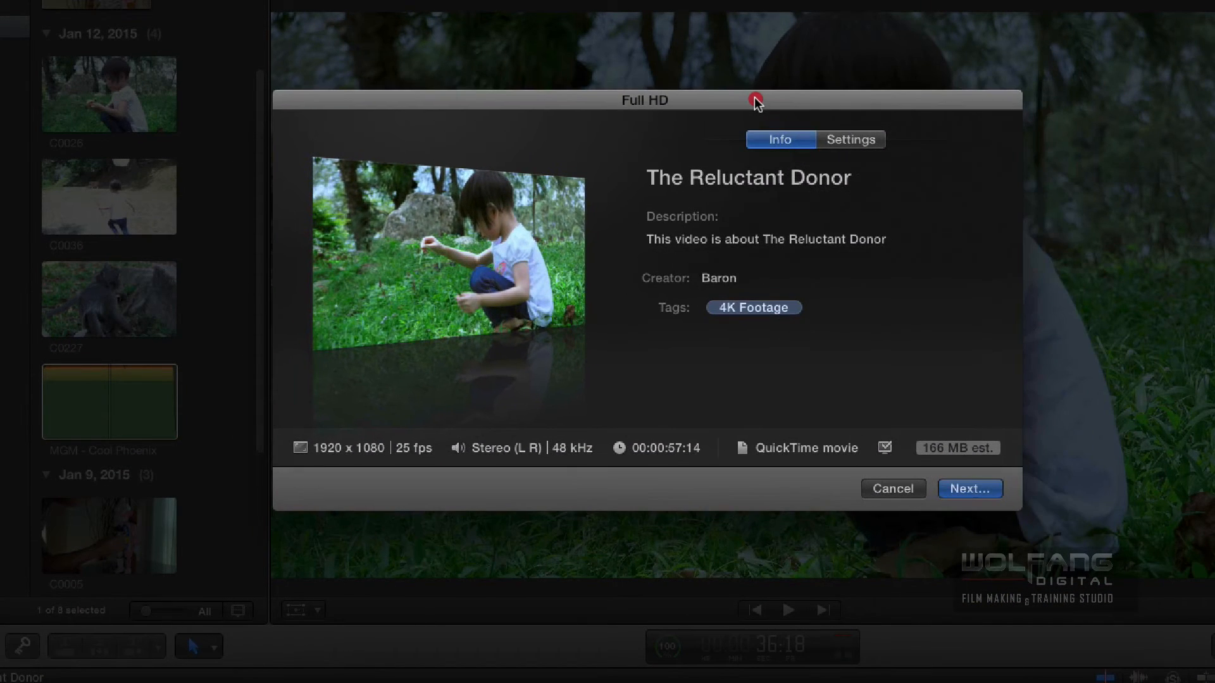
- Review the export settings in the Full HD share dialog, then cancel it
left_click(872, 141)
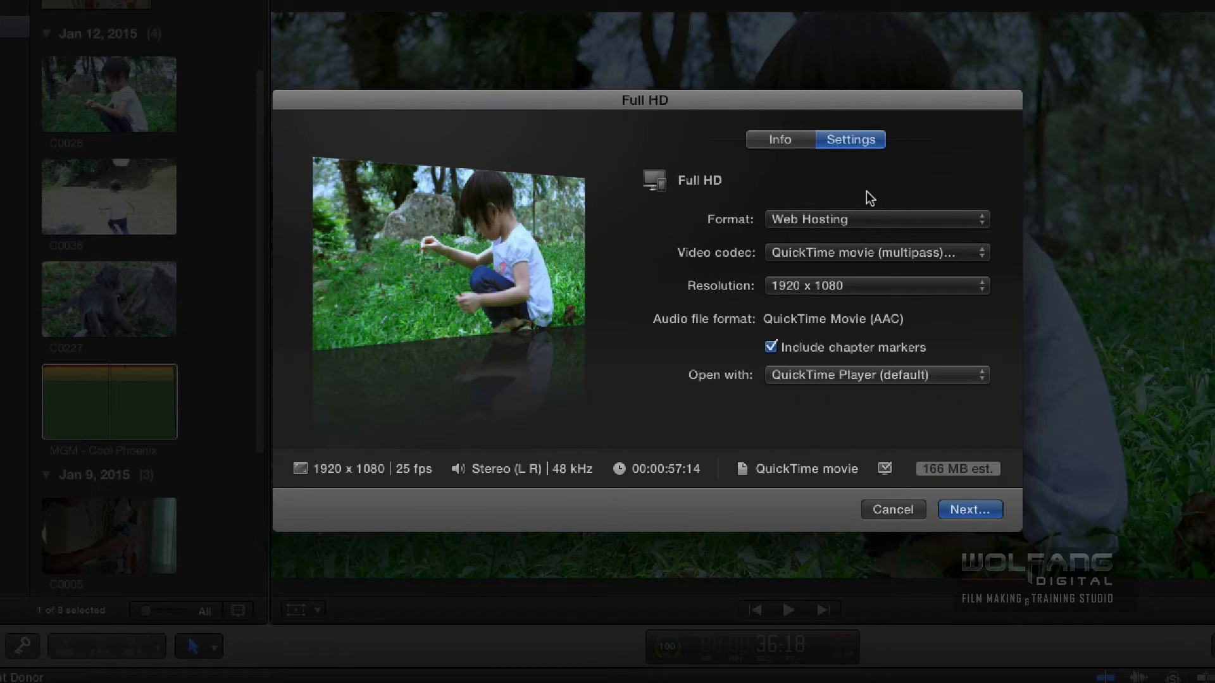
left_click(893, 510)
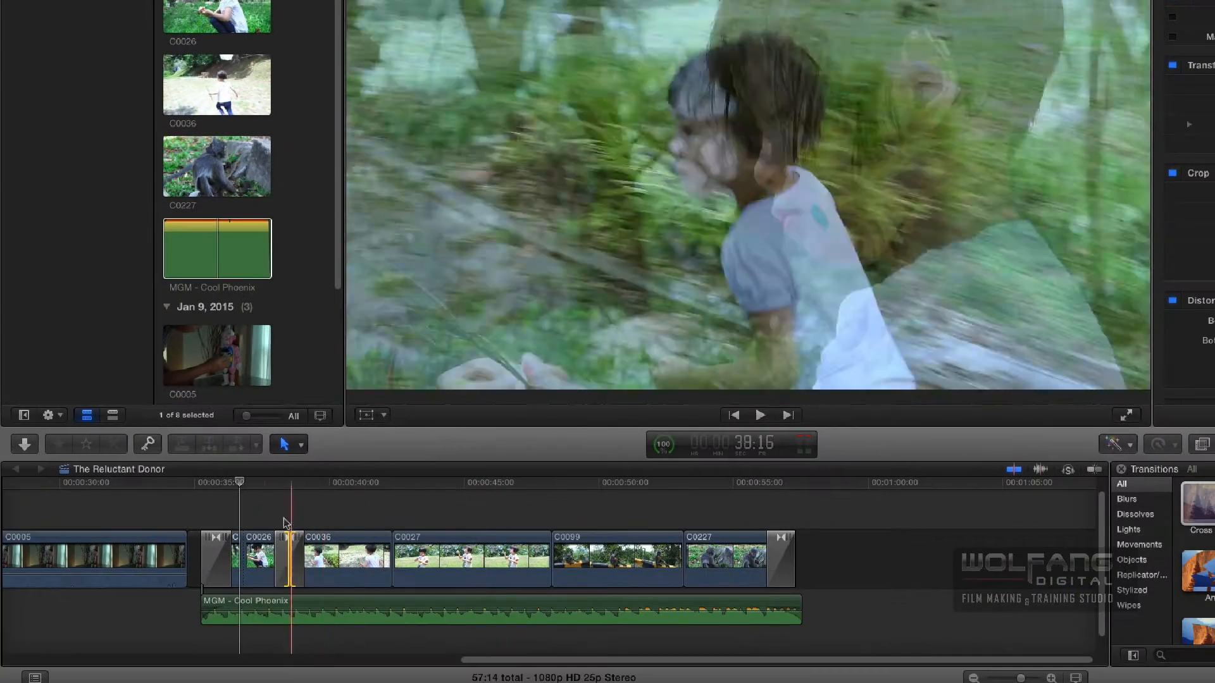
- Use the Range Selection tool to select about 22:12 of the storyline, from the gap after C0005 to the end of C0227
scroll(257, 519, "left", 10)
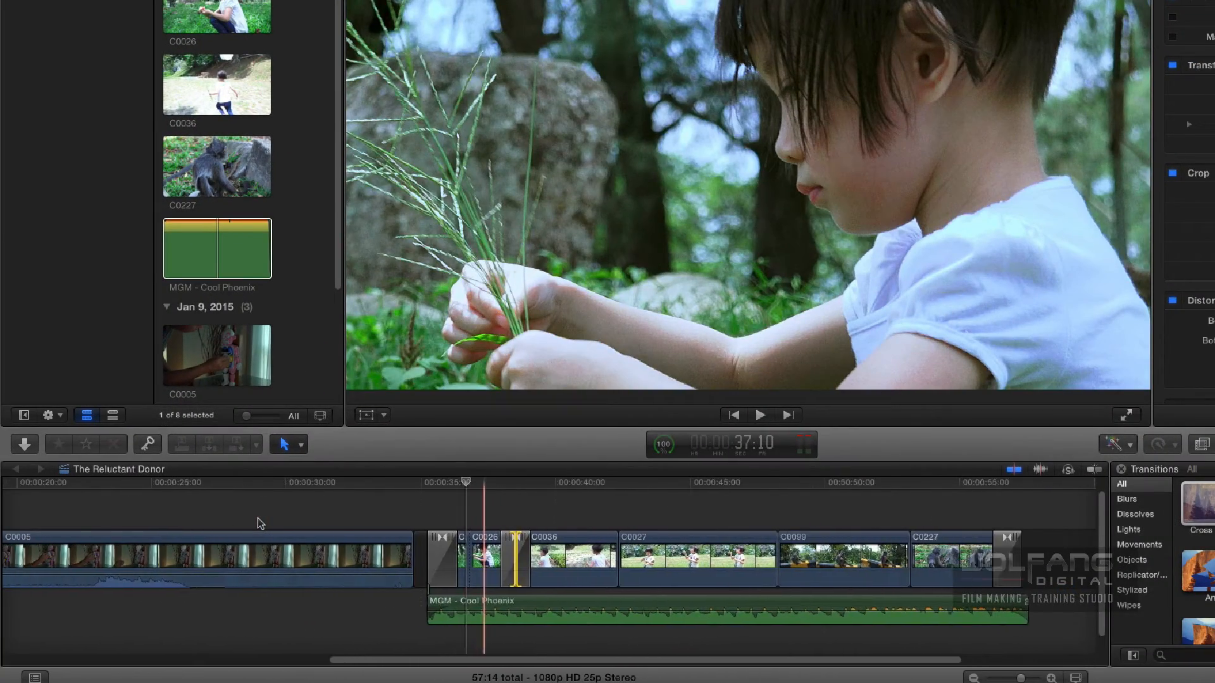
scroll(257, 518, "left", 10)
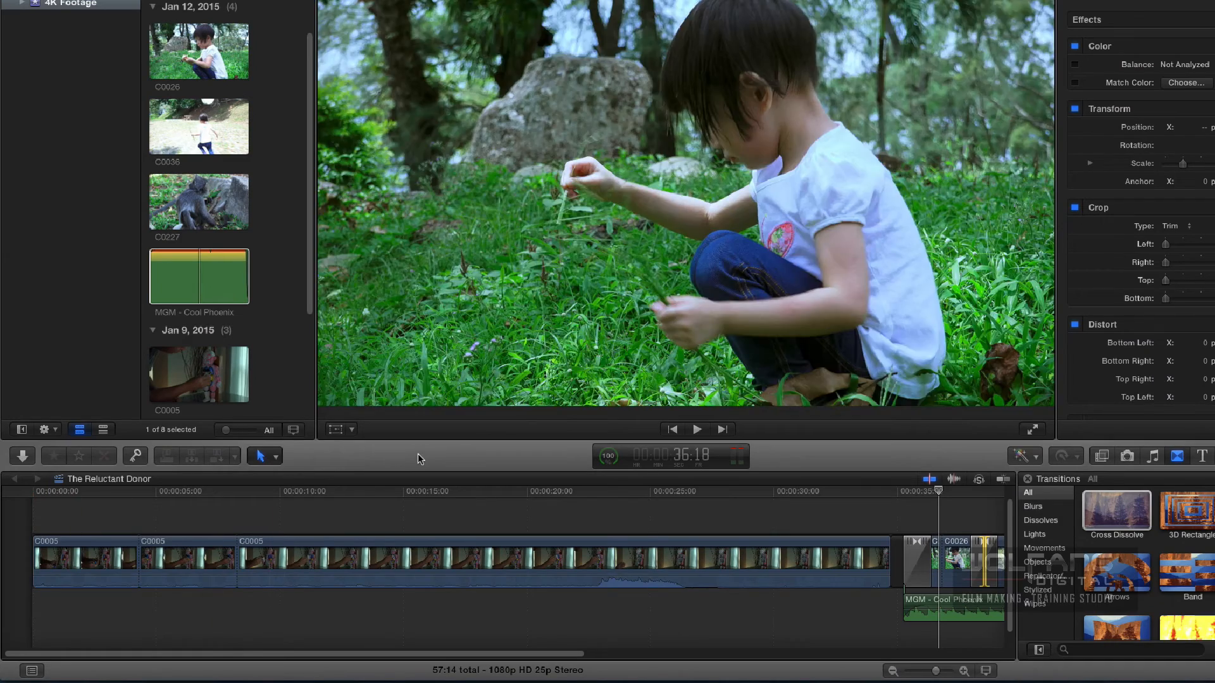
scroll(473, 500, "right", 10)
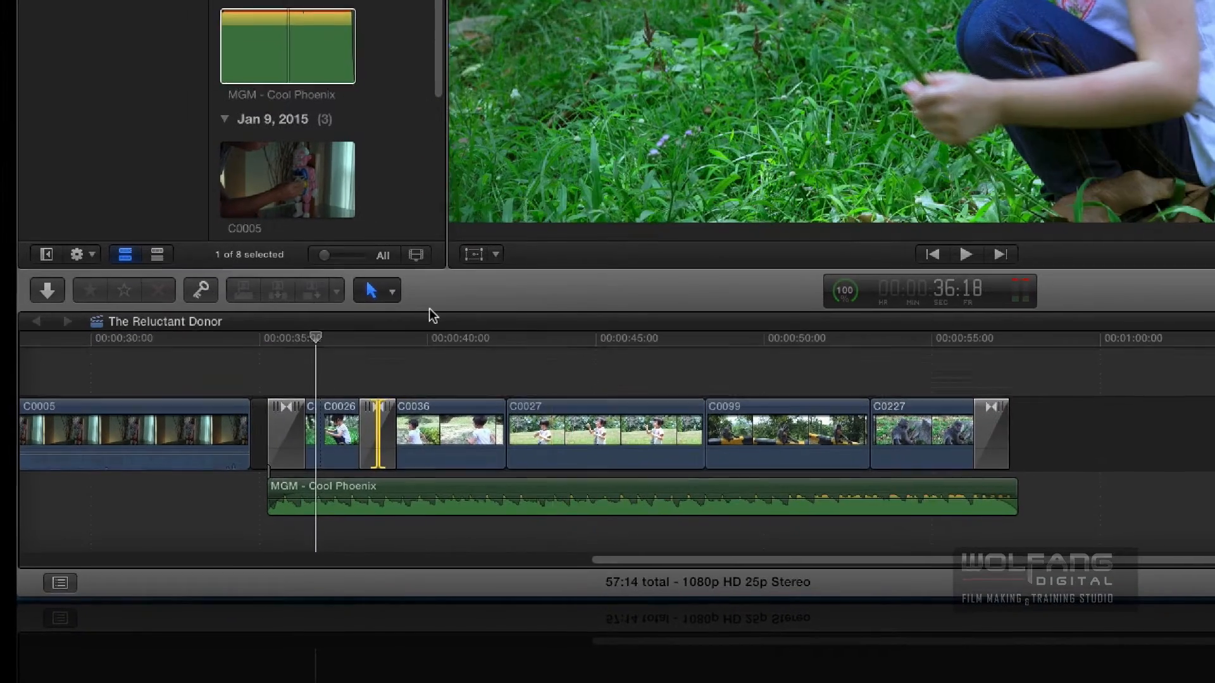
left_click_drag(392, 291, 433, 400)
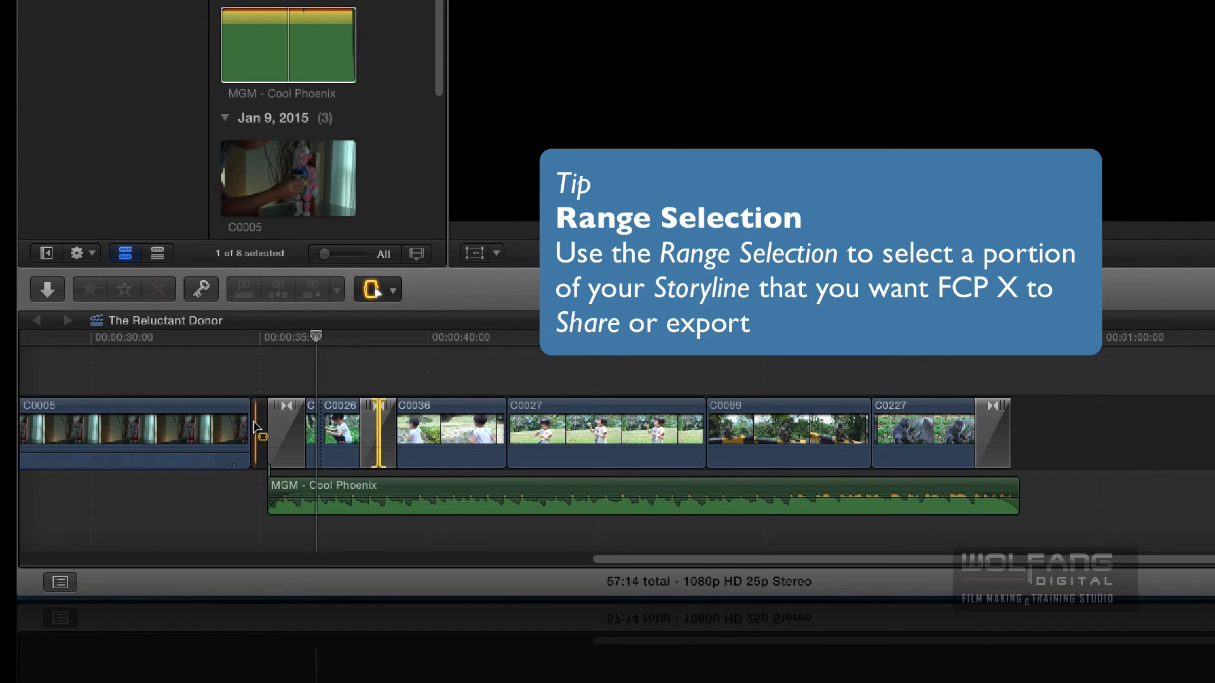
left_click_drag(255, 427, 1038, 451)
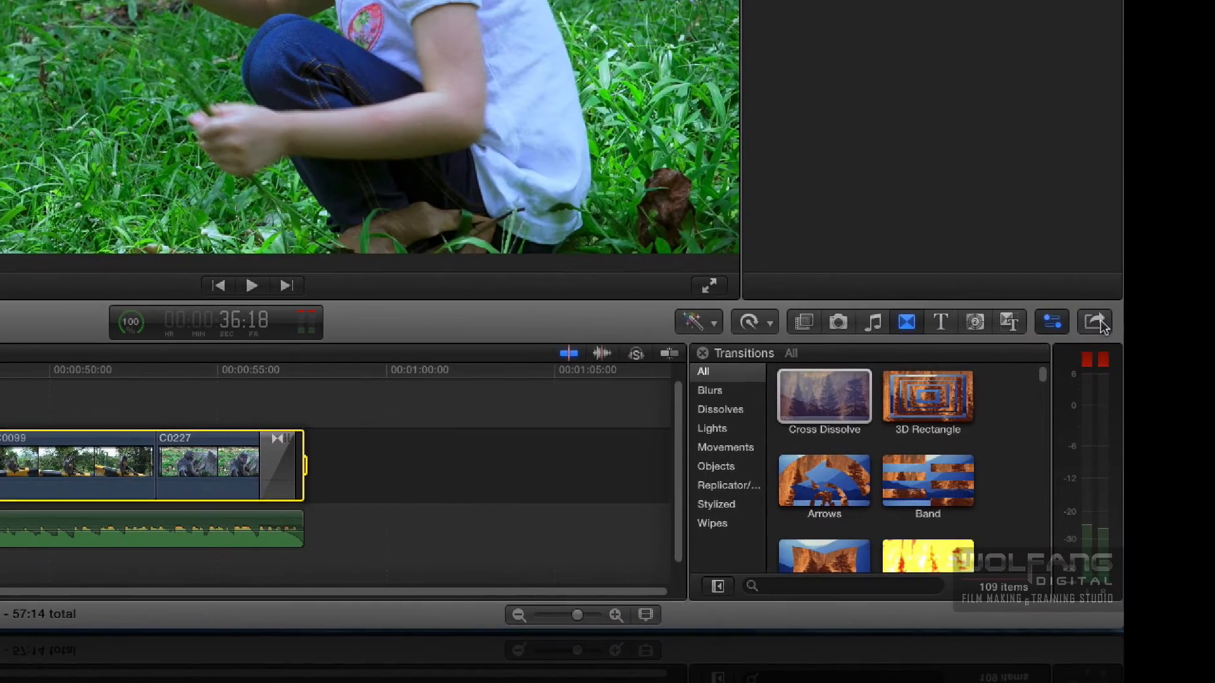
- Open the Full HD share dialog for the selected range and review its settings and format options, keeping Web Hosting
left_click(1095, 323)
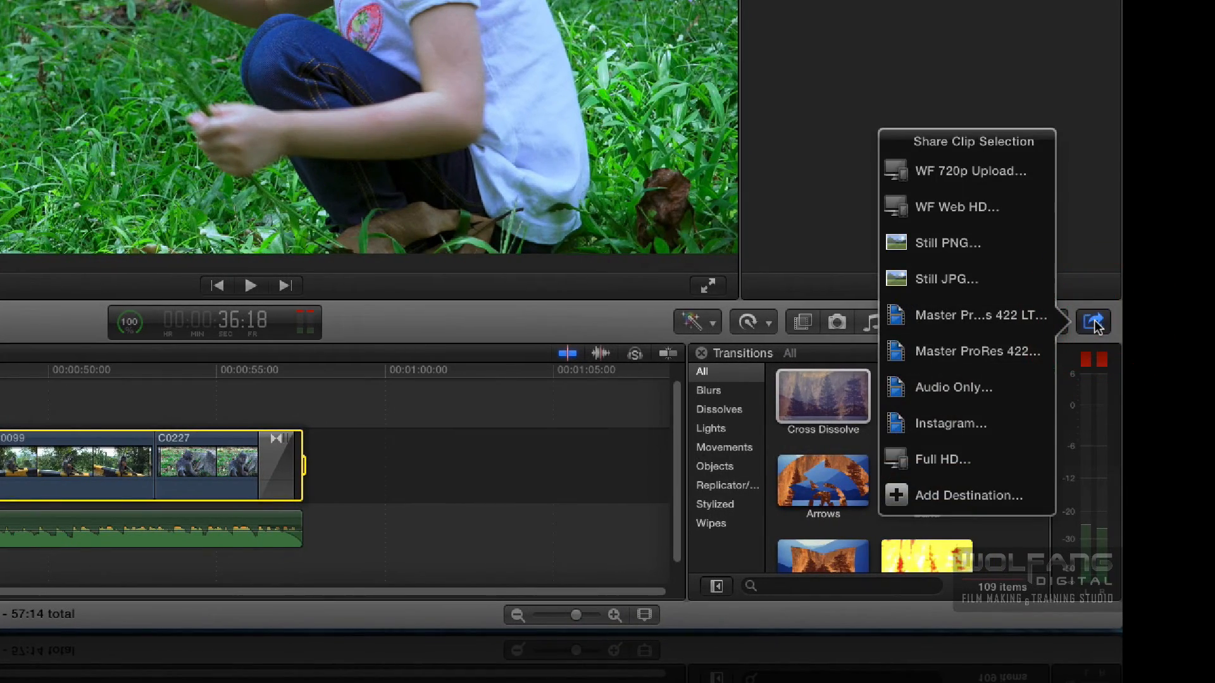
left_click(989, 456)
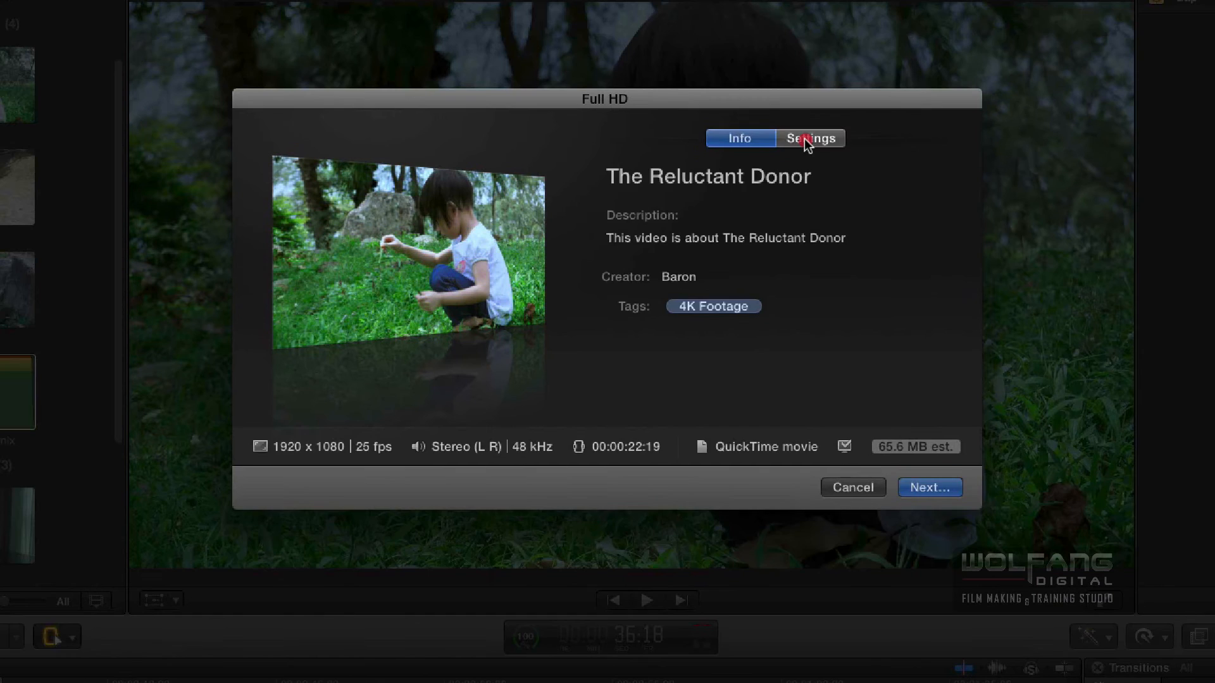
left_click(807, 141)
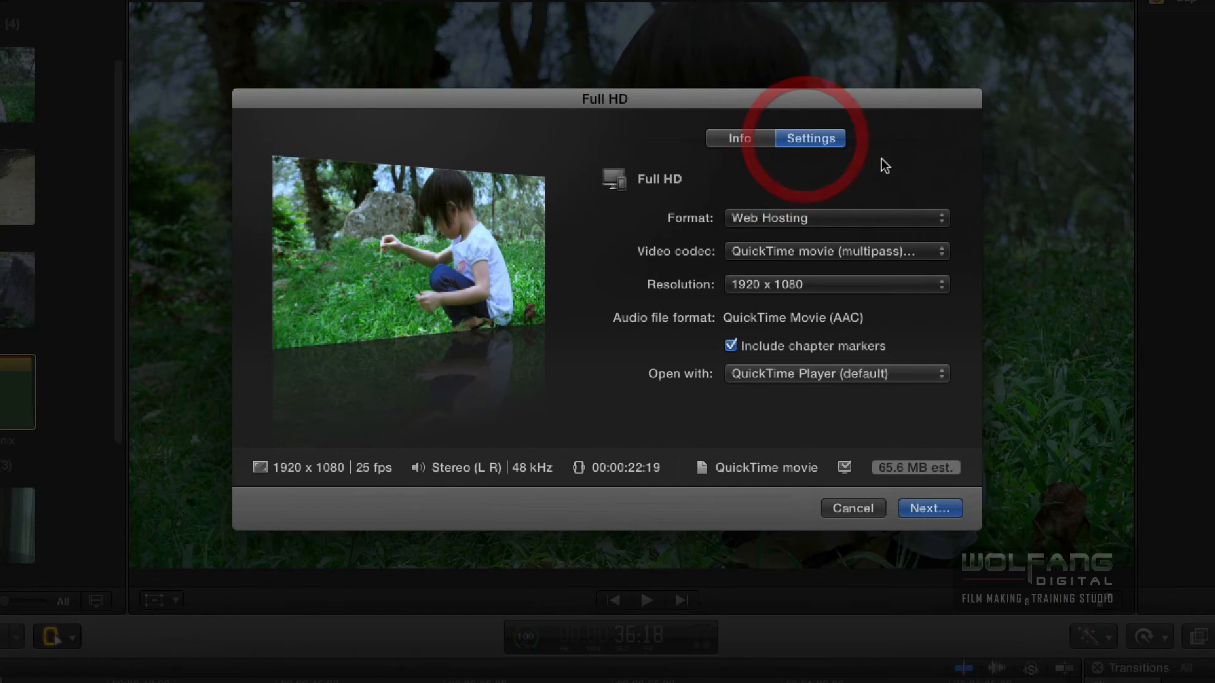
left_click(794, 217)
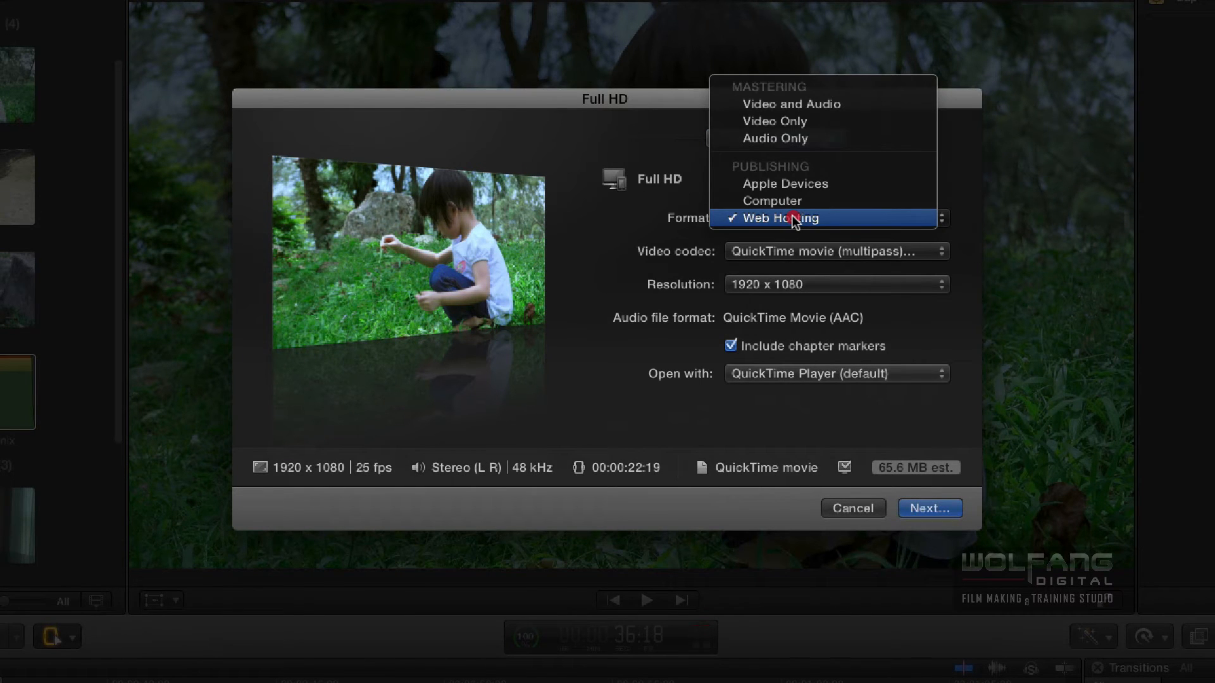
left_click(677, 238)
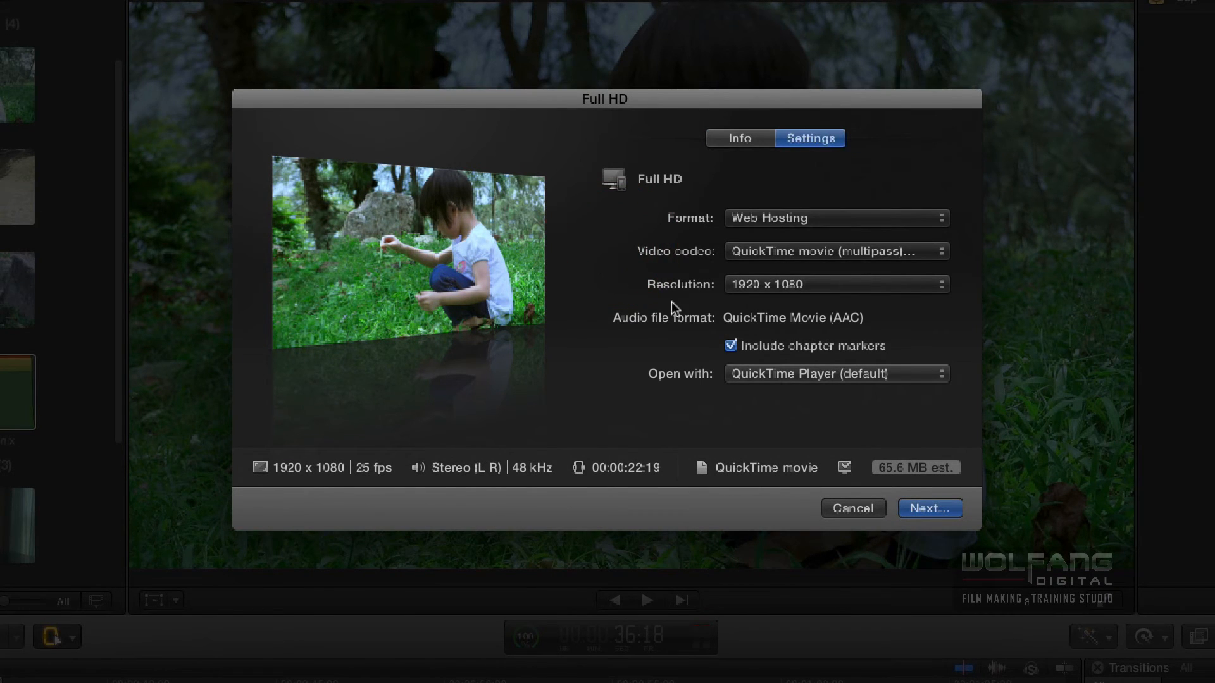
- Continue to the save dialog, name the exported file Bubble Time and save it to the Desktop
left_click(925, 510)
left_click(548, 143)
left_click_drag(567, 147, 522, 146)
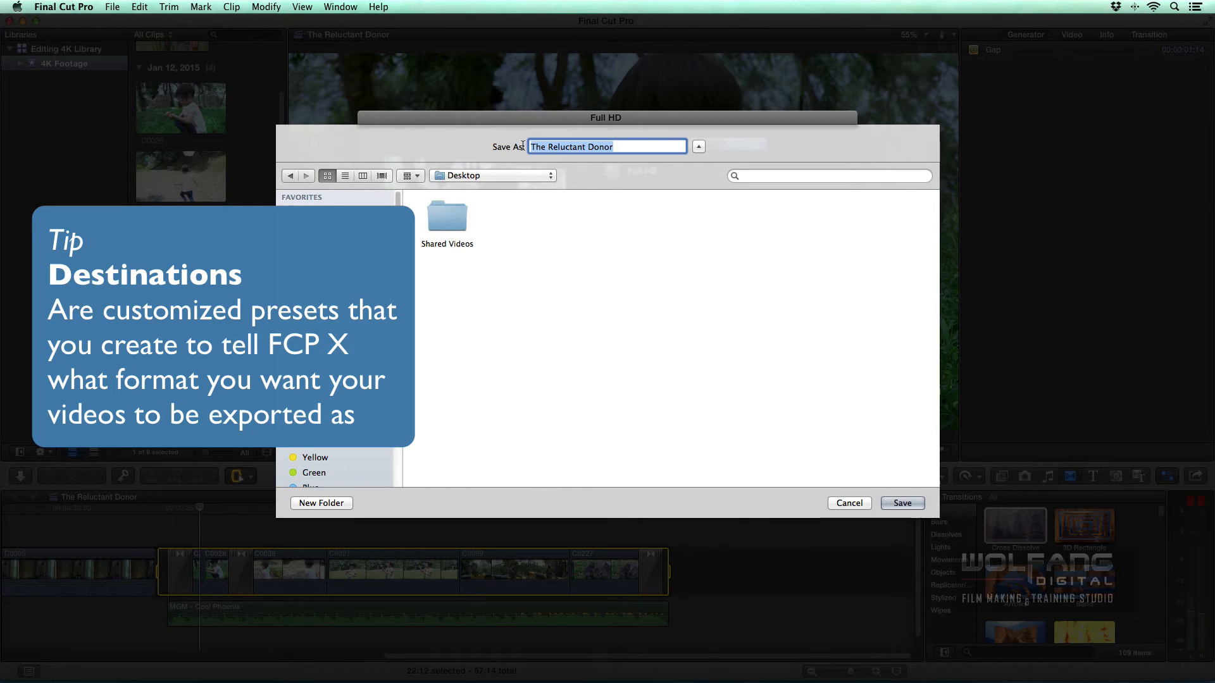
type("Bu")
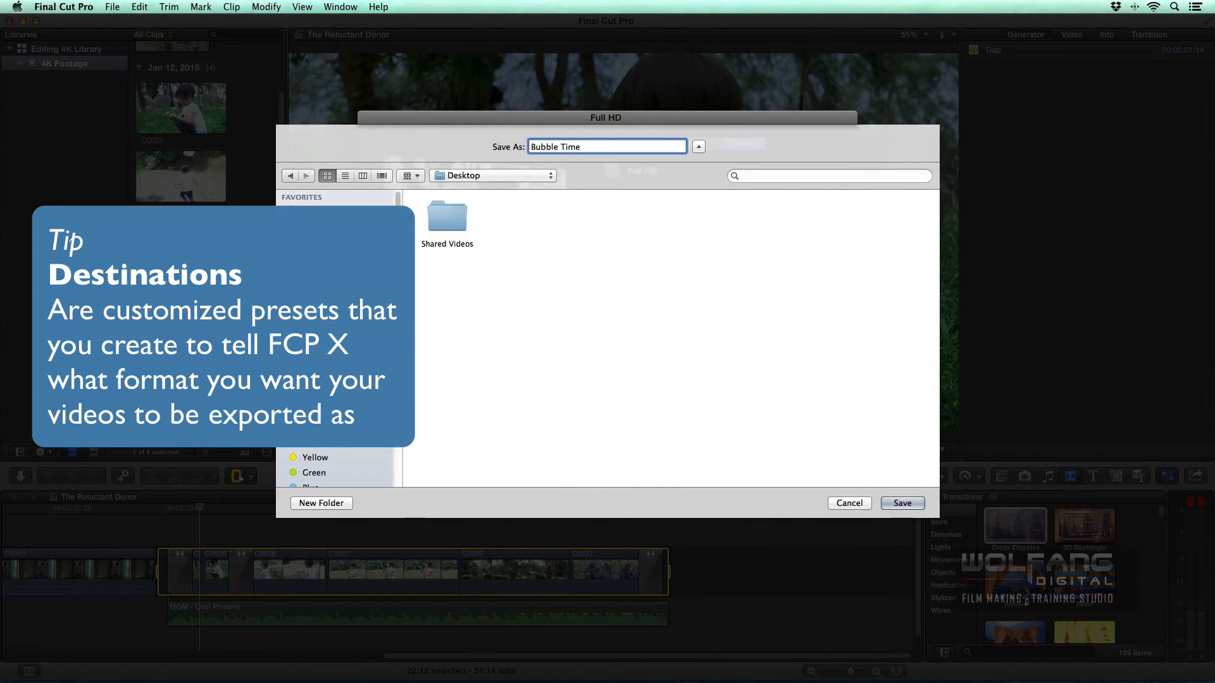
type("bble Time")
left_click(903, 503)
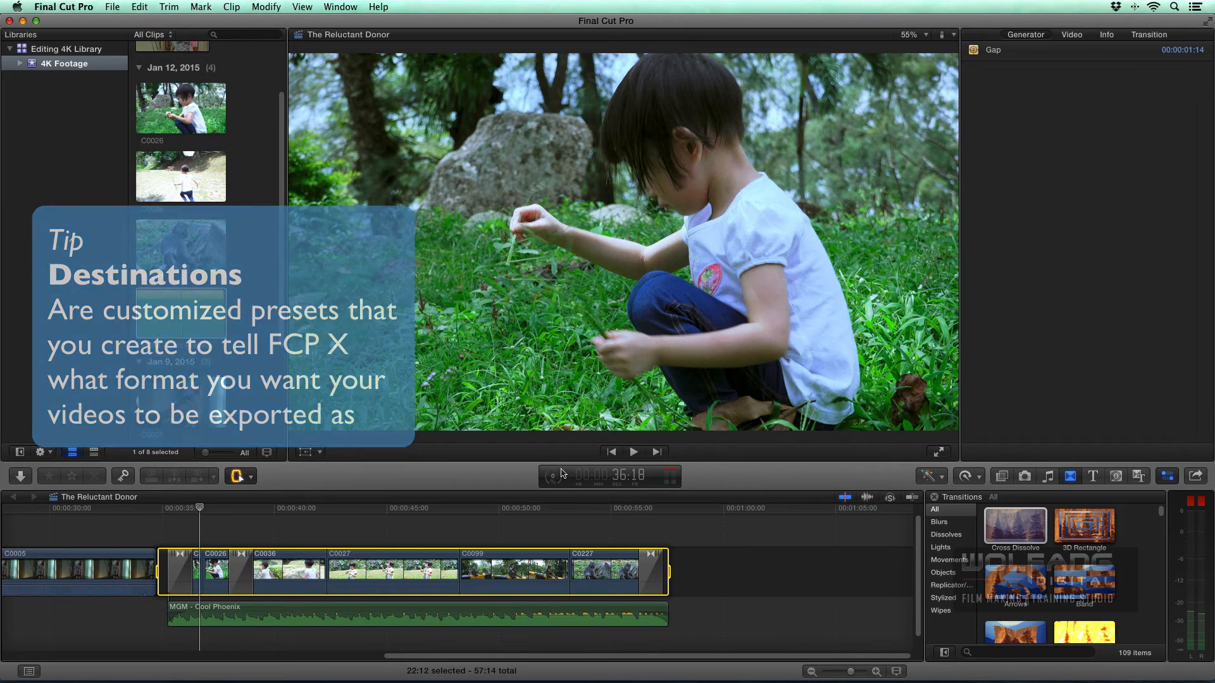
- Open the Background Tasks window, move it higher over the viewer and expand the Sharing task to check export progress
left_click(553, 476)
left_click_drag(635, 218, 627, 178)
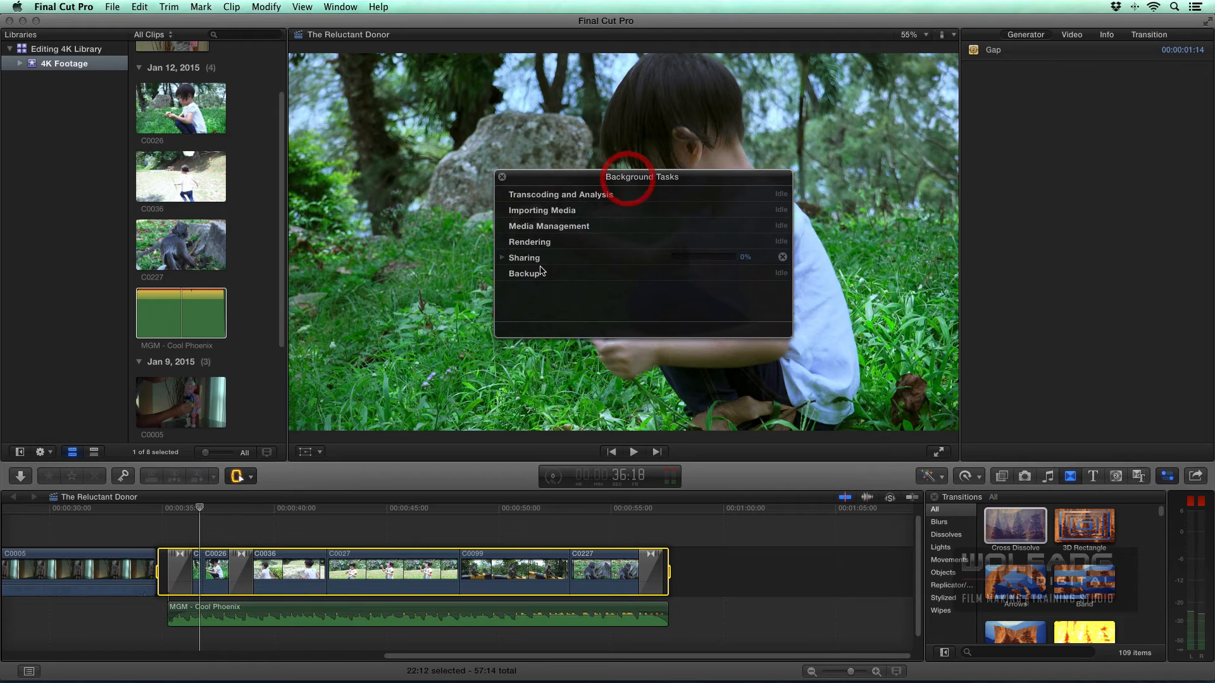
left_click(502, 258)
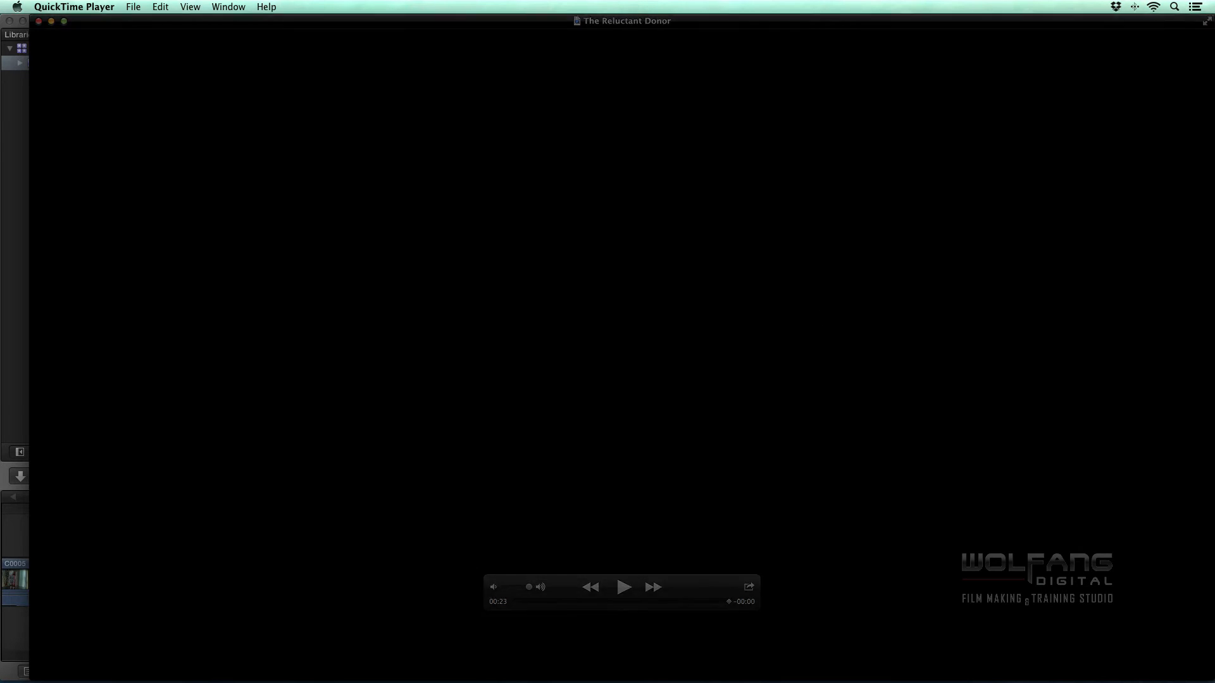
- Display the exported movie full screen in QuickTime Player
mouse_move(806, 291)
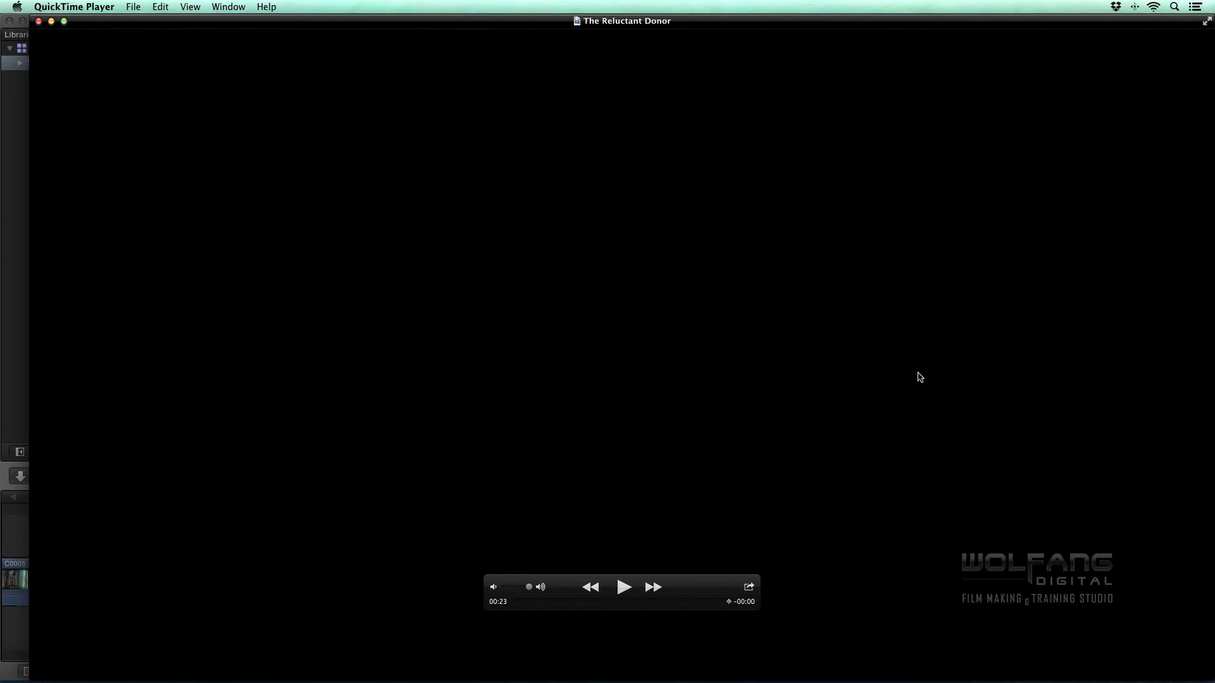
key("super+f")
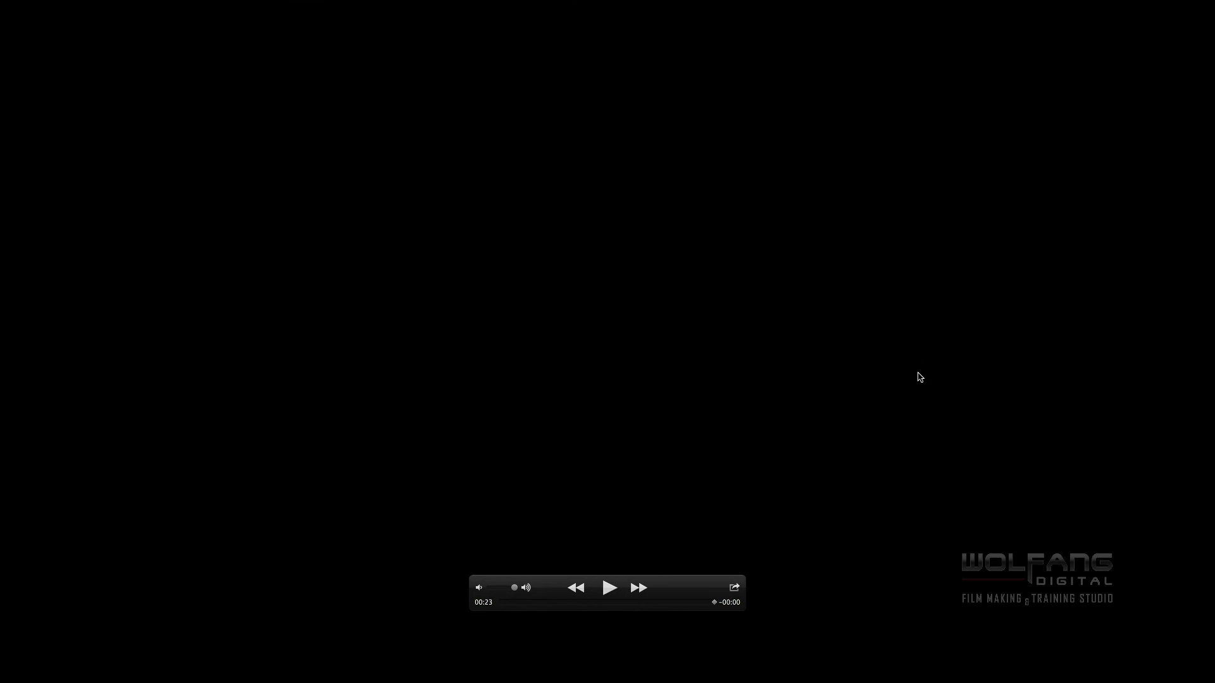